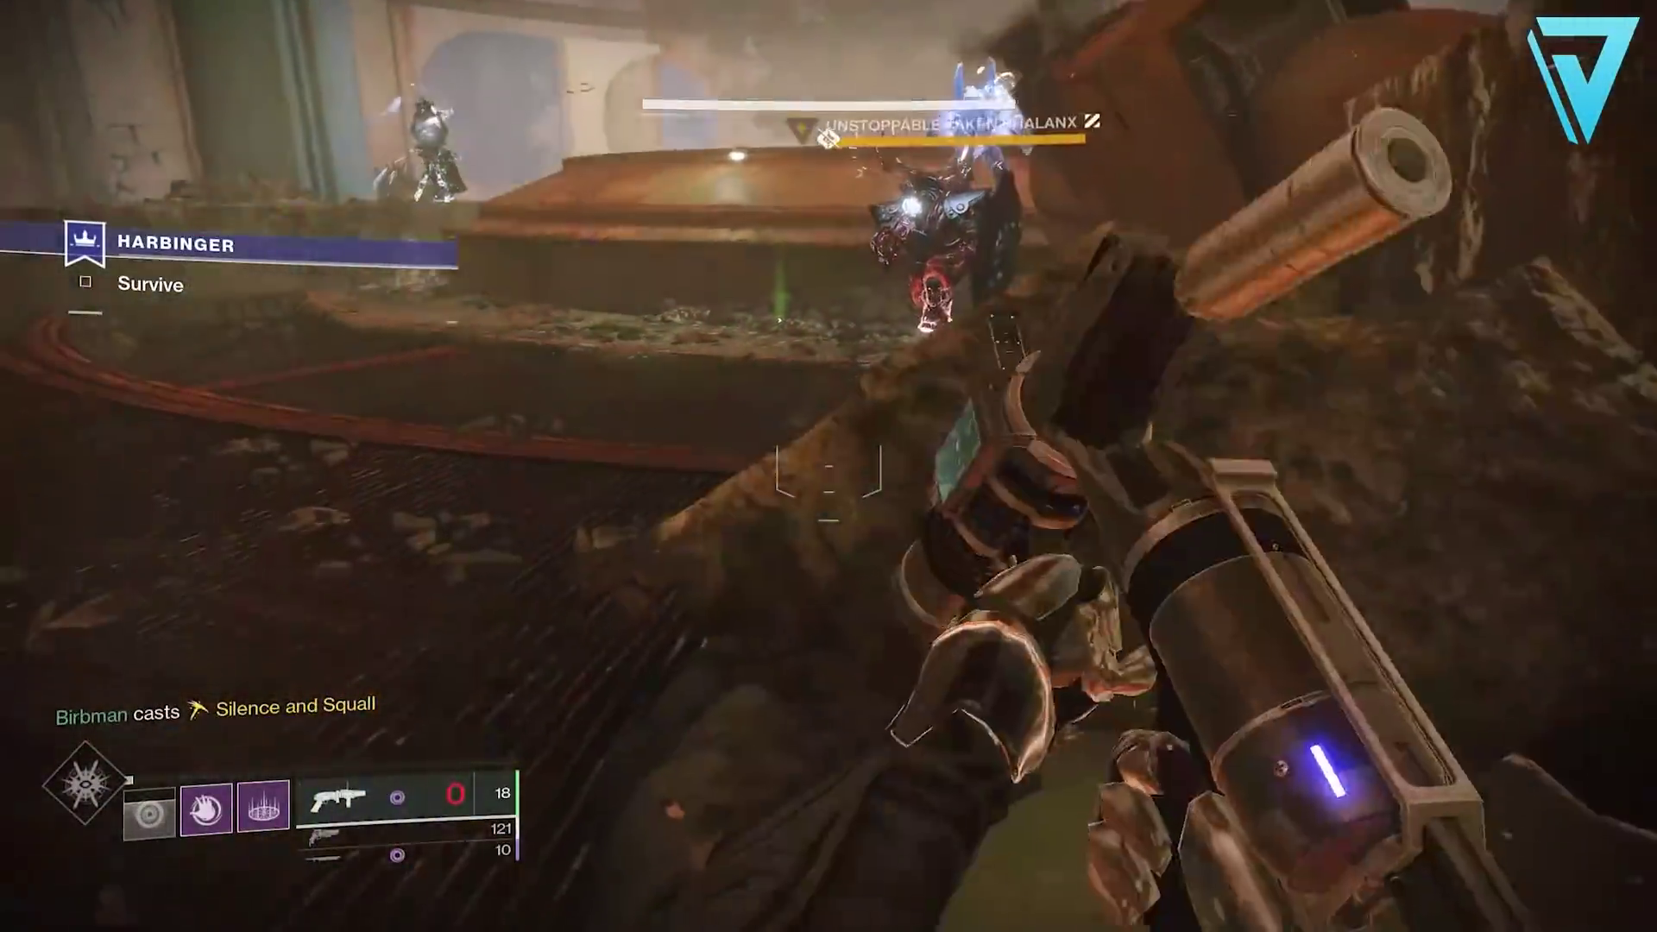
# Step: Trigger the character's Super ability with F during the Harbinger encounter
pyautogui.press('f')
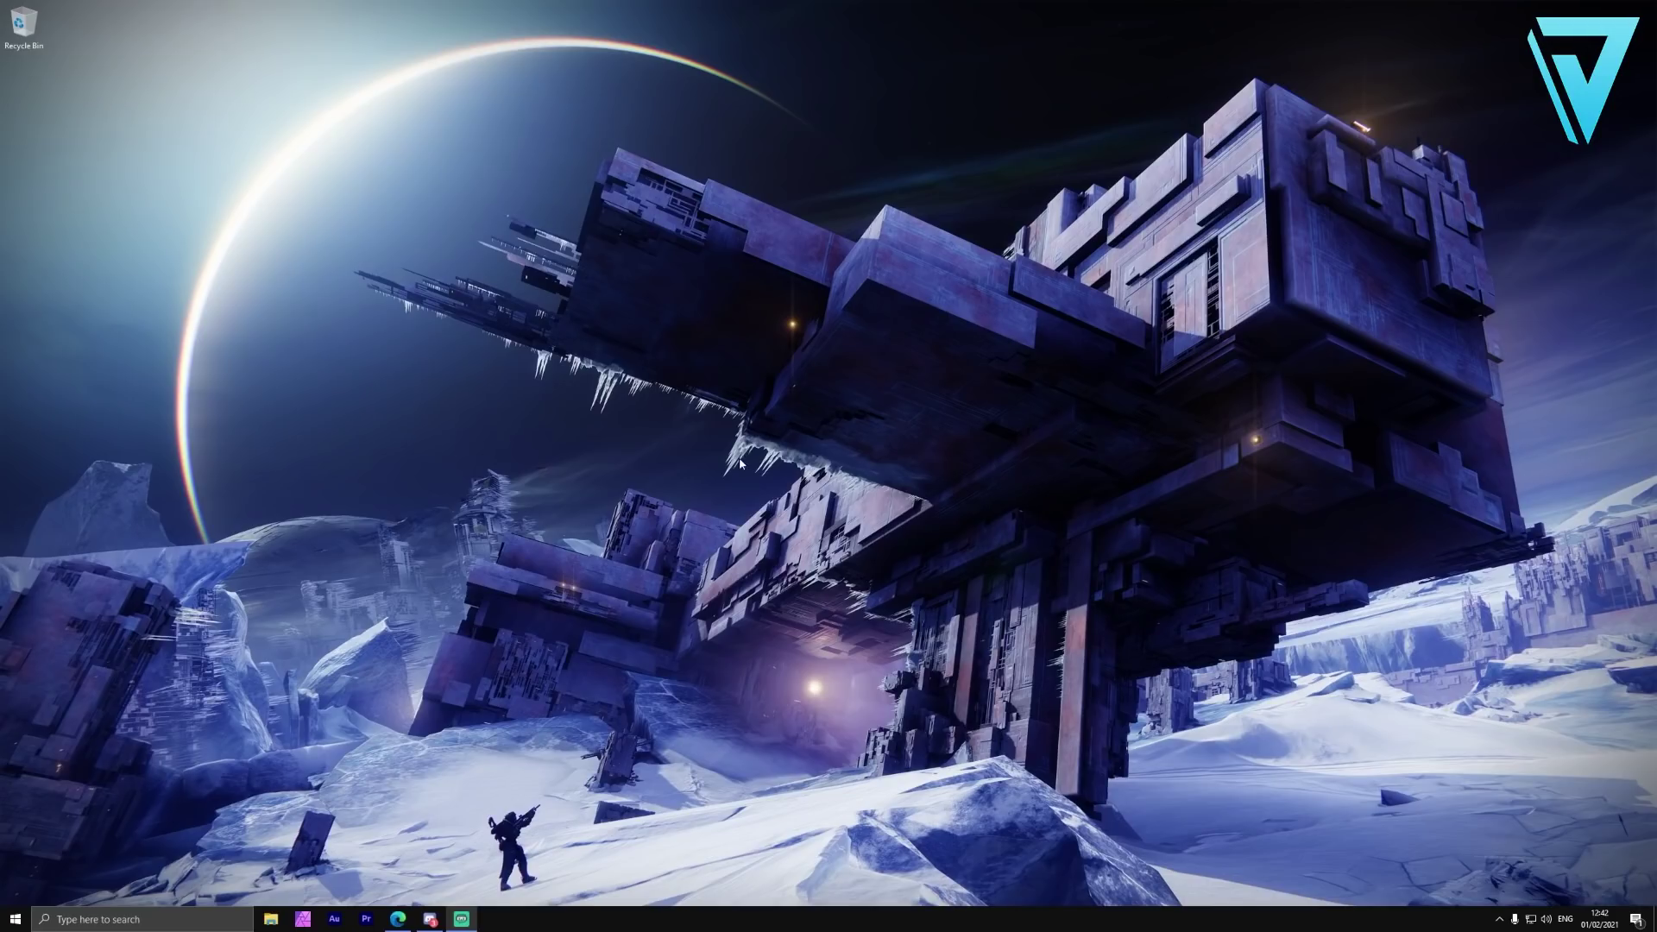
# Step: Search Windows for 'game' and open the Game Mode settings, which show Game Mode On
pyautogui.click(130, 920)
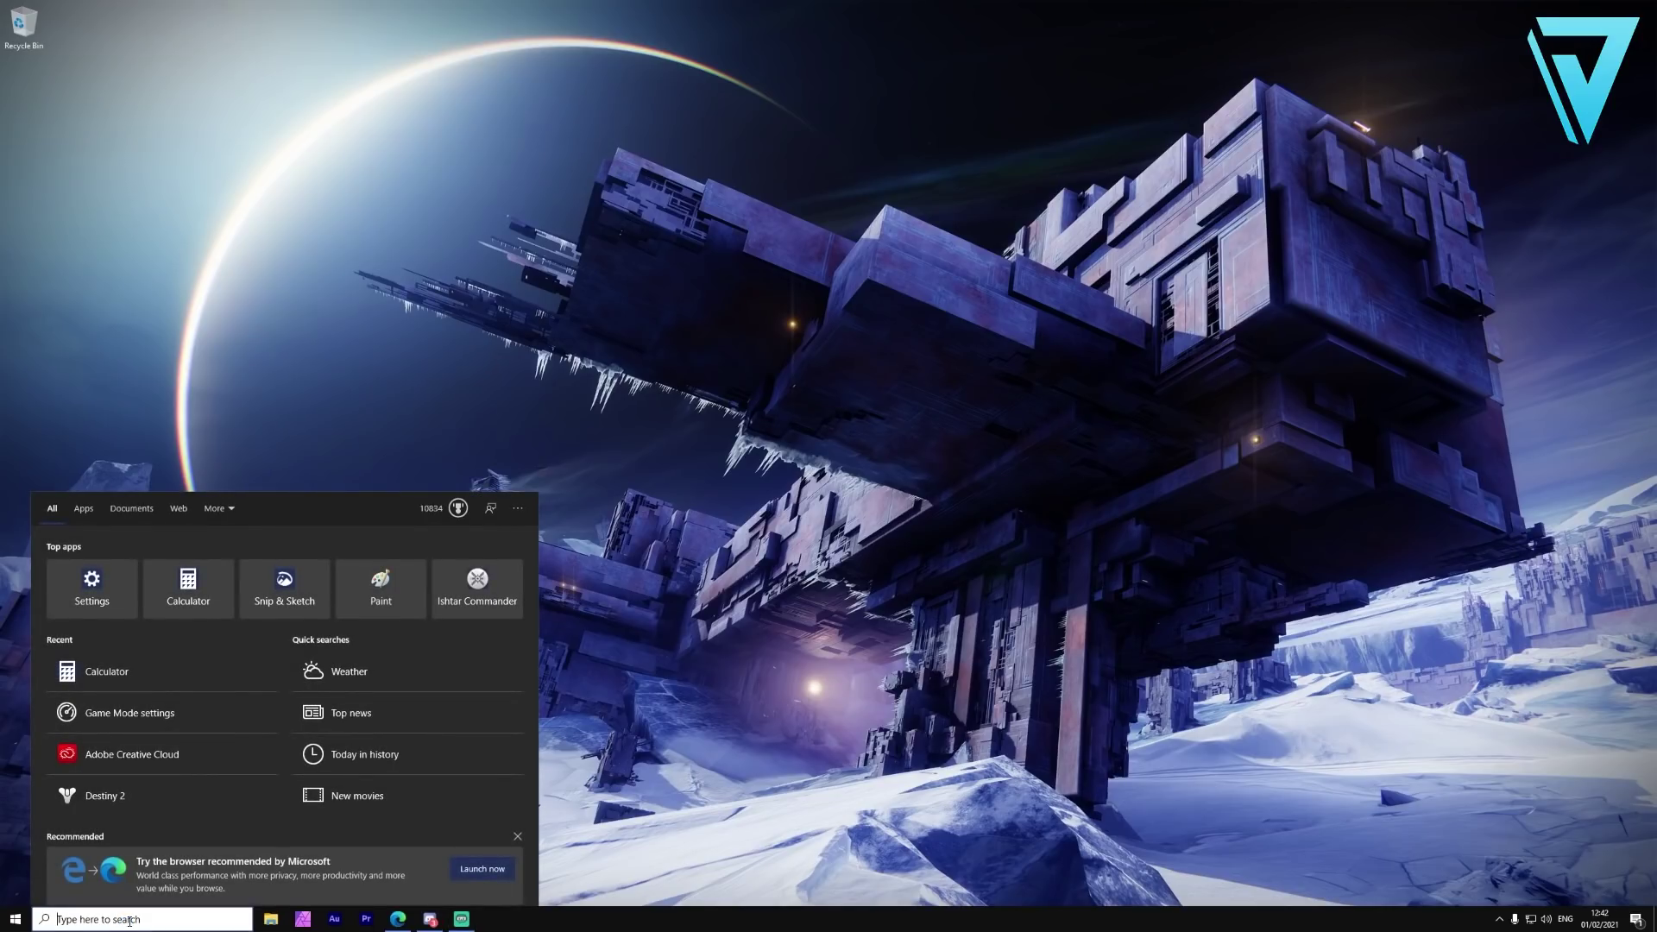
pyautogui.write('game')
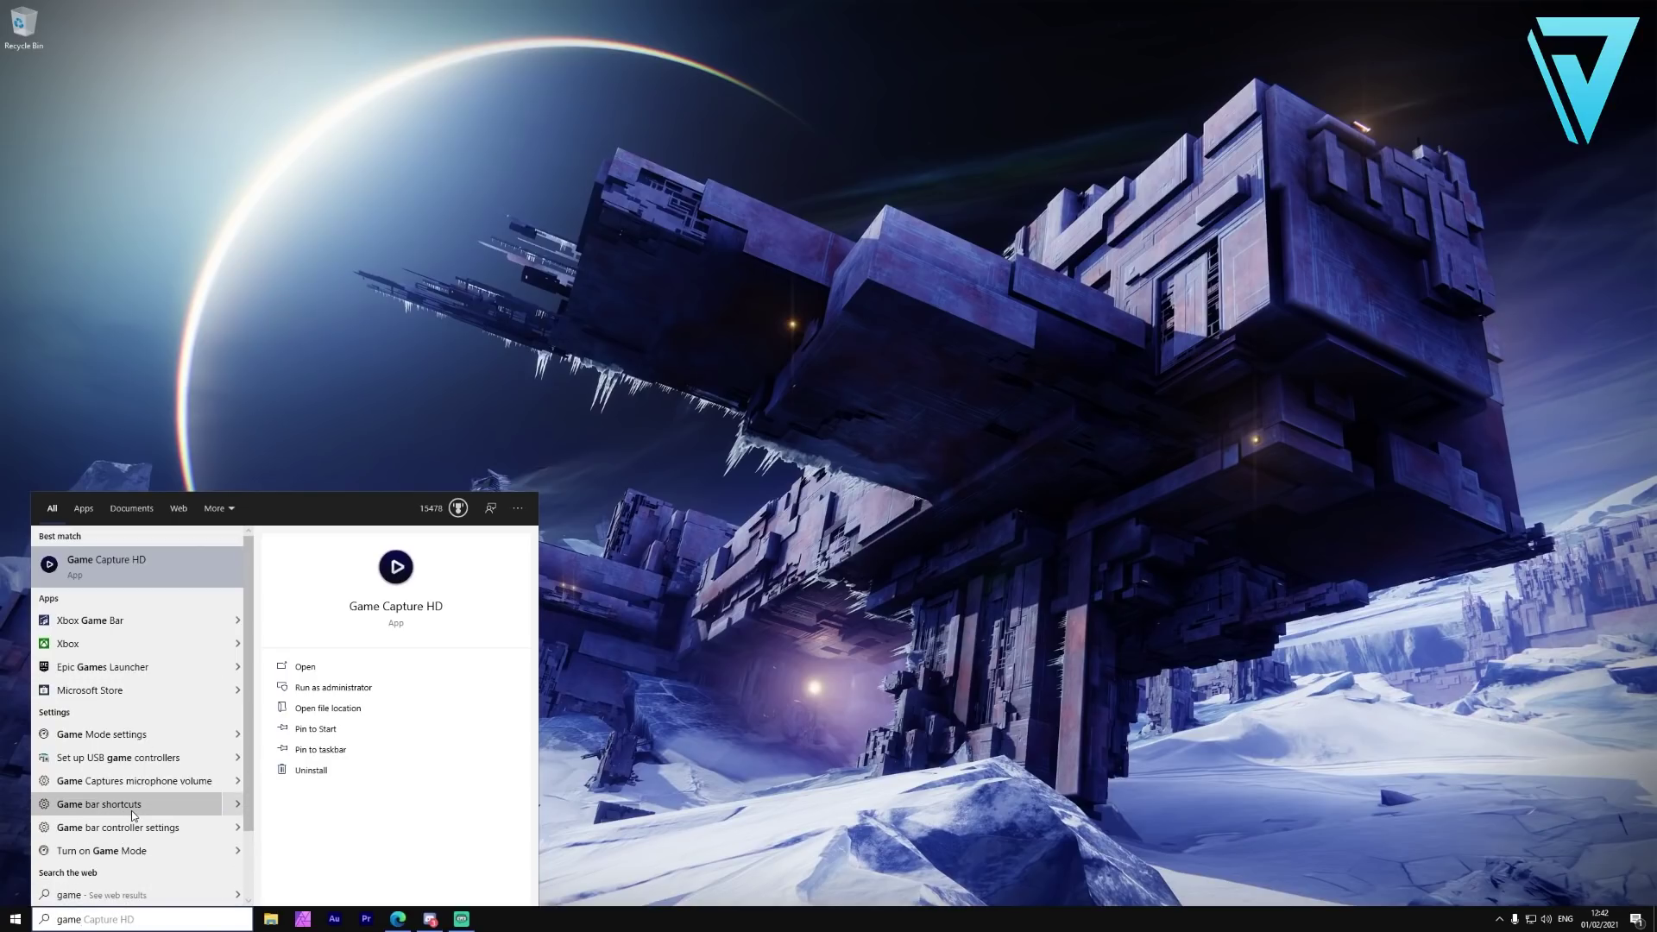
pyautogui.click(161, 741)
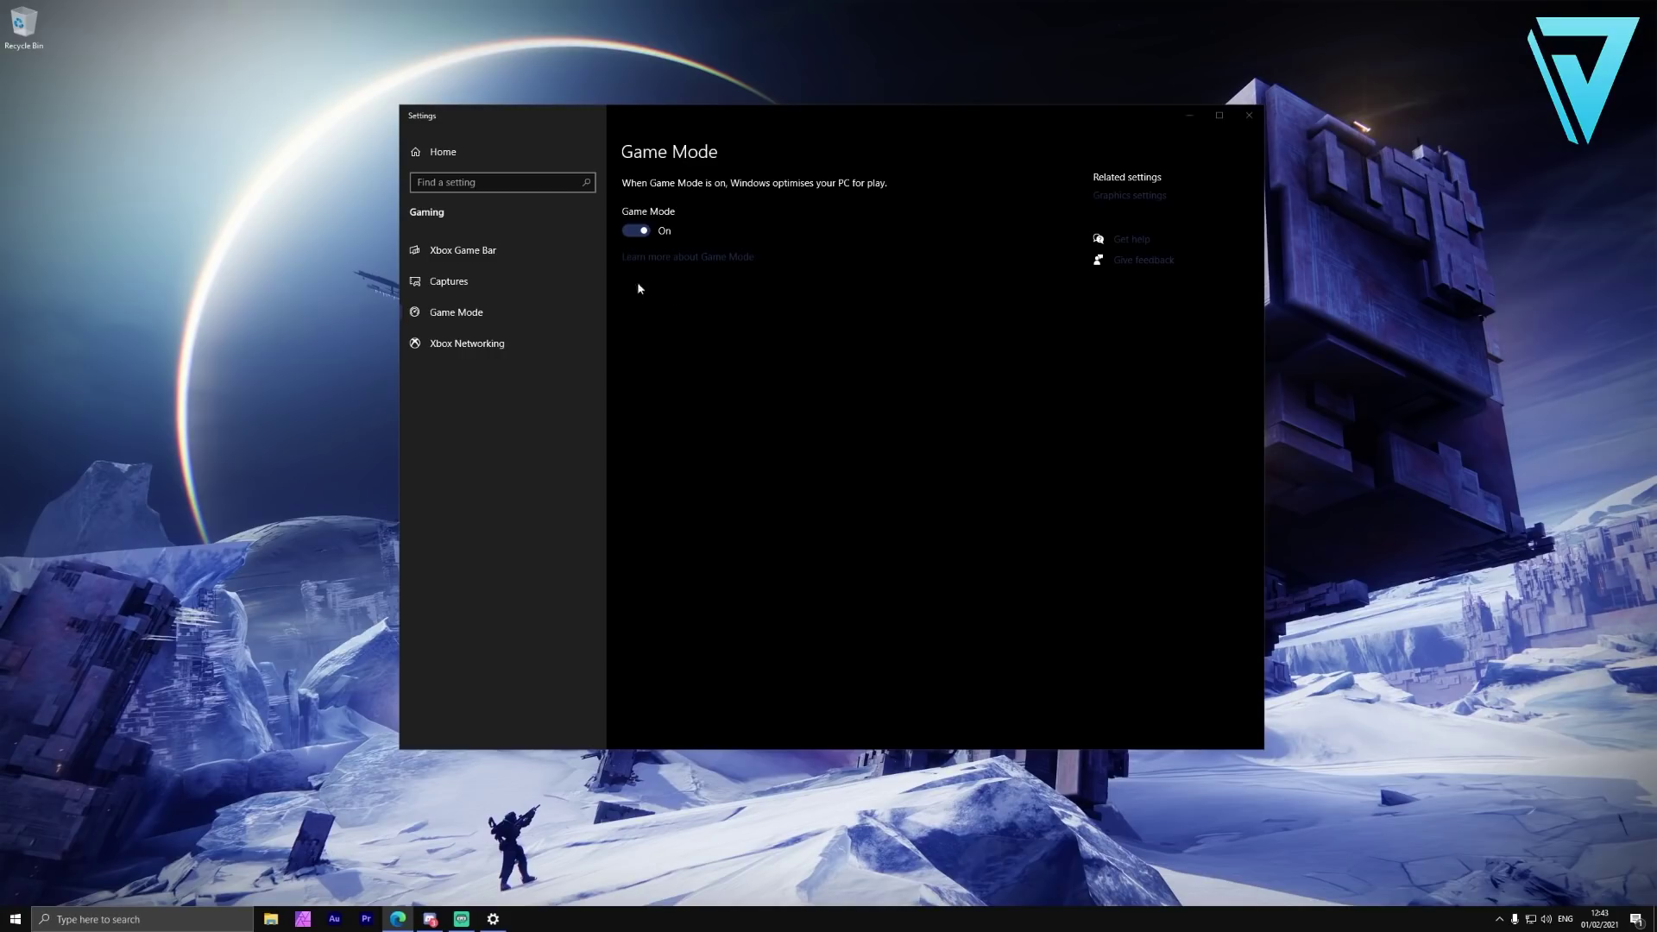
# Step: Switch to the Xbox Game Bar page in the Gaming section of Settings
pyautogui.click(543, 257)
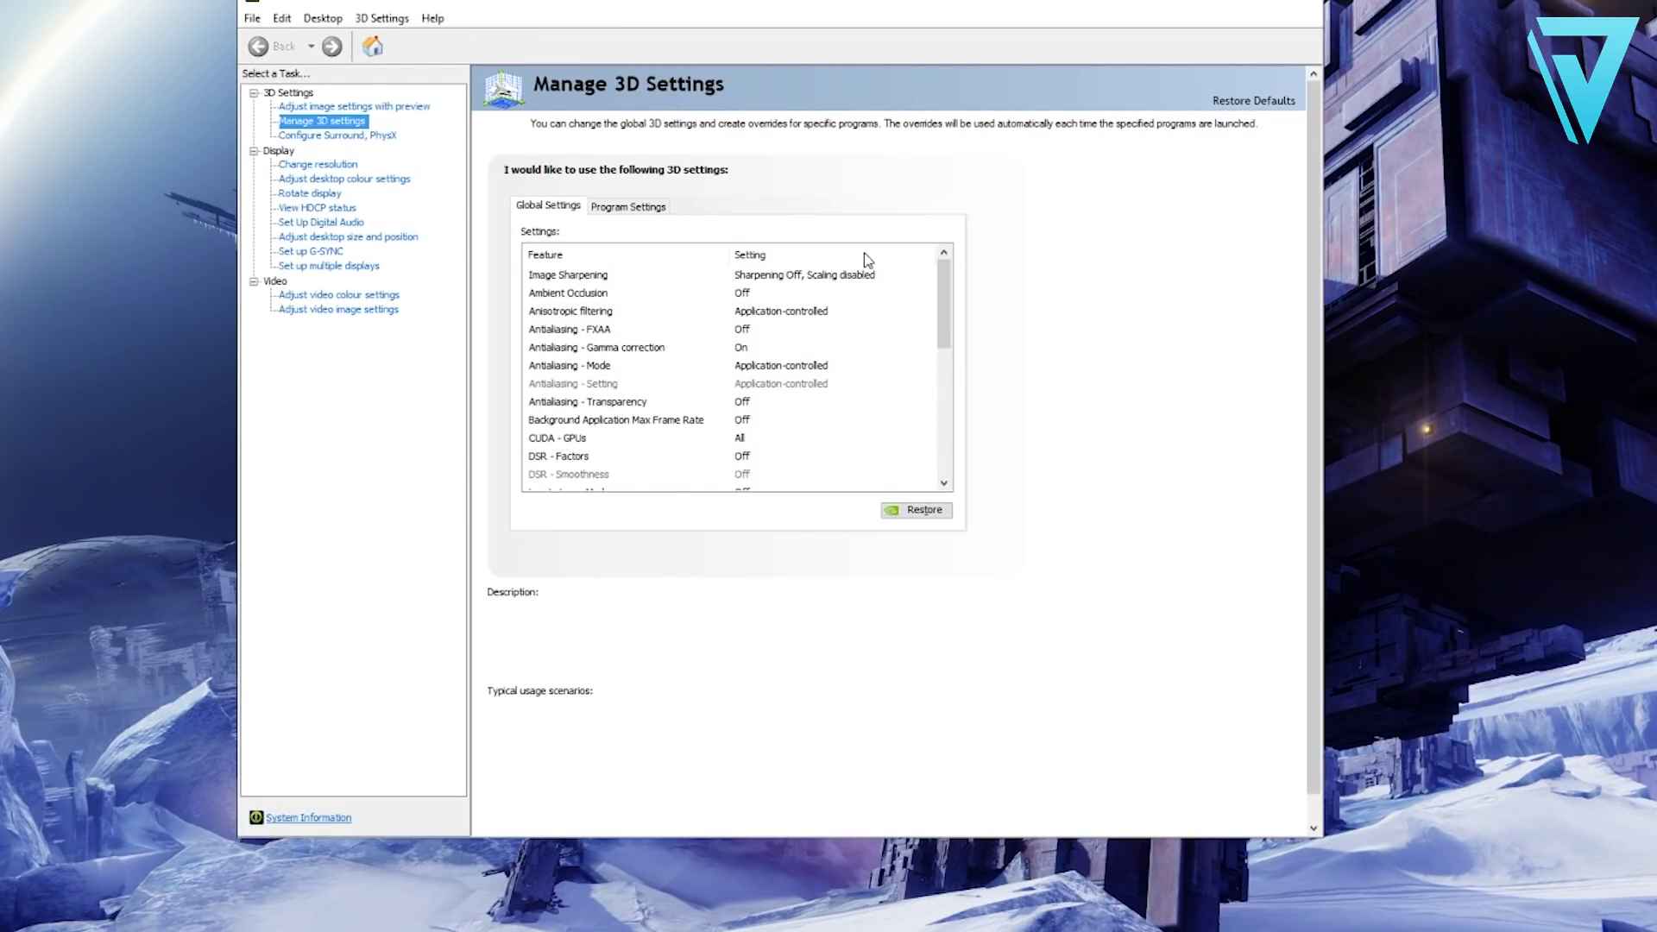
# Step: Inspect the Global Settings features like CUDA - GPUs, Low Latency Mode and Max Frame Rate
pyautogui.moveTo(935, 277)
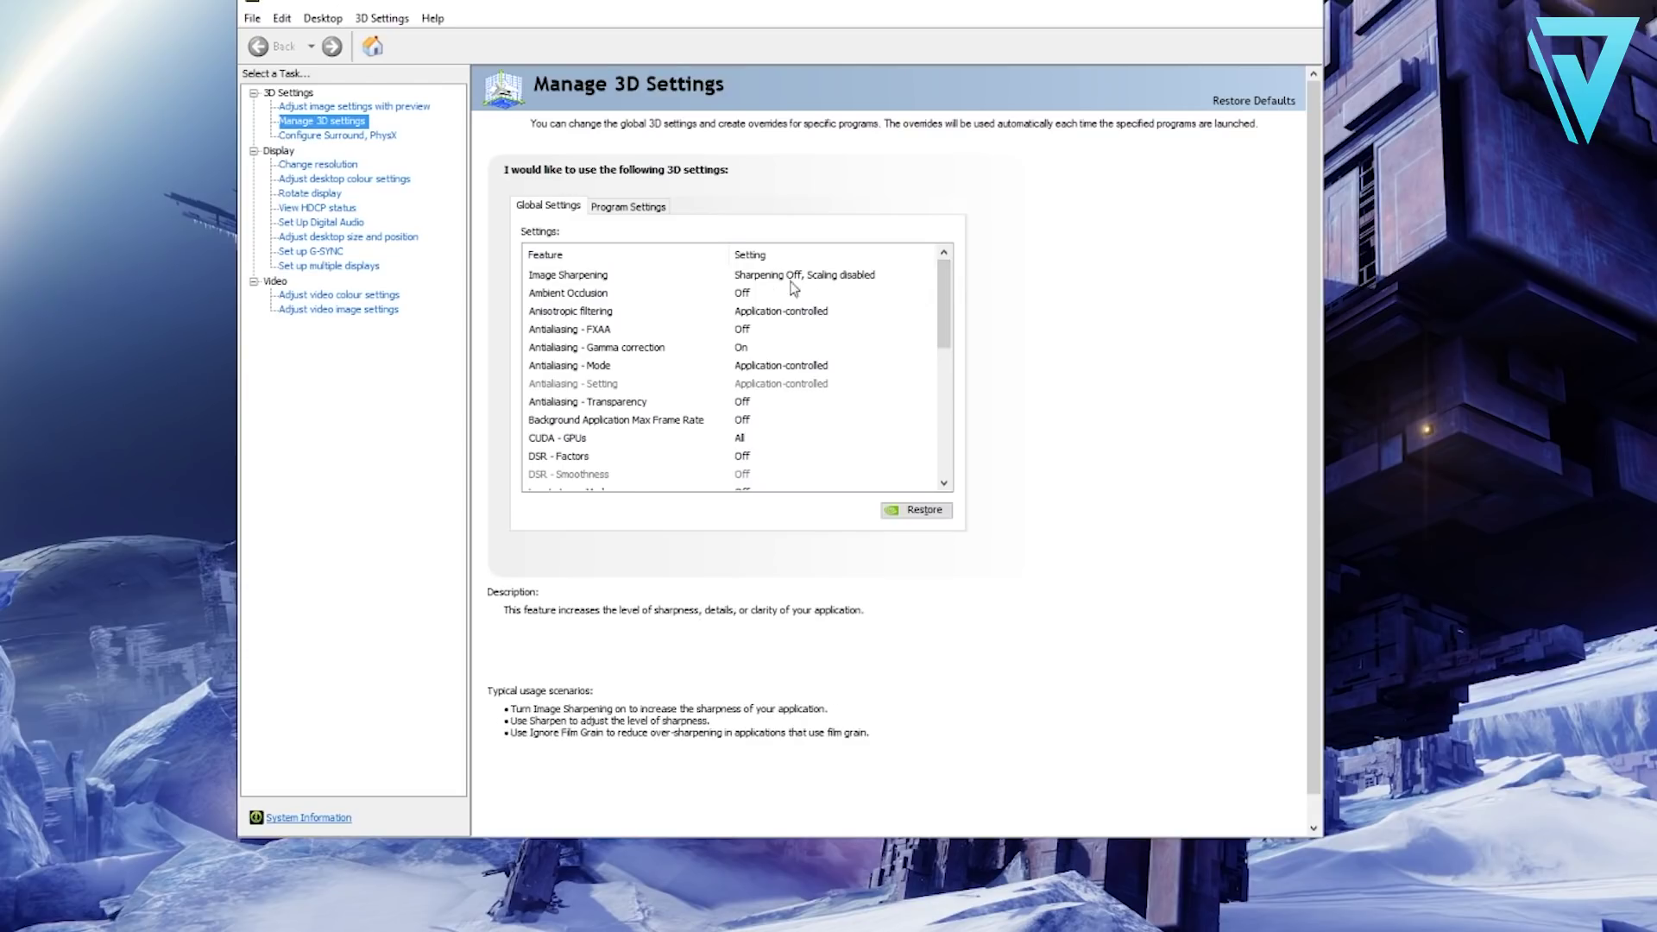
pyautogui.moveTo(582, 302)
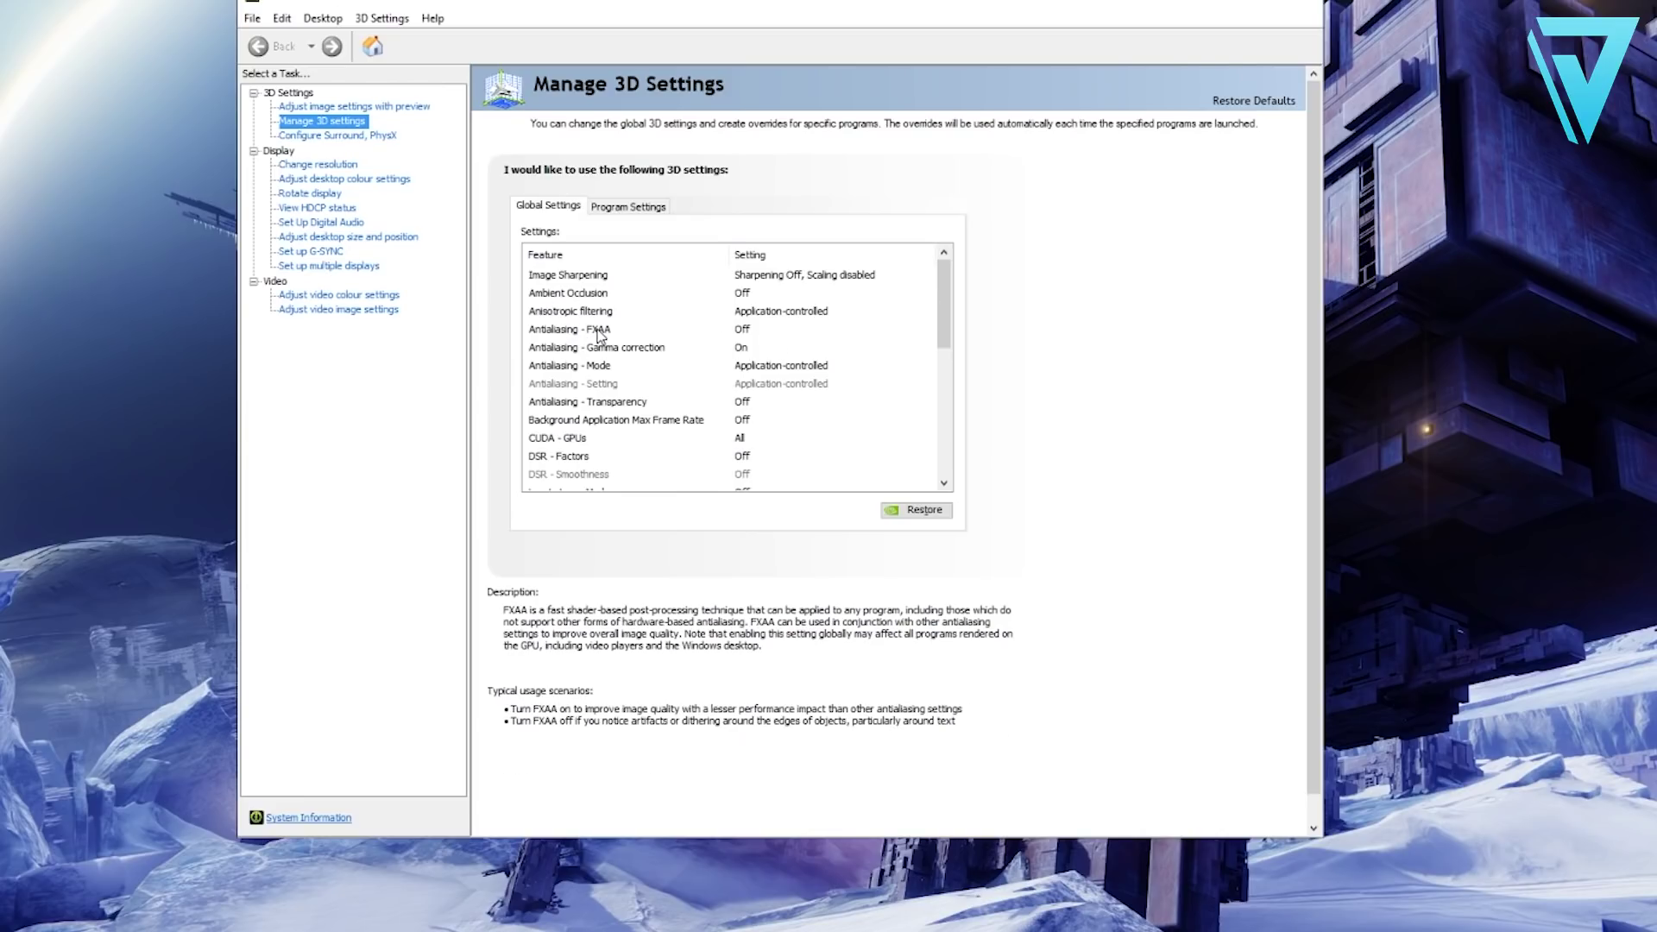
pyautogui.scroll(-2, 939, 334)
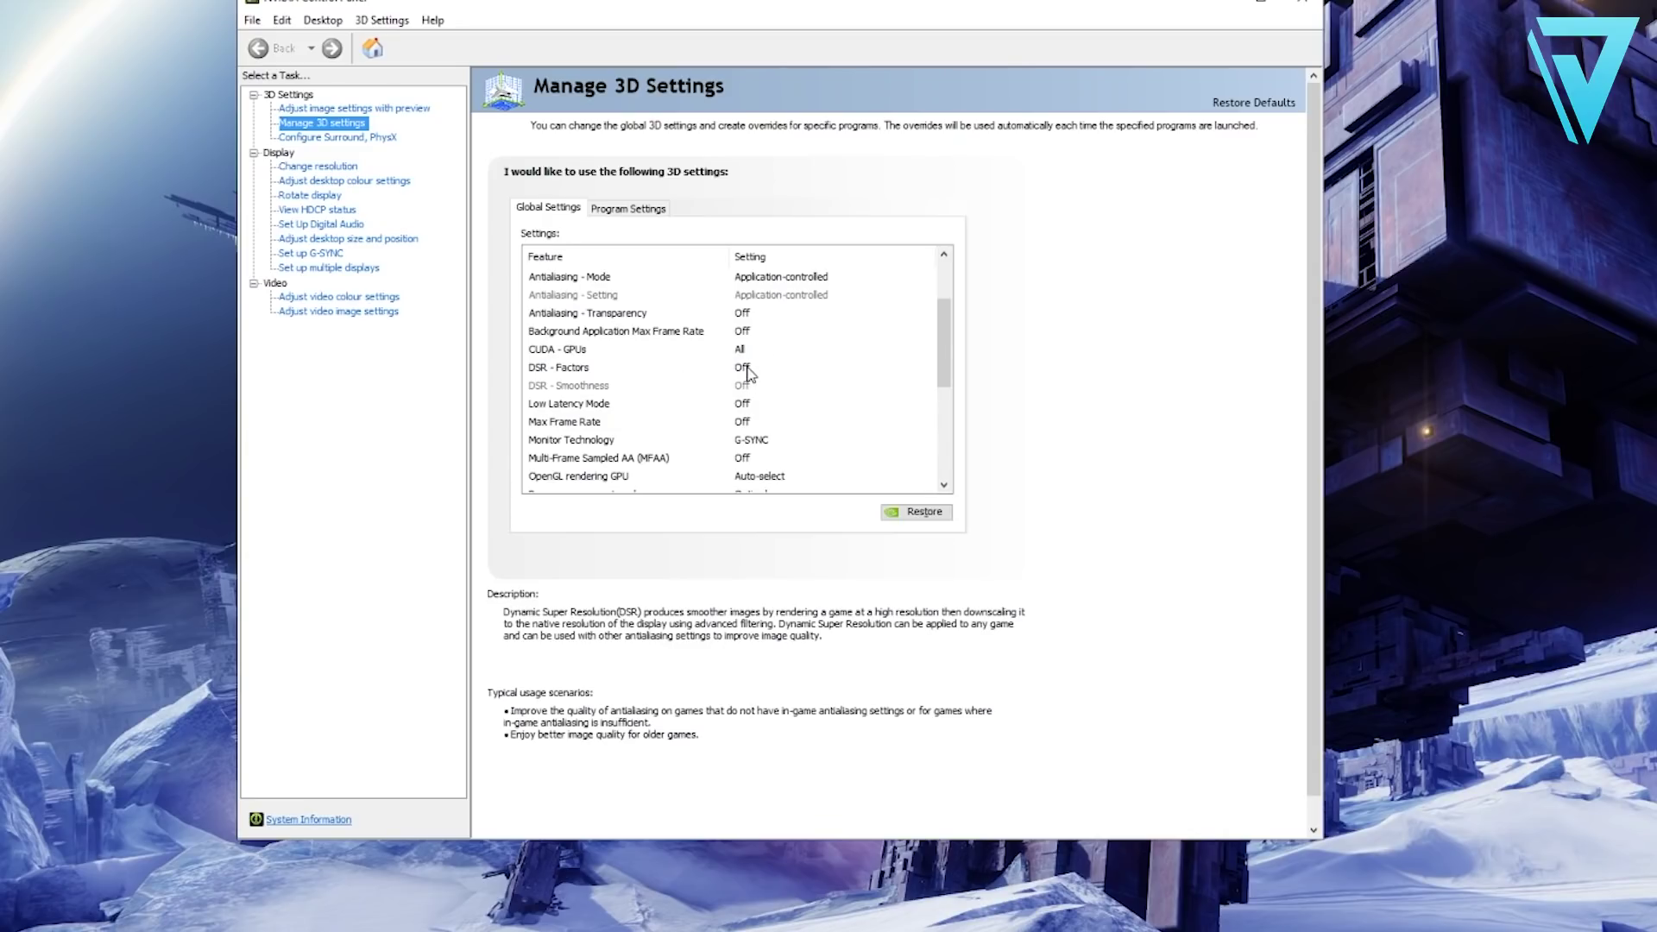
# Step: Keep Monitor Technology on G-SYNC and bring up the Power management mode choices
pyautogui.moveTo(604, 406)
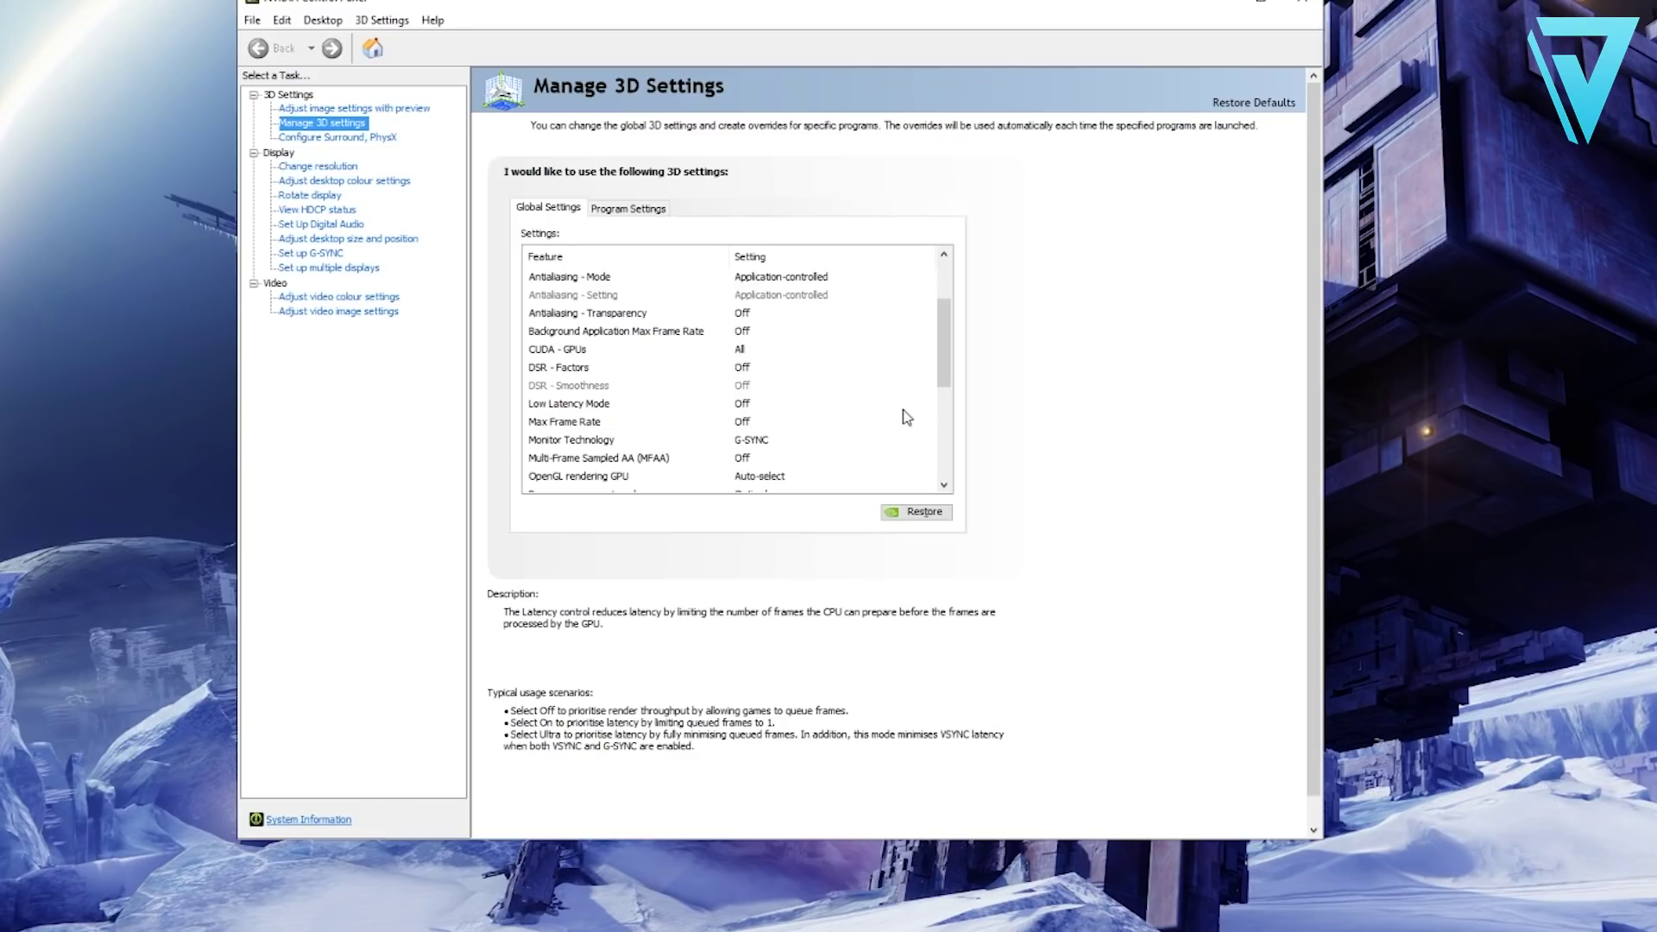
pyautogui.moveTo(944, 345); pyautogui.dragTo(946, 388)
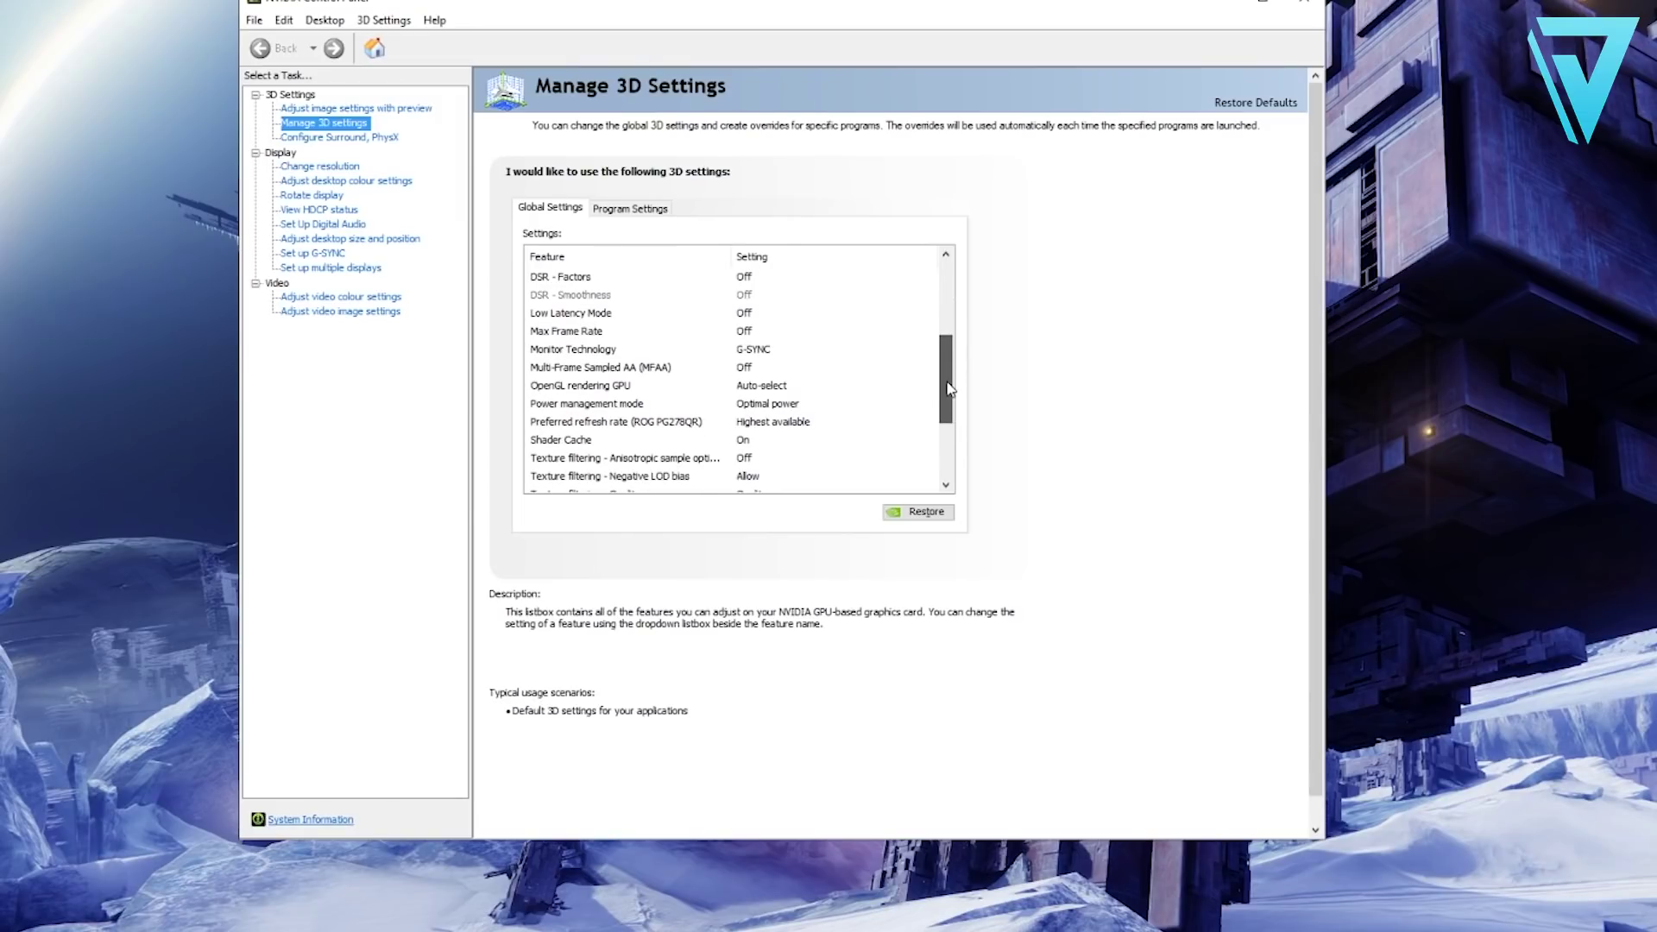
pyautogui.click(775, 353)
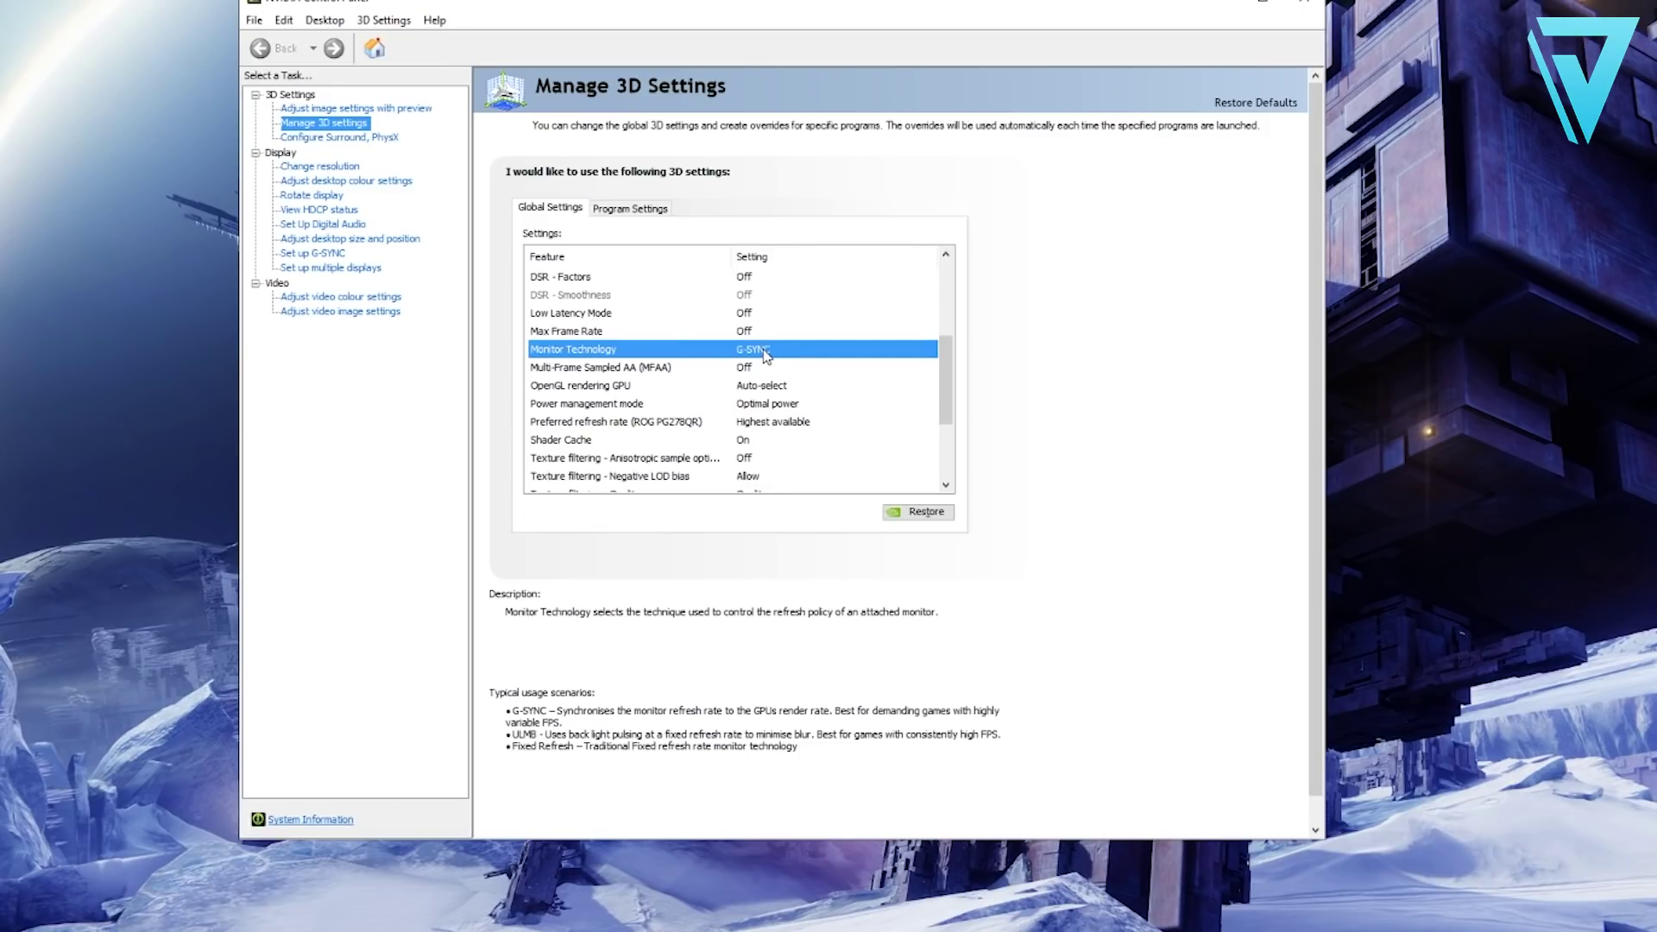
pyautogui.click(768, 354)
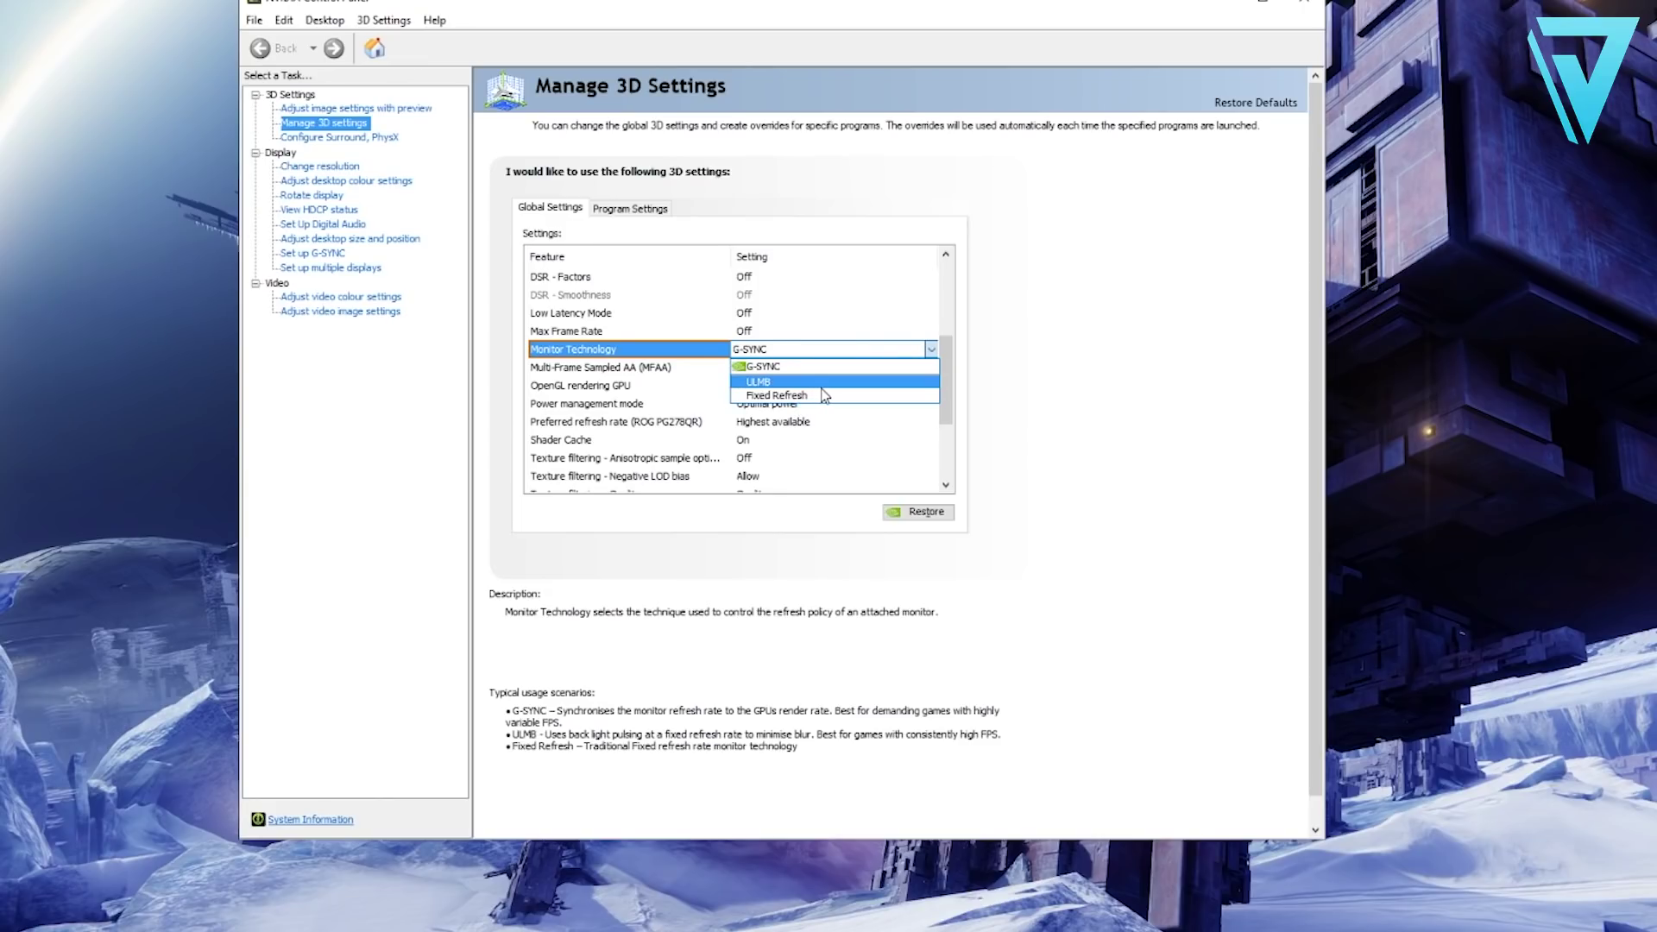
pyautogui.click(790, 357)
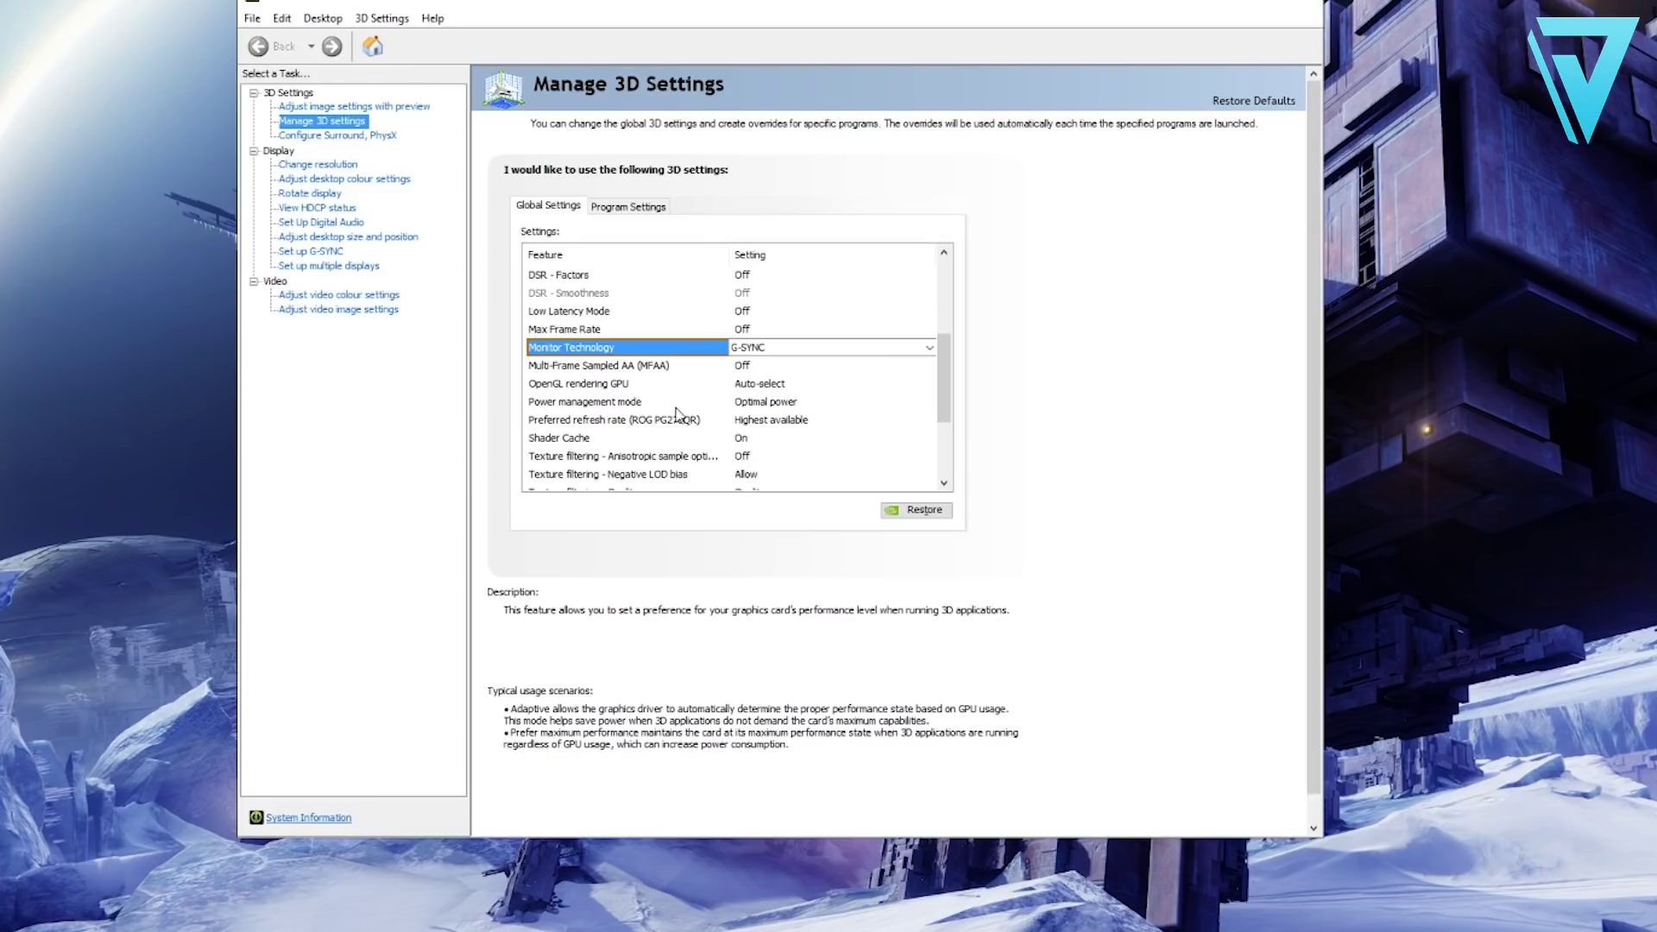
pyautogui.click(772, 407)
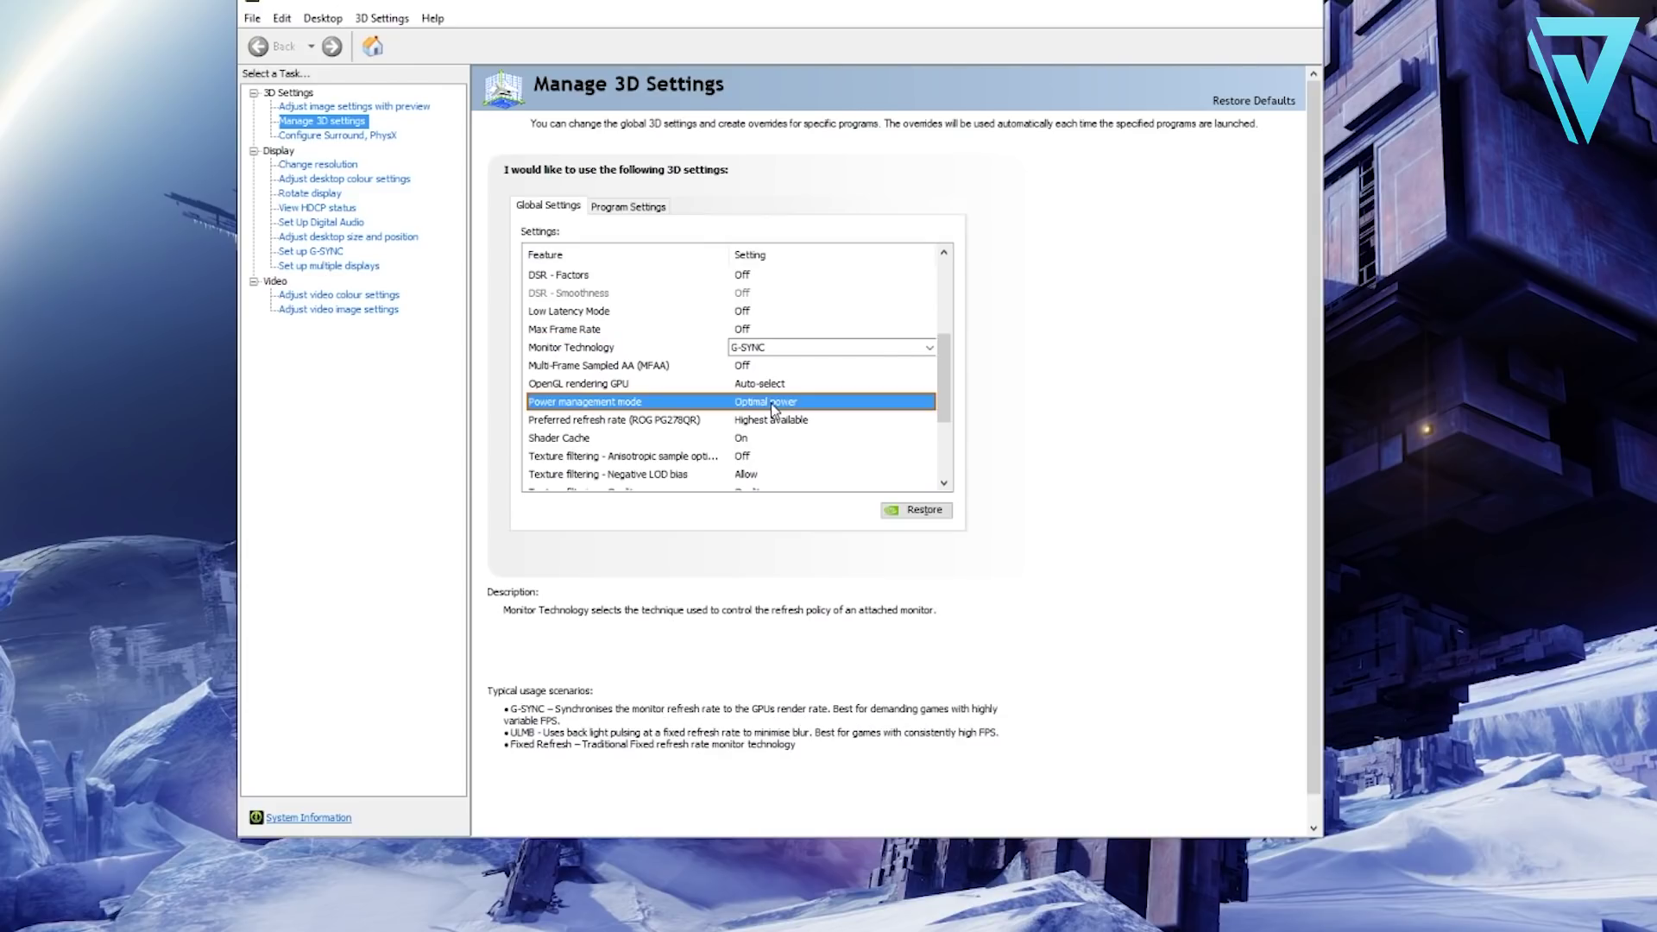
pyautogui.click(772, 408)
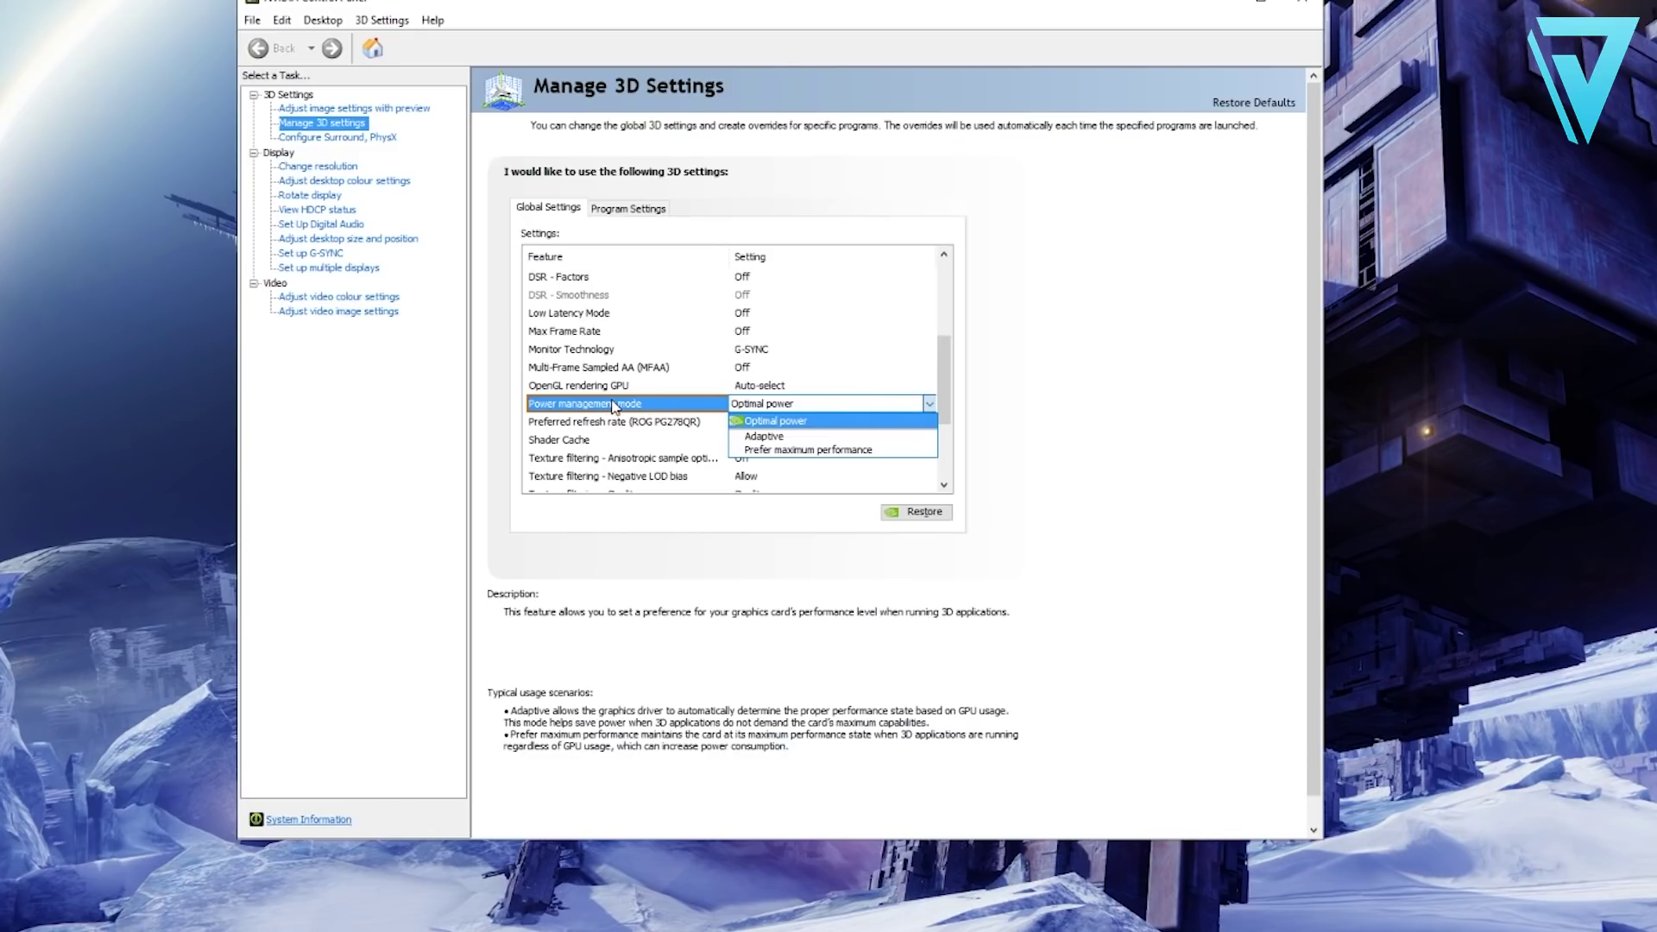
# Step: Leave Power management mode on Optimal power and Preferred refresh rate on Highest available
pyautogui.click(792, 409)
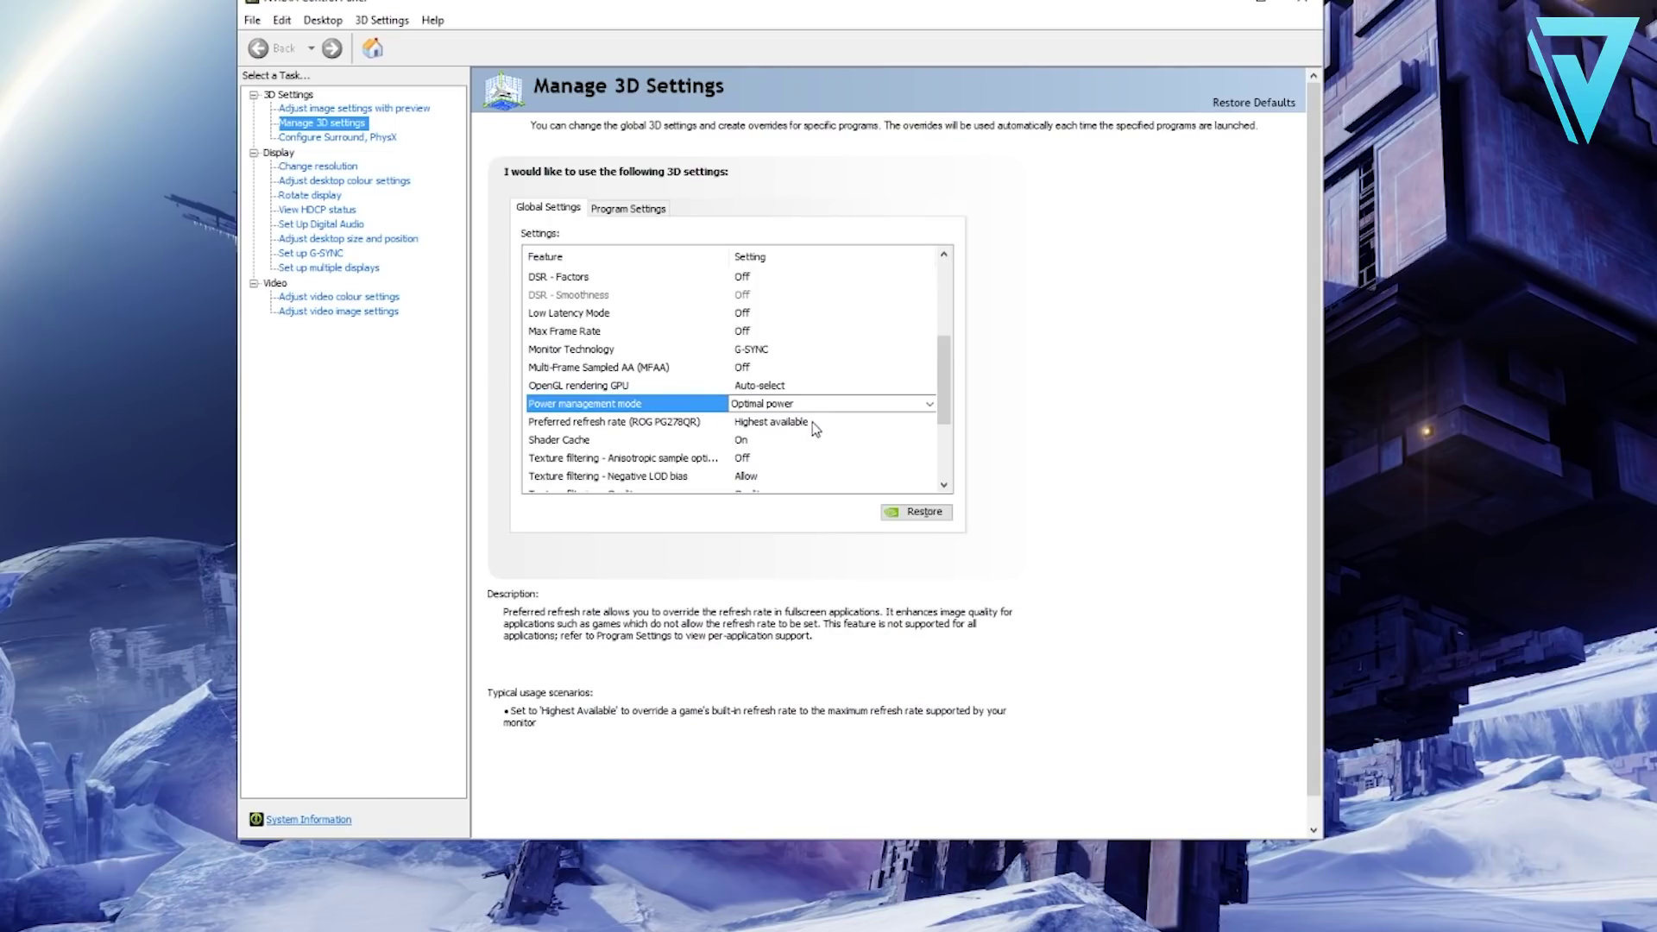
pyautogui.click(818, 421)
pyautogui.click(818, 421)
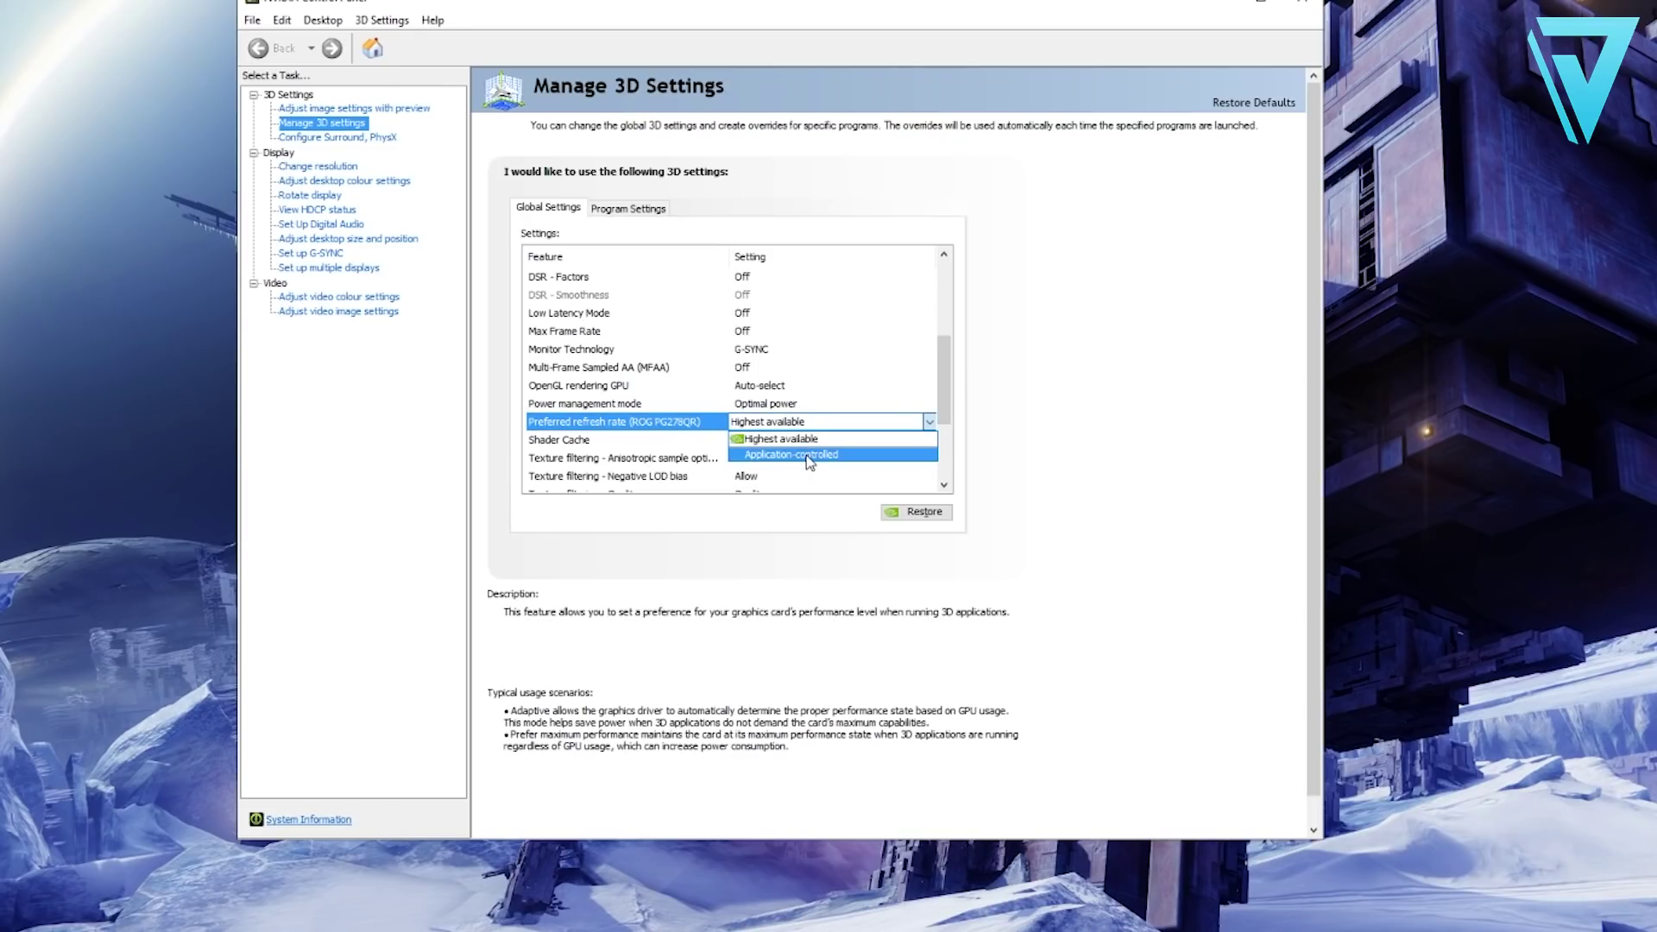
pyautogui.click(948, 380)
pyautogui.scroll(-2, 580, 337)
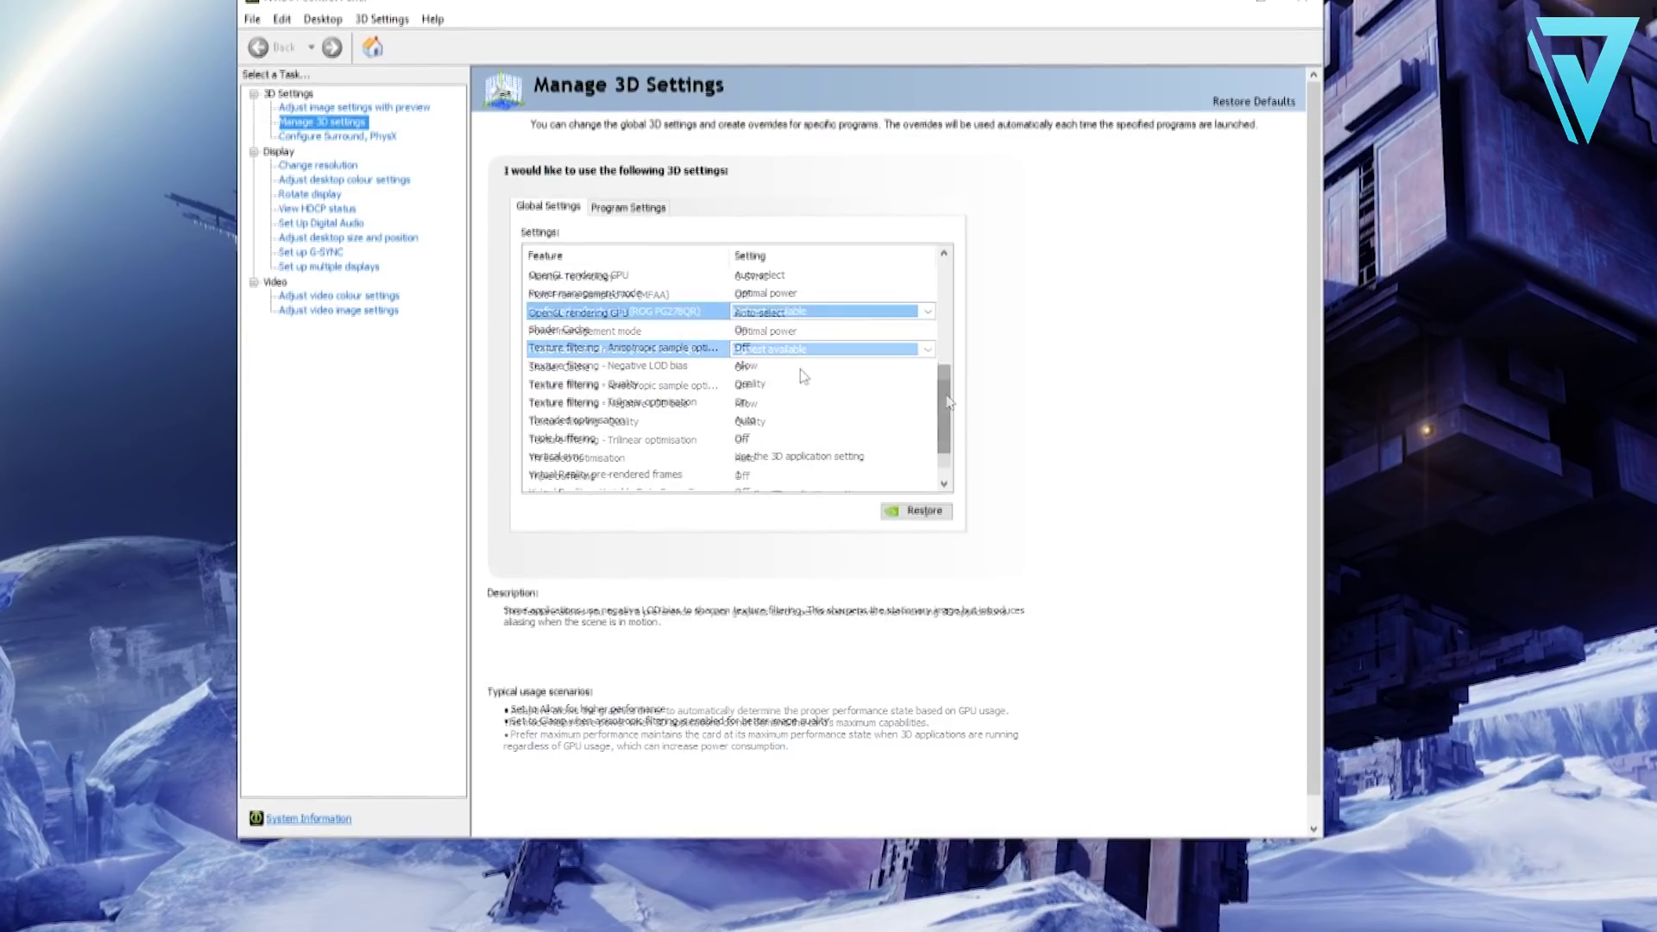
pyautogui.click(749, 331)
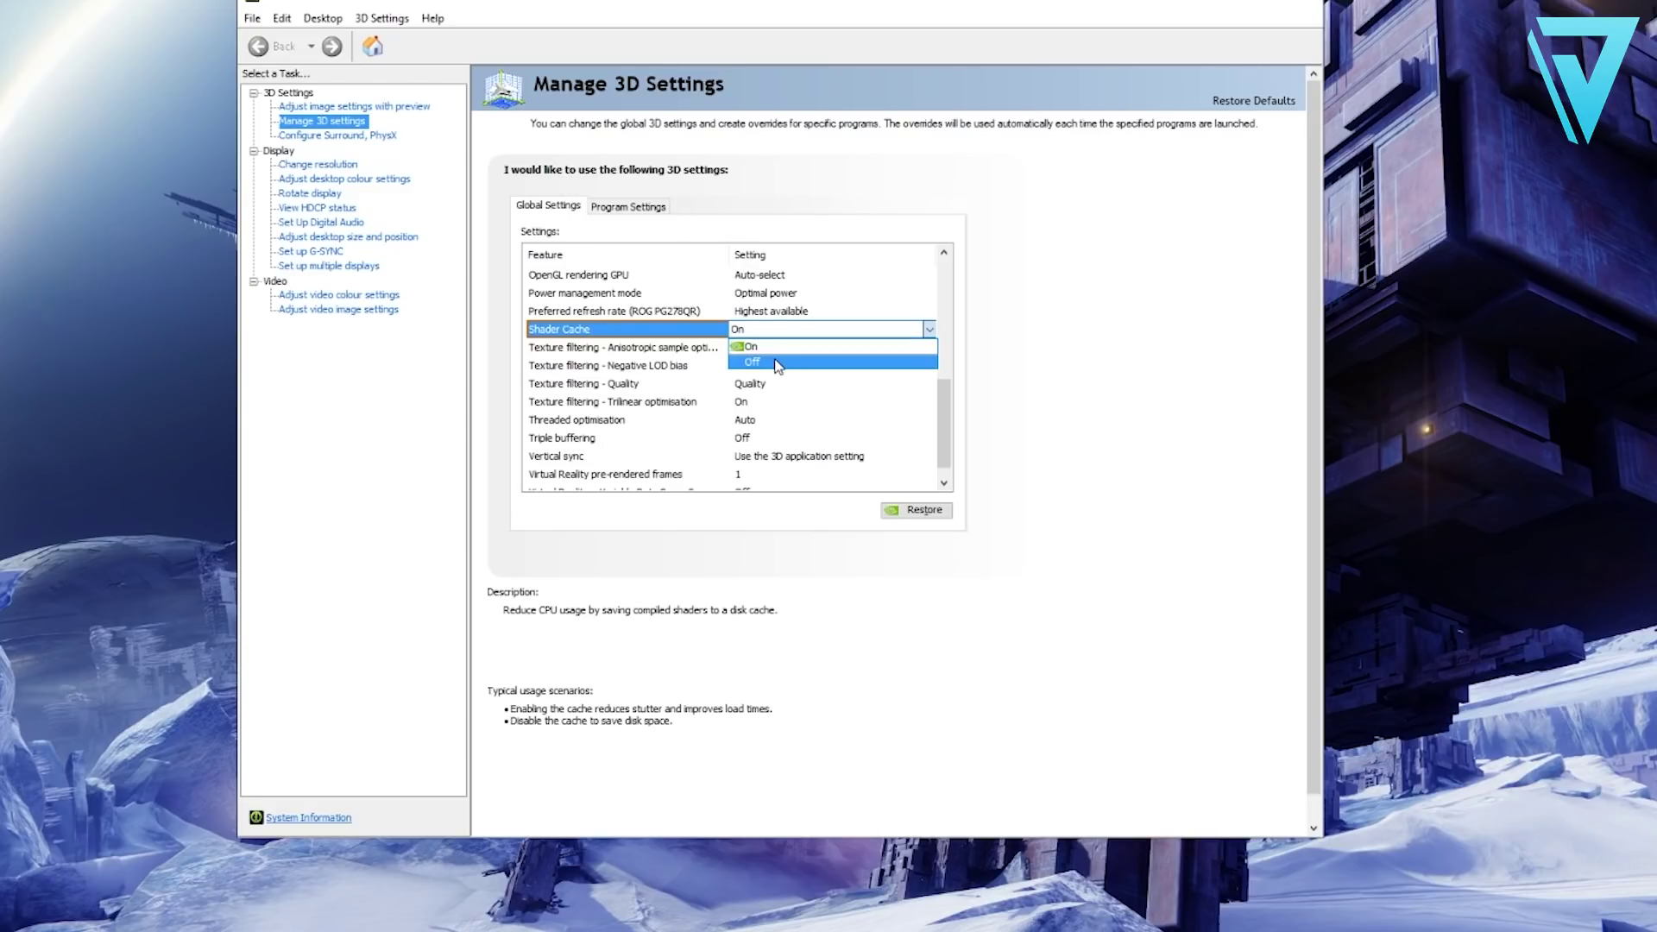
# Step: Turn Shader Cache Off in the Global Settings
pyautogui.click(753, 362)
pyautogui.scroll(5, 801, 336)
pyautogui.scroll(-3, 800, 336)
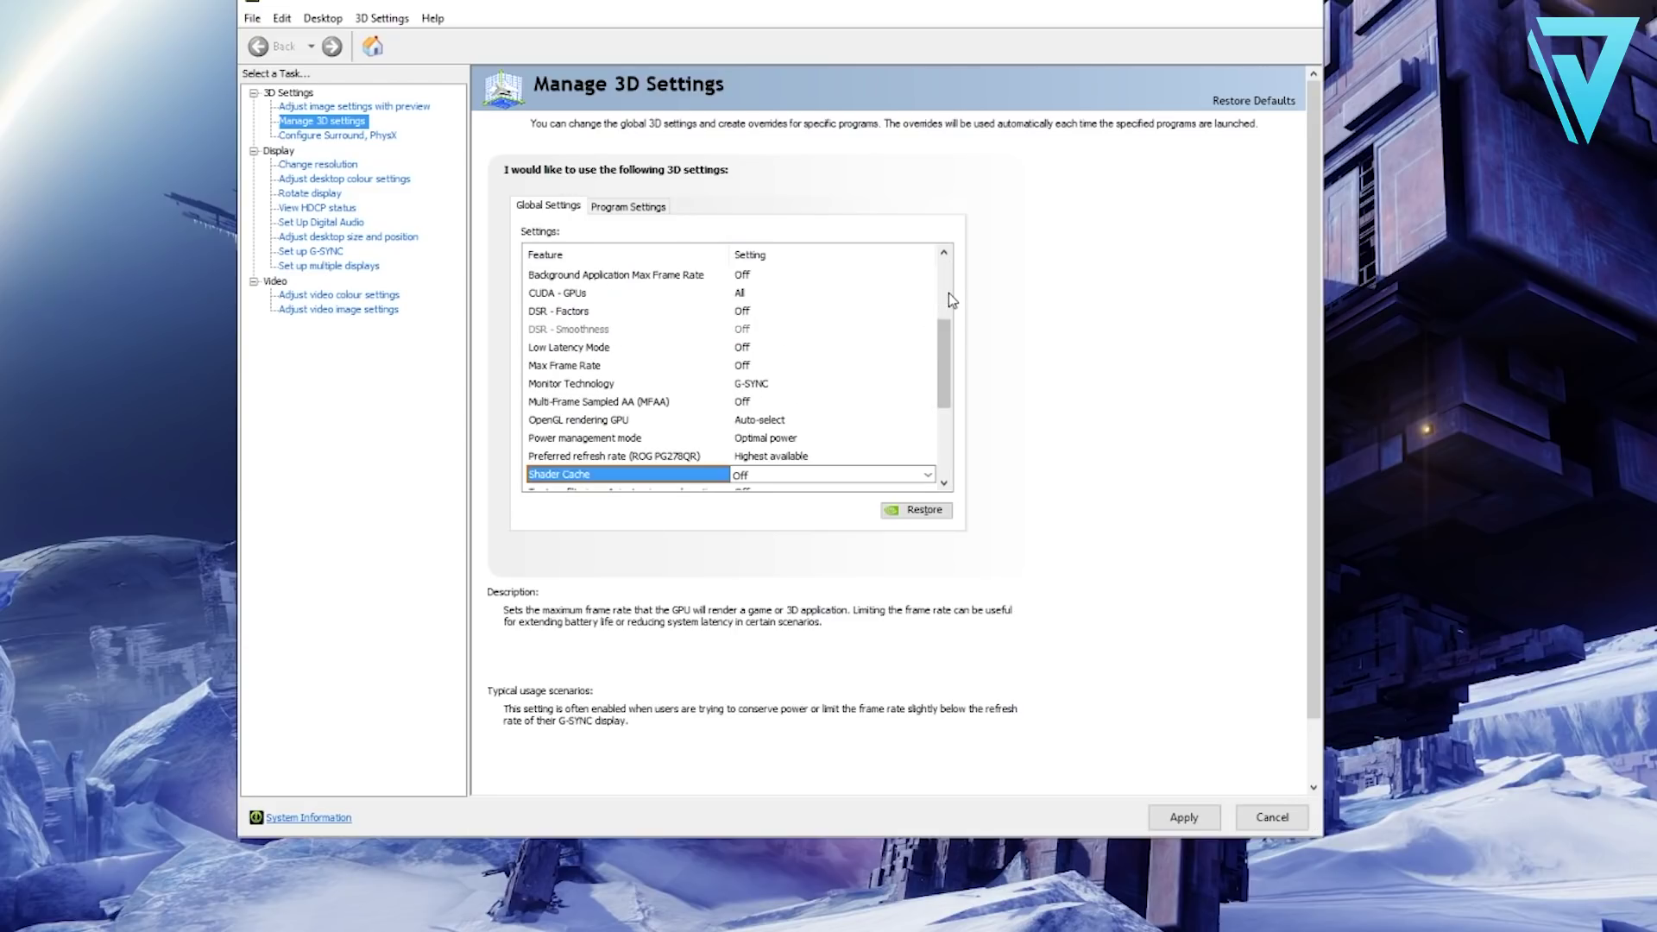
pyautogui.moveTo(944, 328); pyautogui.dragTo(939, 404)
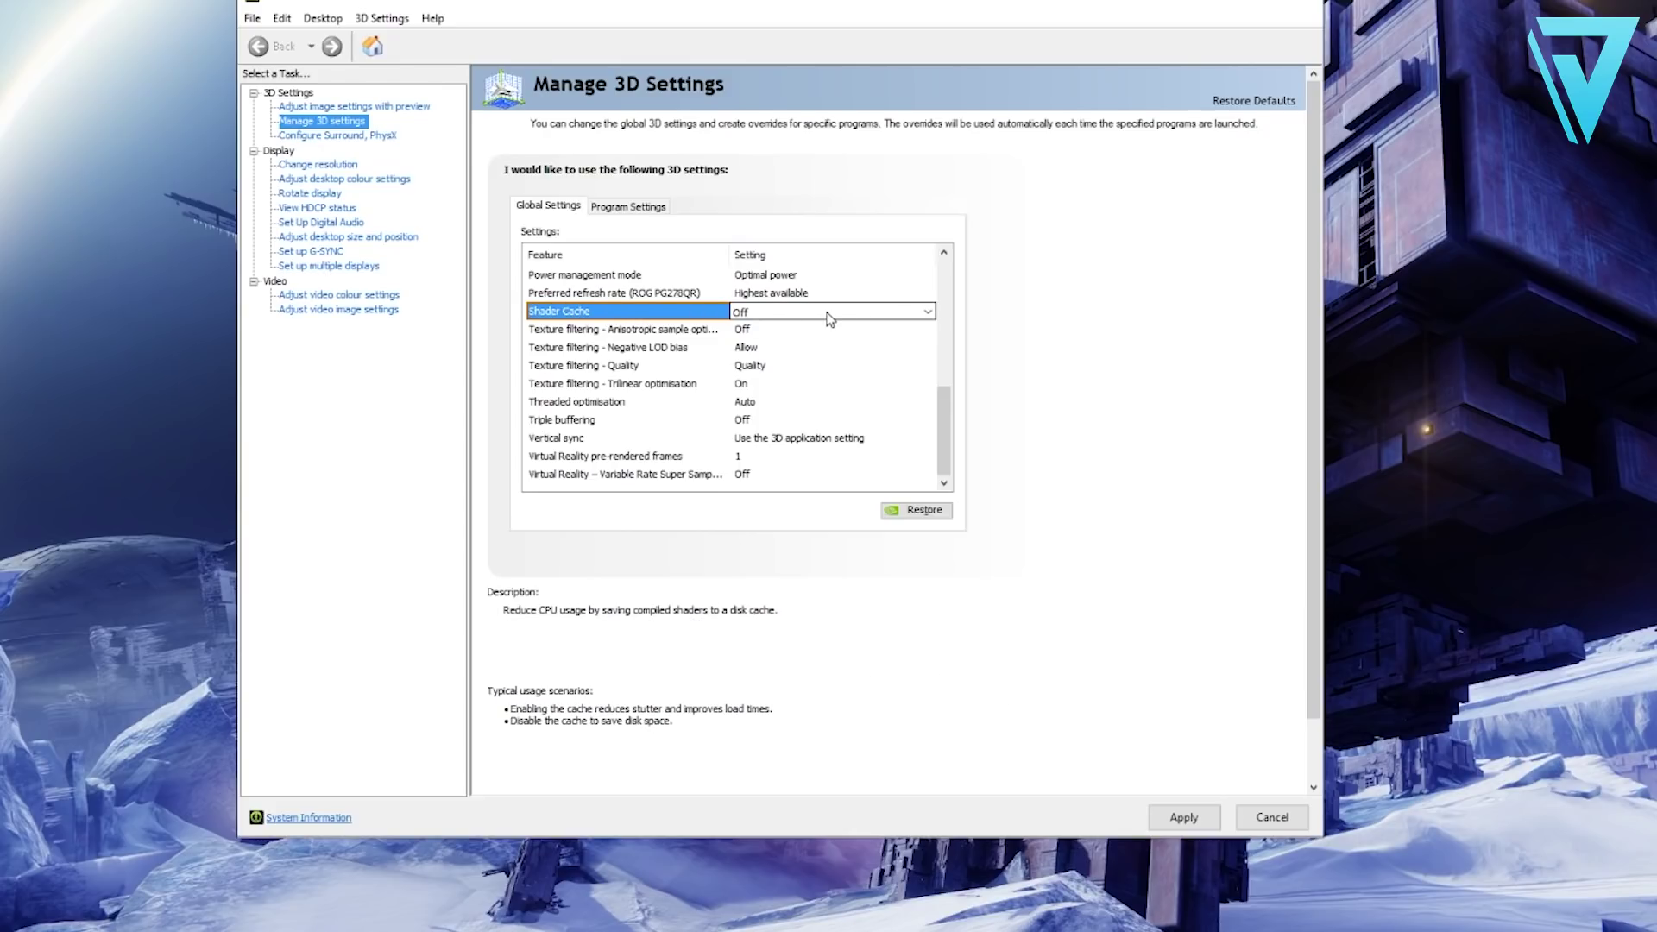
# Step: Return to Global Settings and leave Texture filtering - Quality set to Quality
pyautogui.click(633, 207)
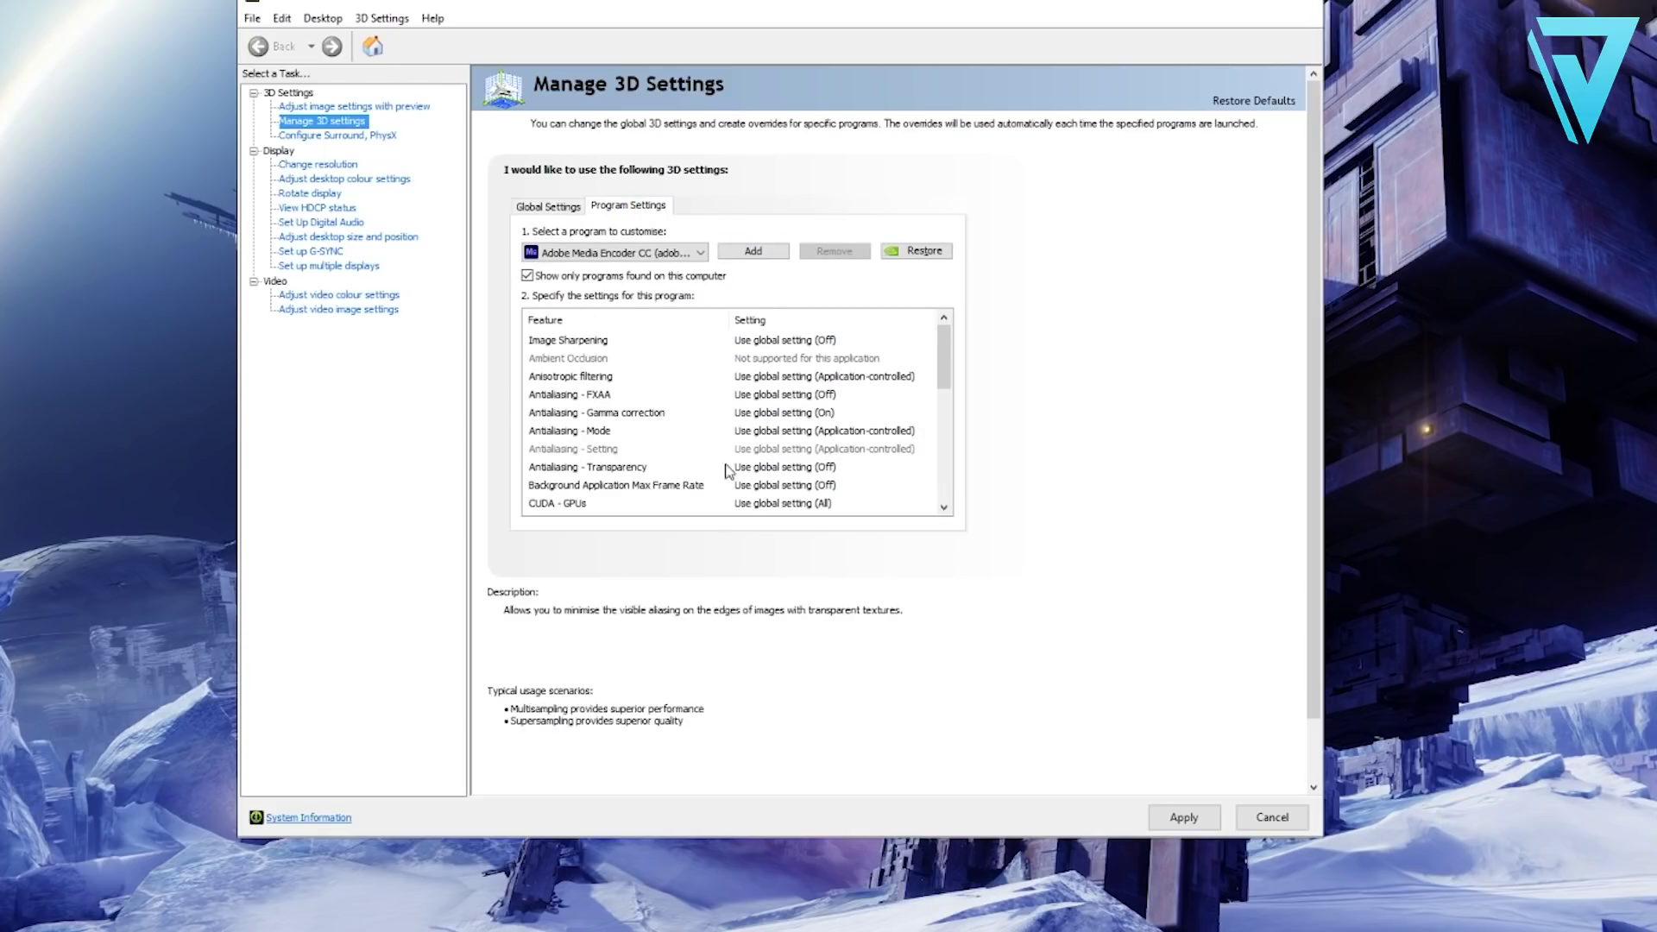
pyautogui.click(549, 207)
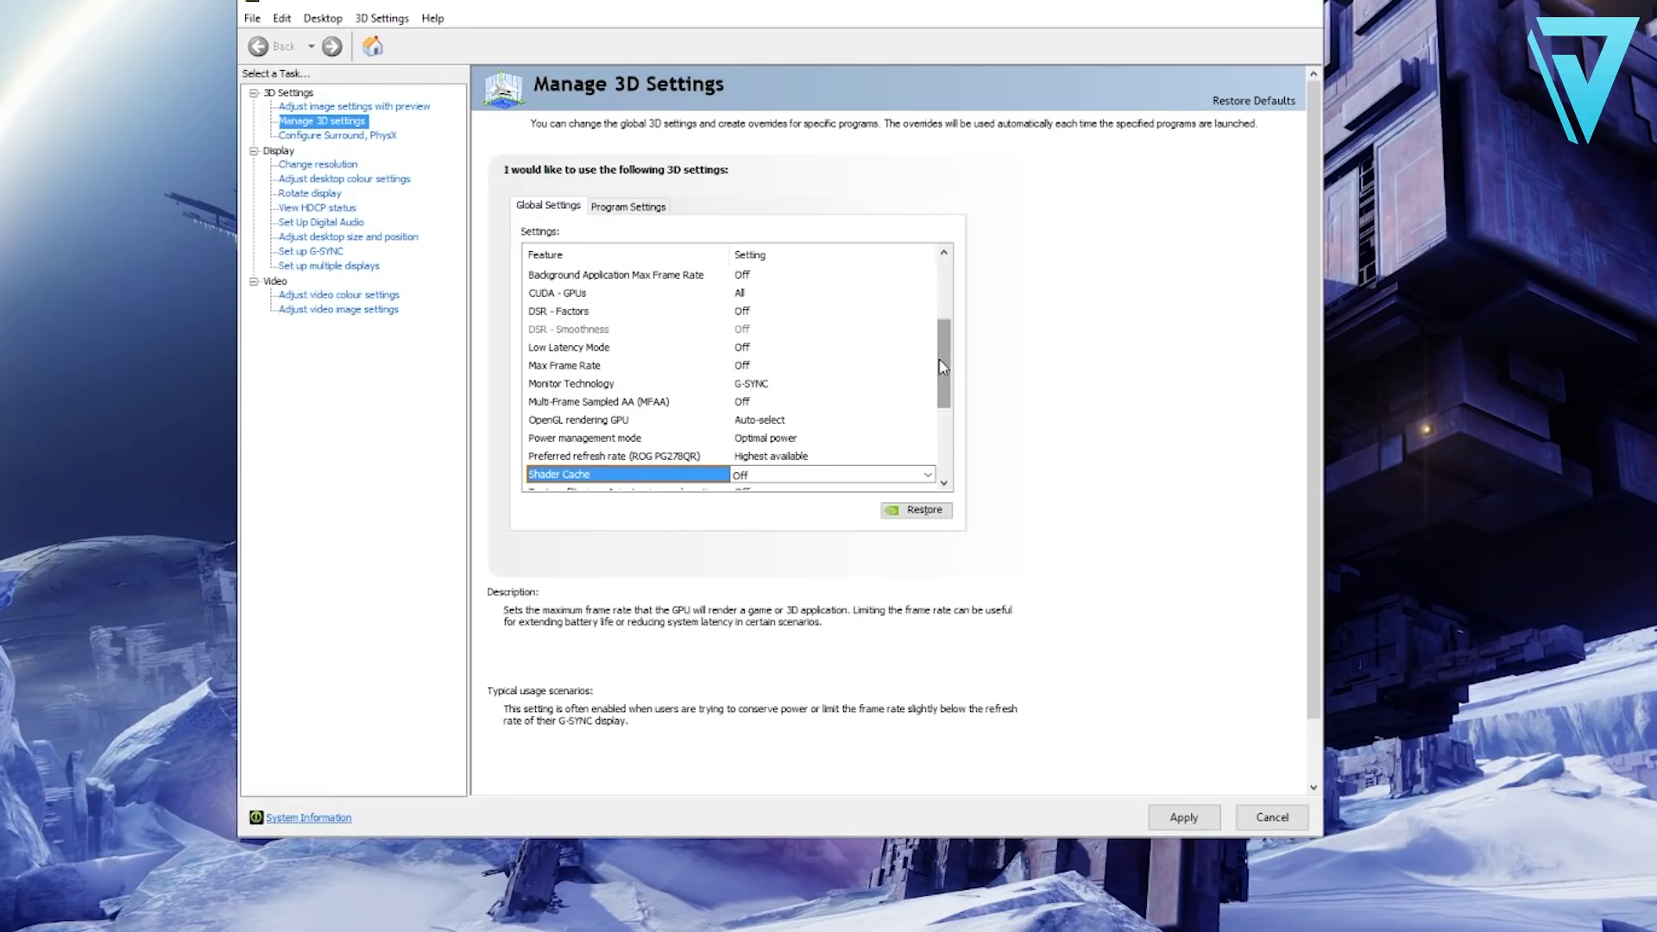
pyautogui.moveTo(946, 358); pyautogui.dragTo(949, 412)
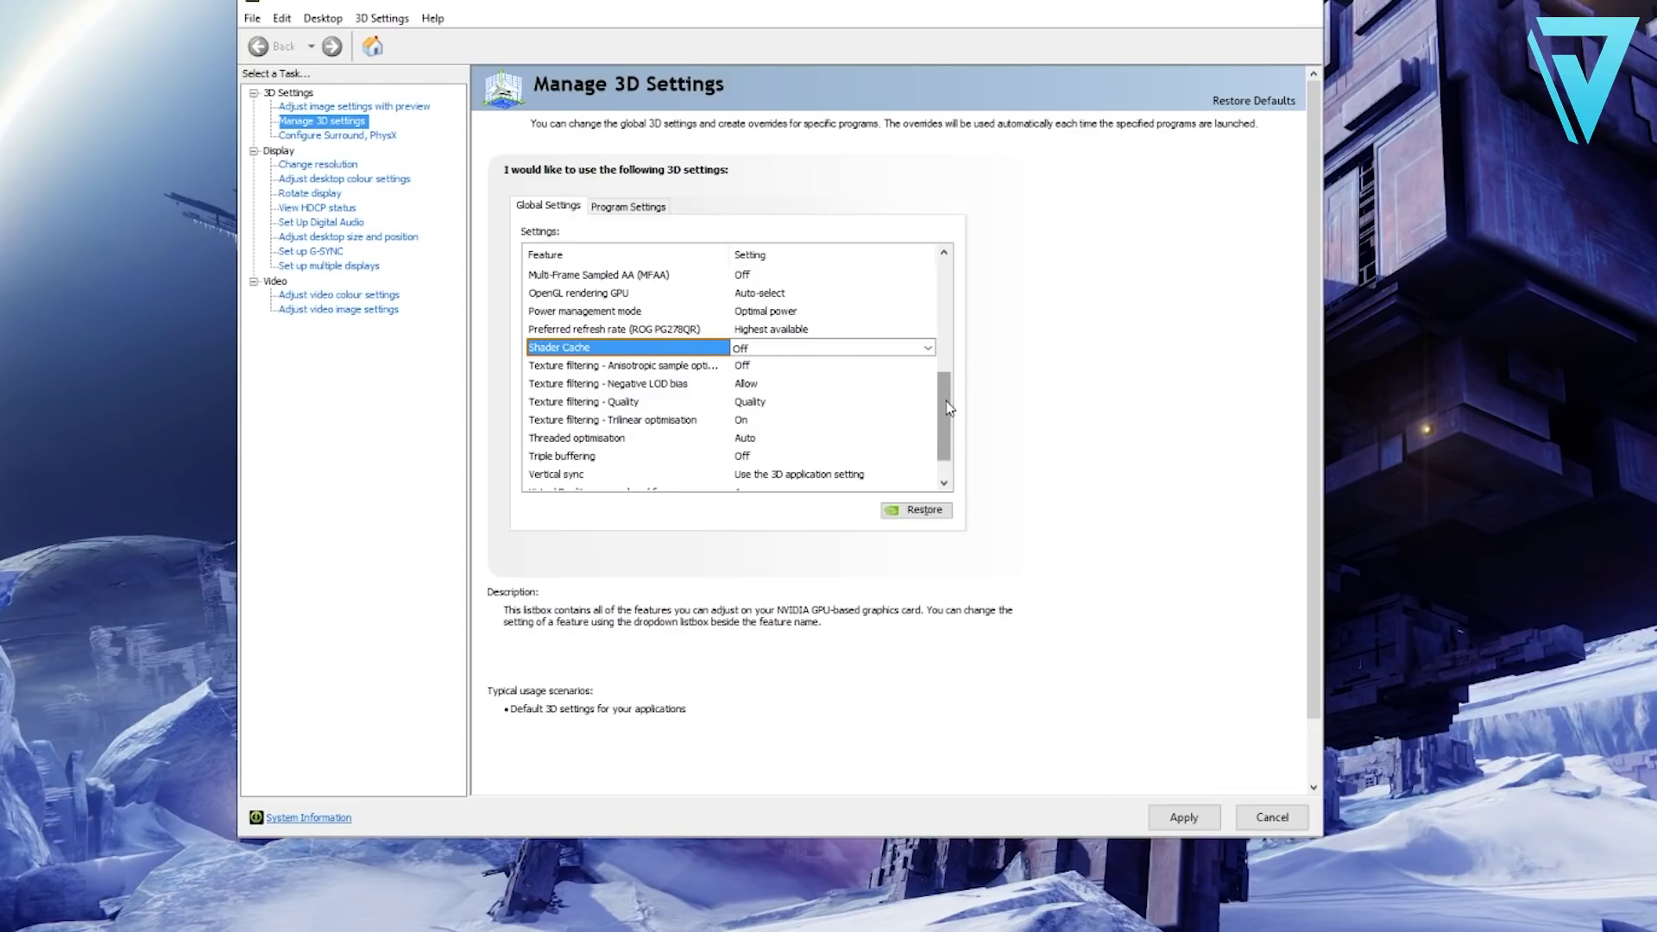
pyautogui.moveTo(949, 414); pyautogui.dragTo(949, 440)
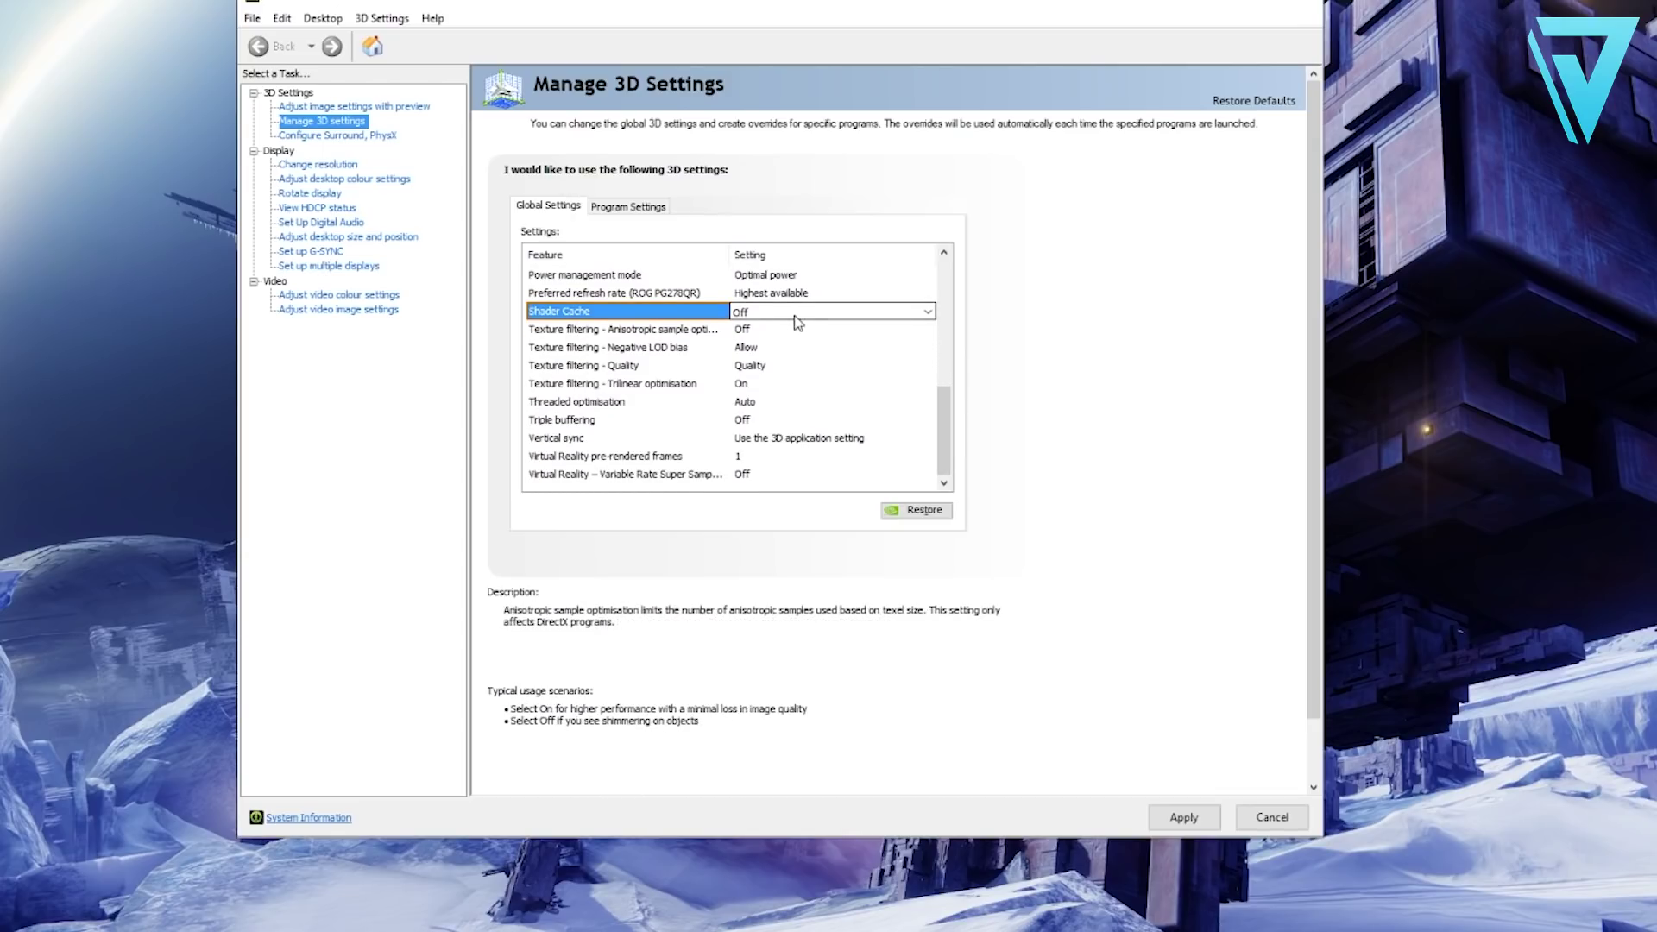
pyautogui.click(753, 367)
pyautogui.click(753, 368)
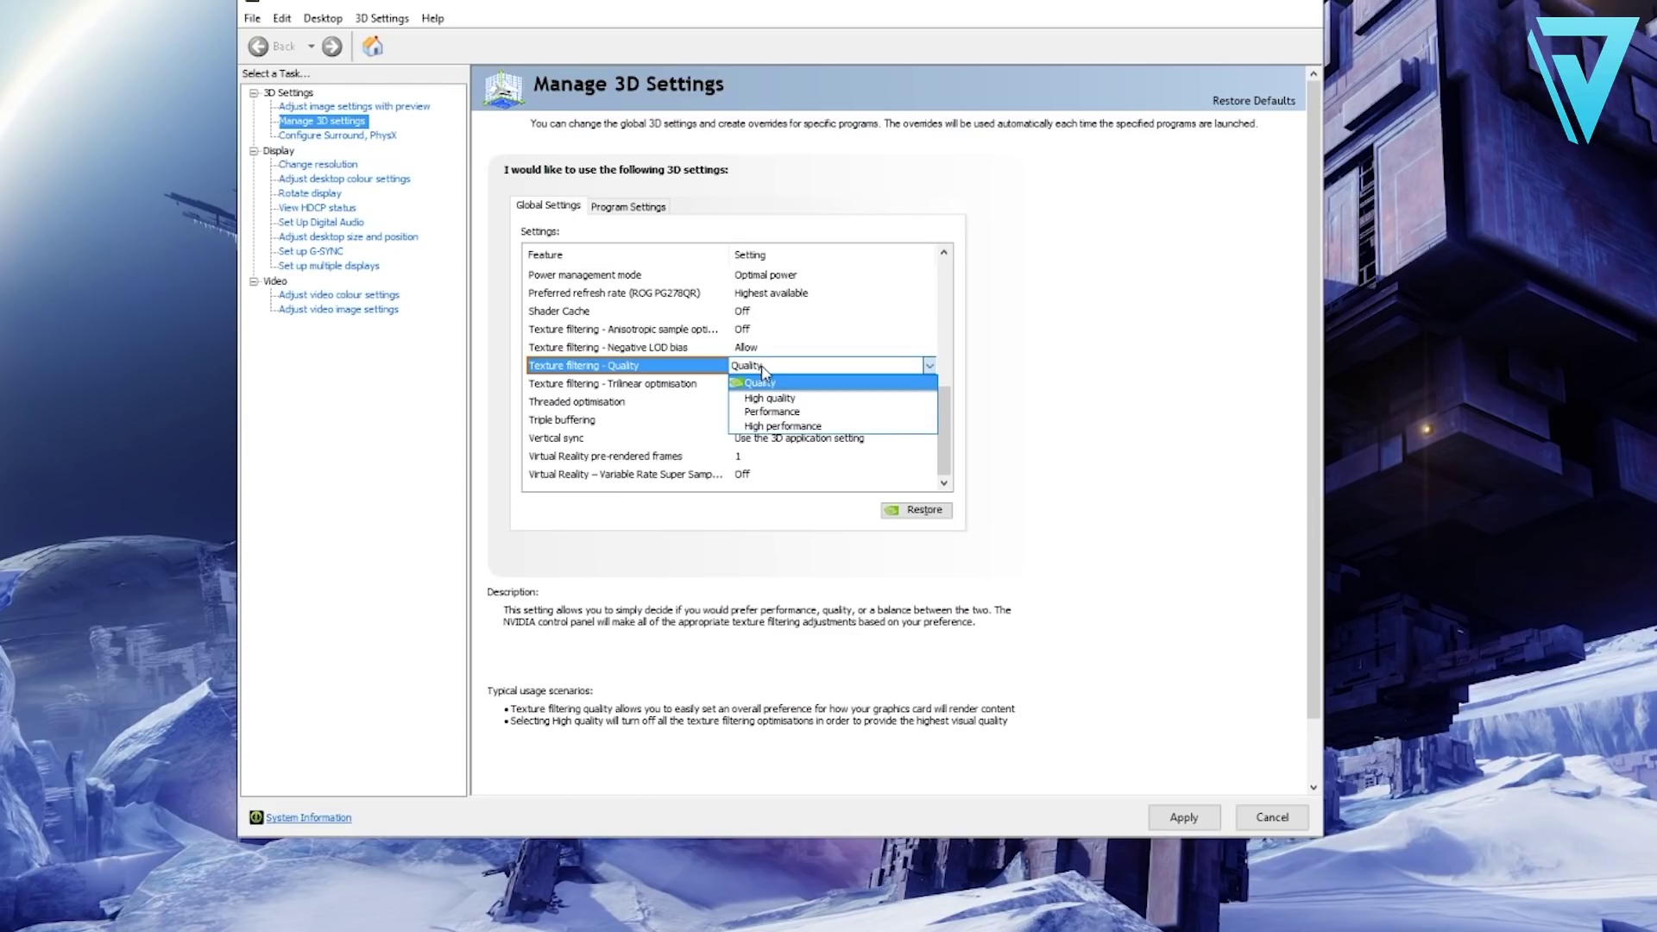
pyautogui.click(768, 370)
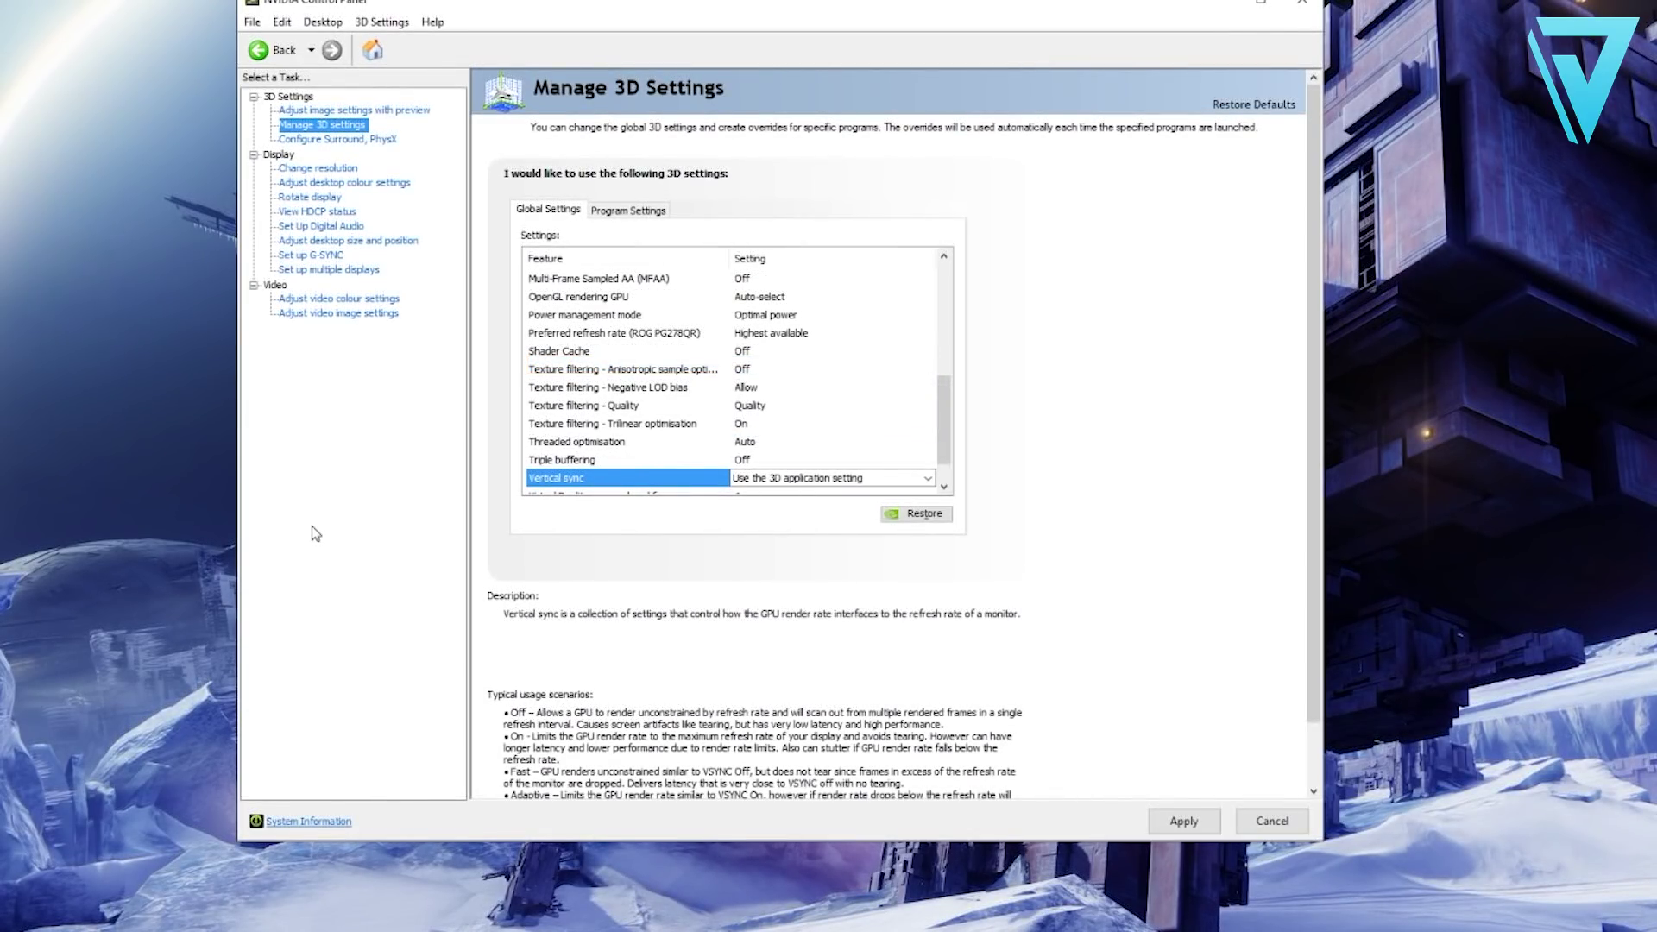
# Step: Set the G-SYNC monitor's refresh rate to 165Hz on the Change resolution page
pyautogui.click(325, 170)
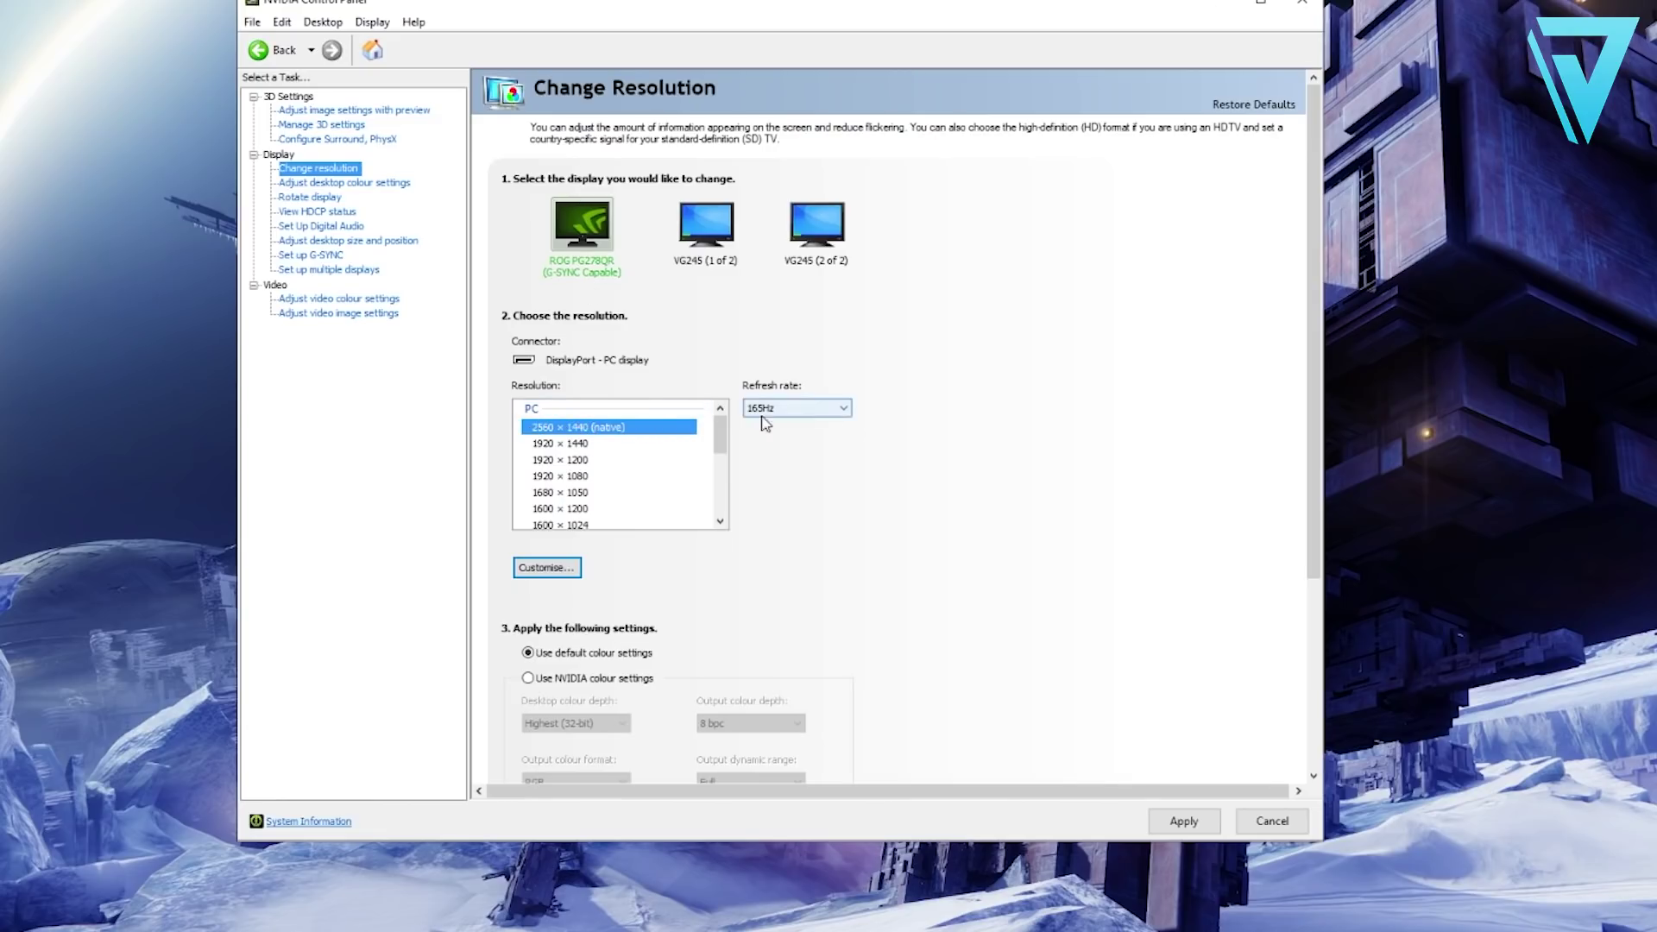
pyautogui.click(844, 409)
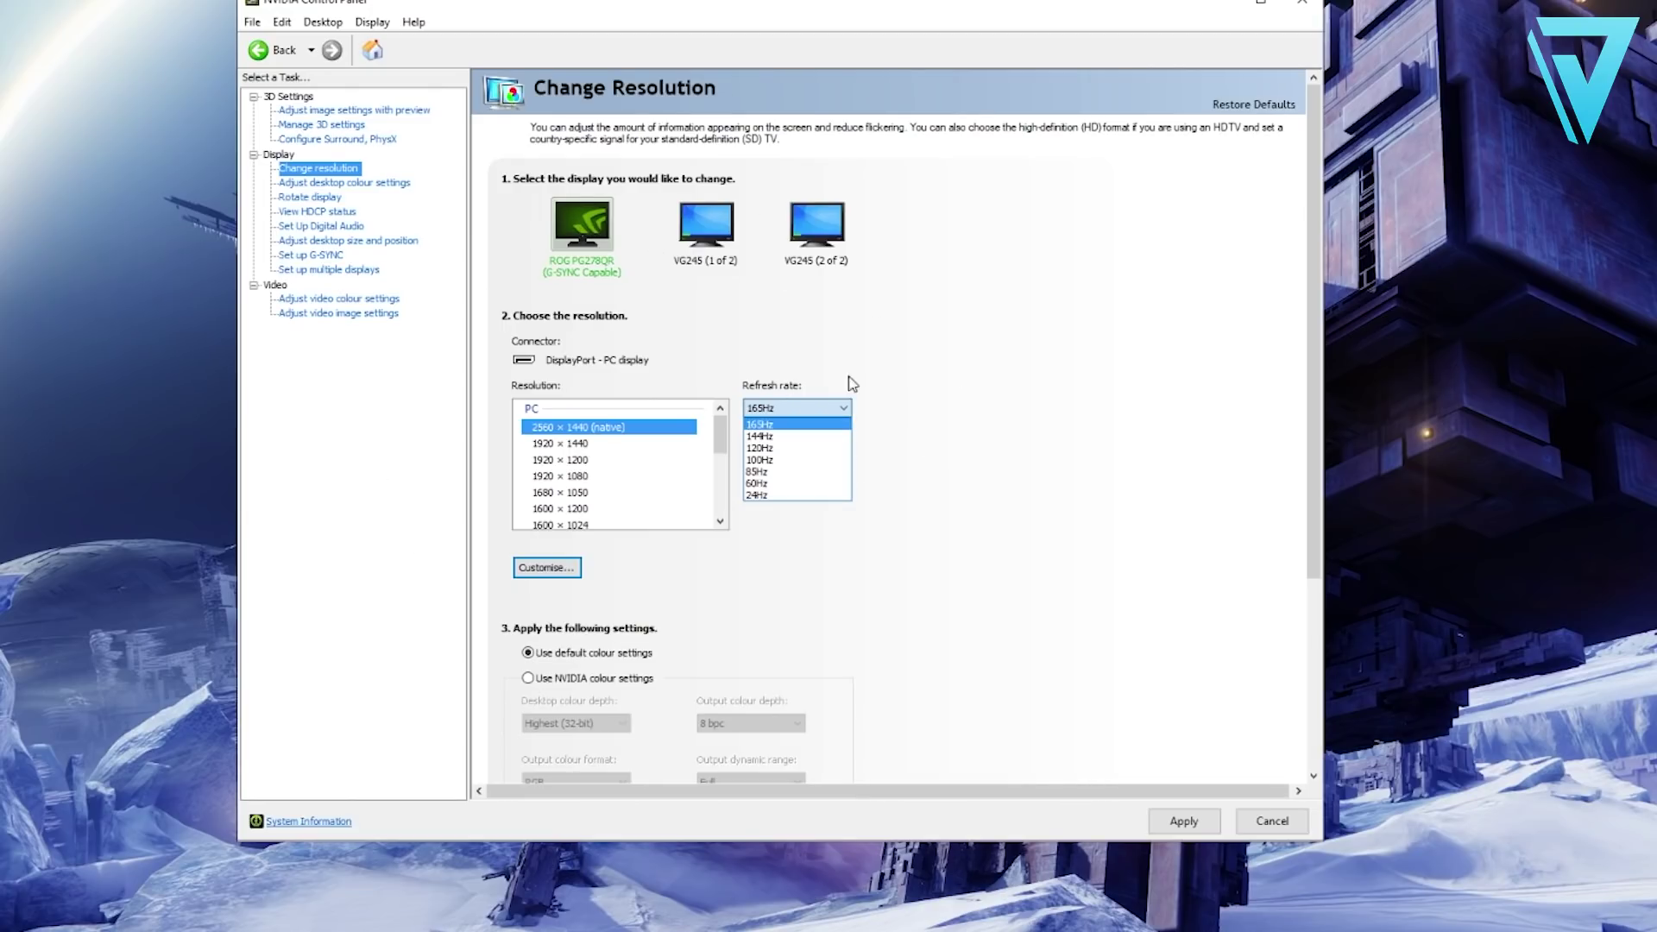
pyautogui.click(795, 483)
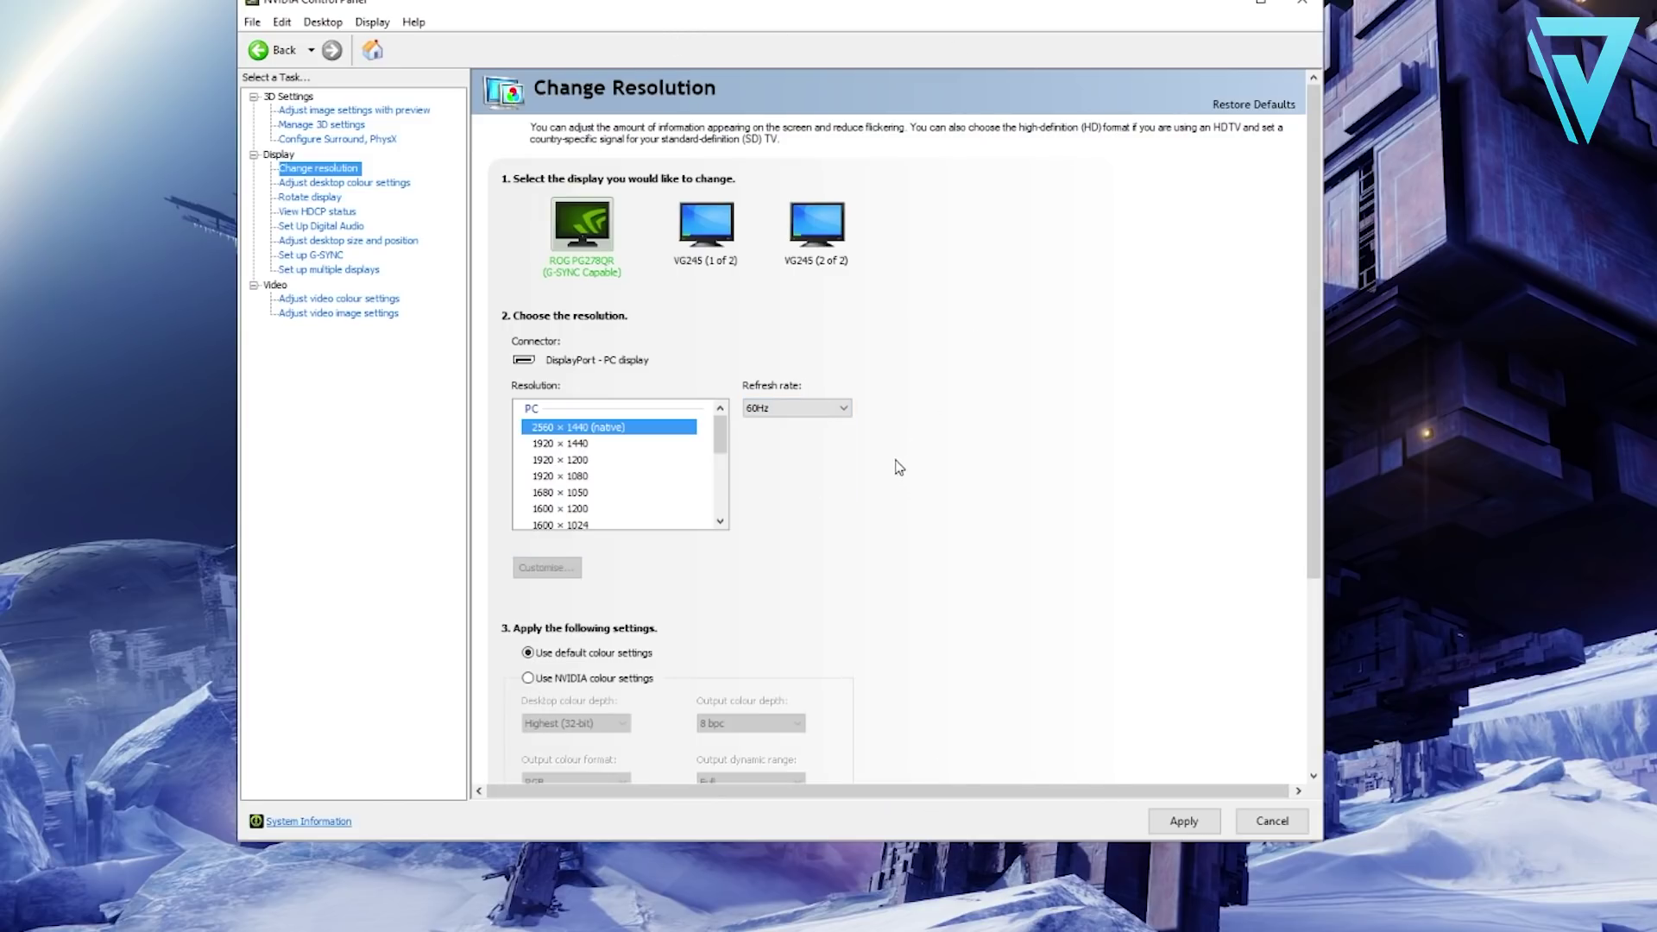
pyautogui.click(815, 409)
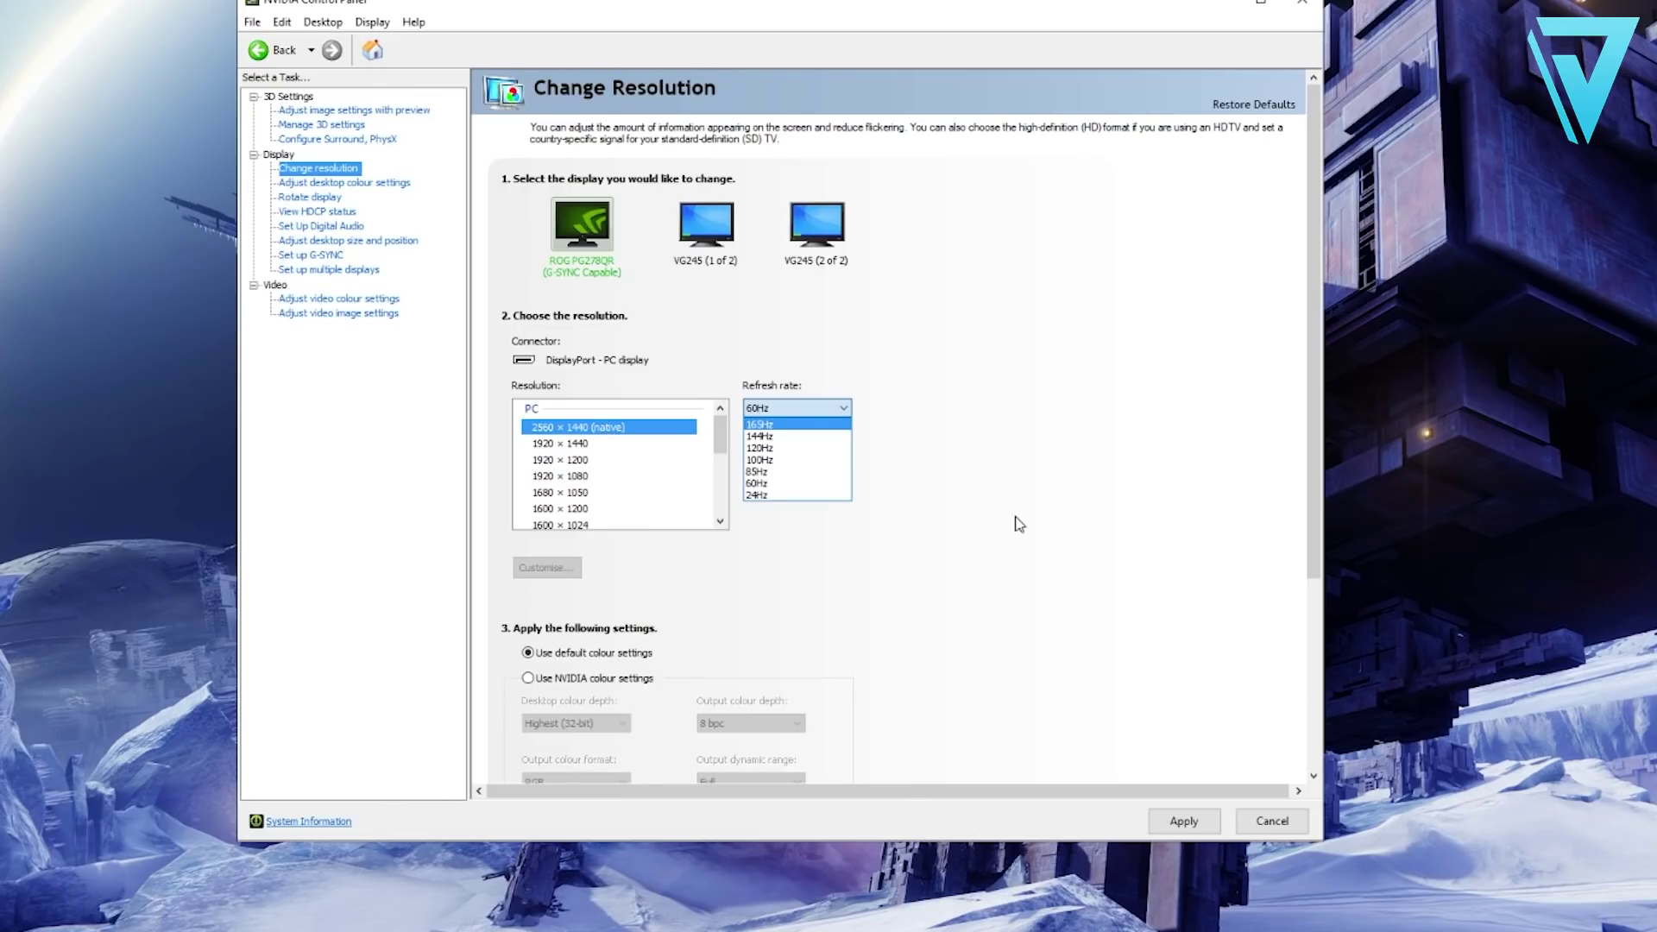
pyautogui.click(786, 425)
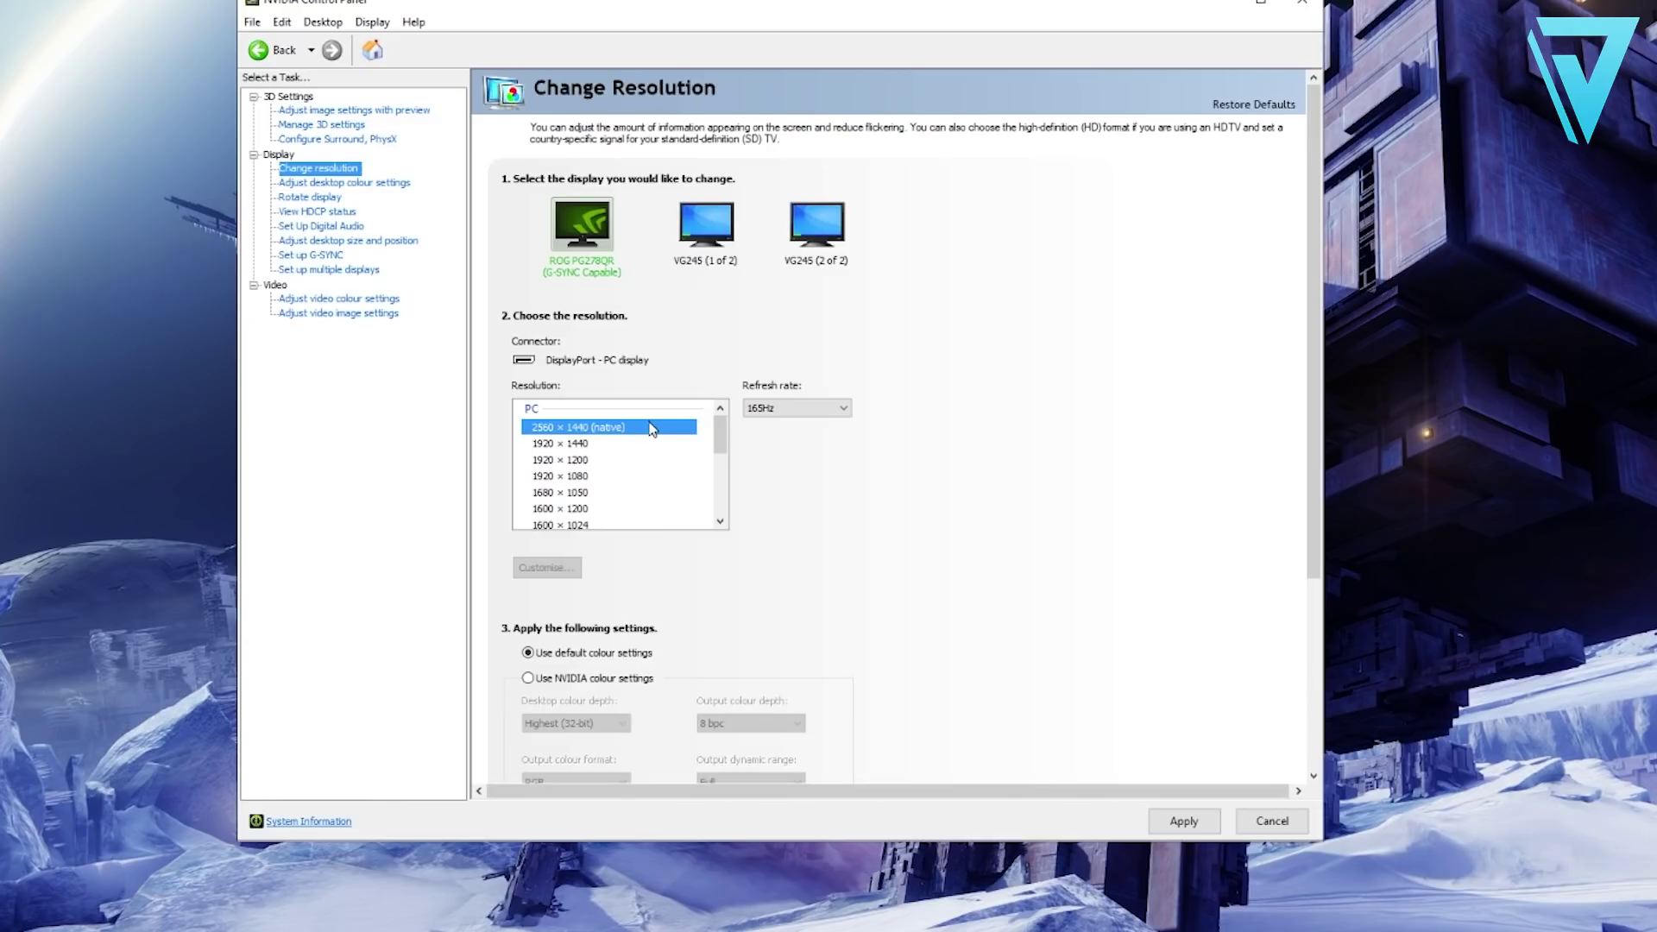
pyautogui.click(820, 409)
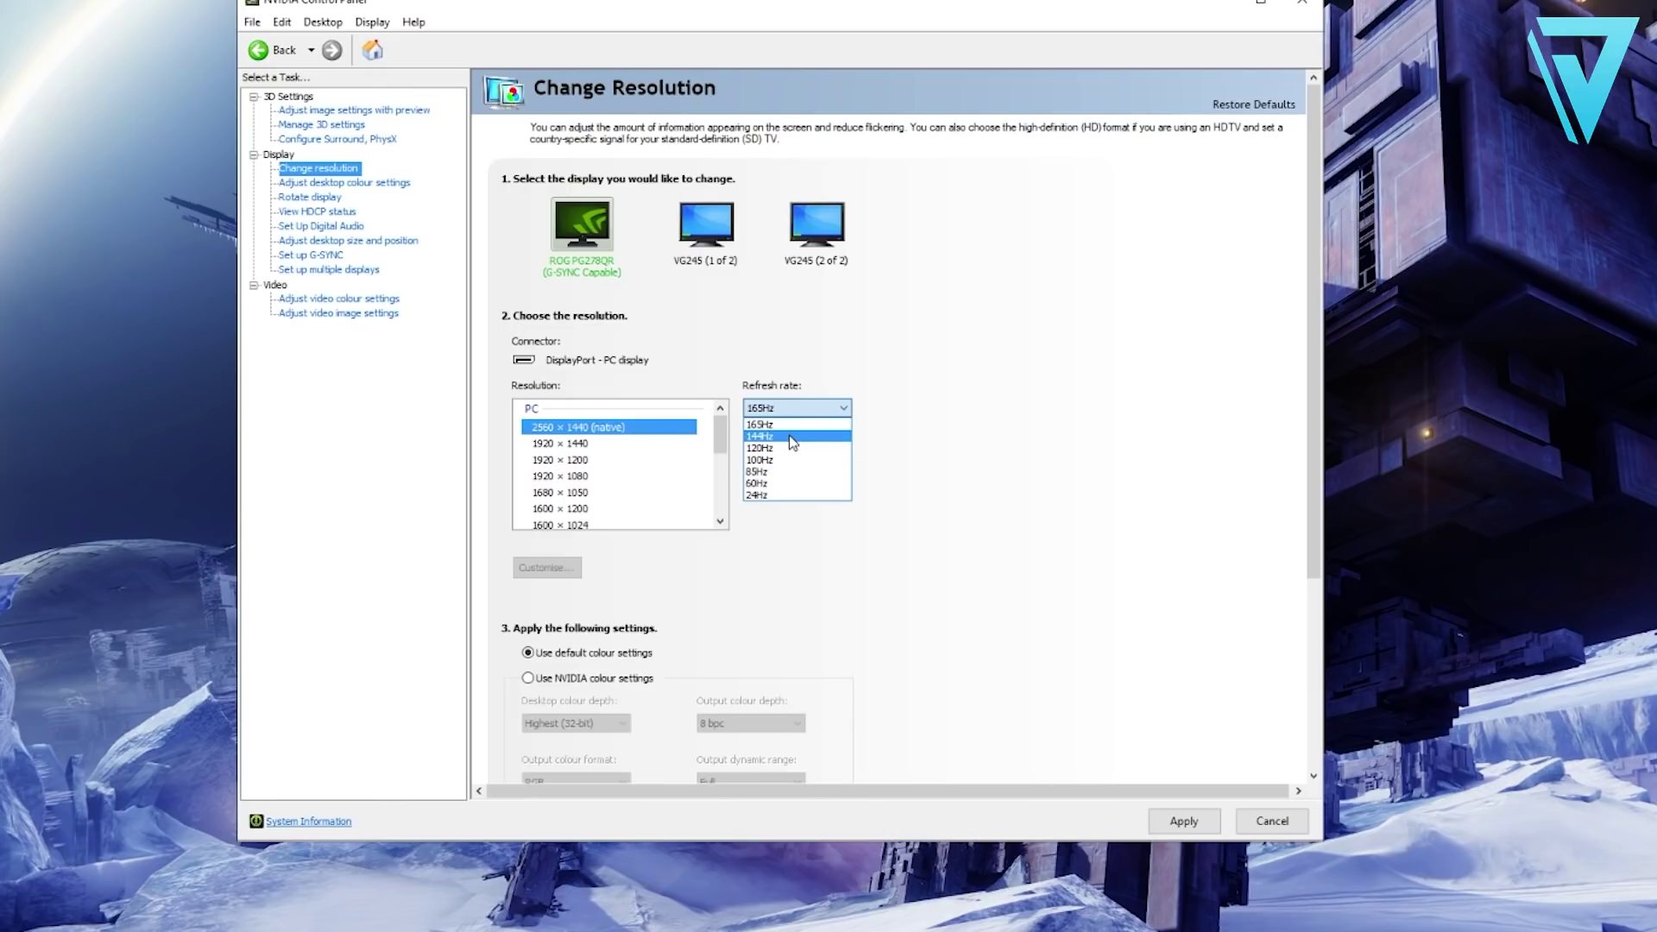
pyautogui.click(957, 447)
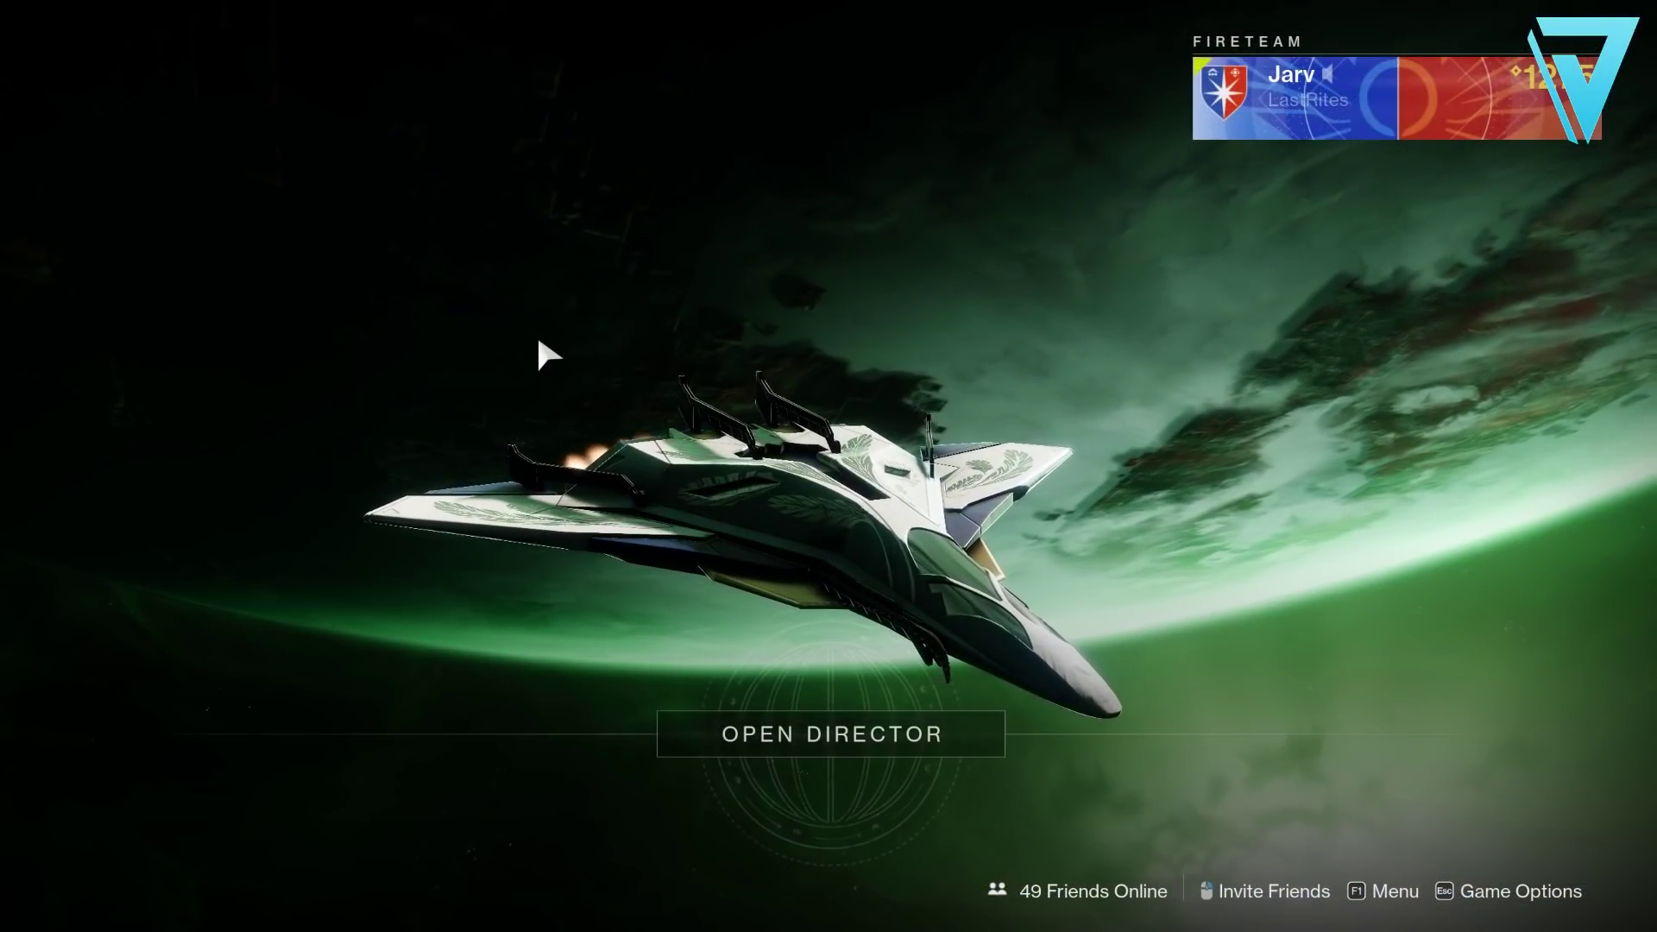
# Step: Open Destiny 2's Video settings from the F1 menu and scroll through the options
pyautogui.press('F1')
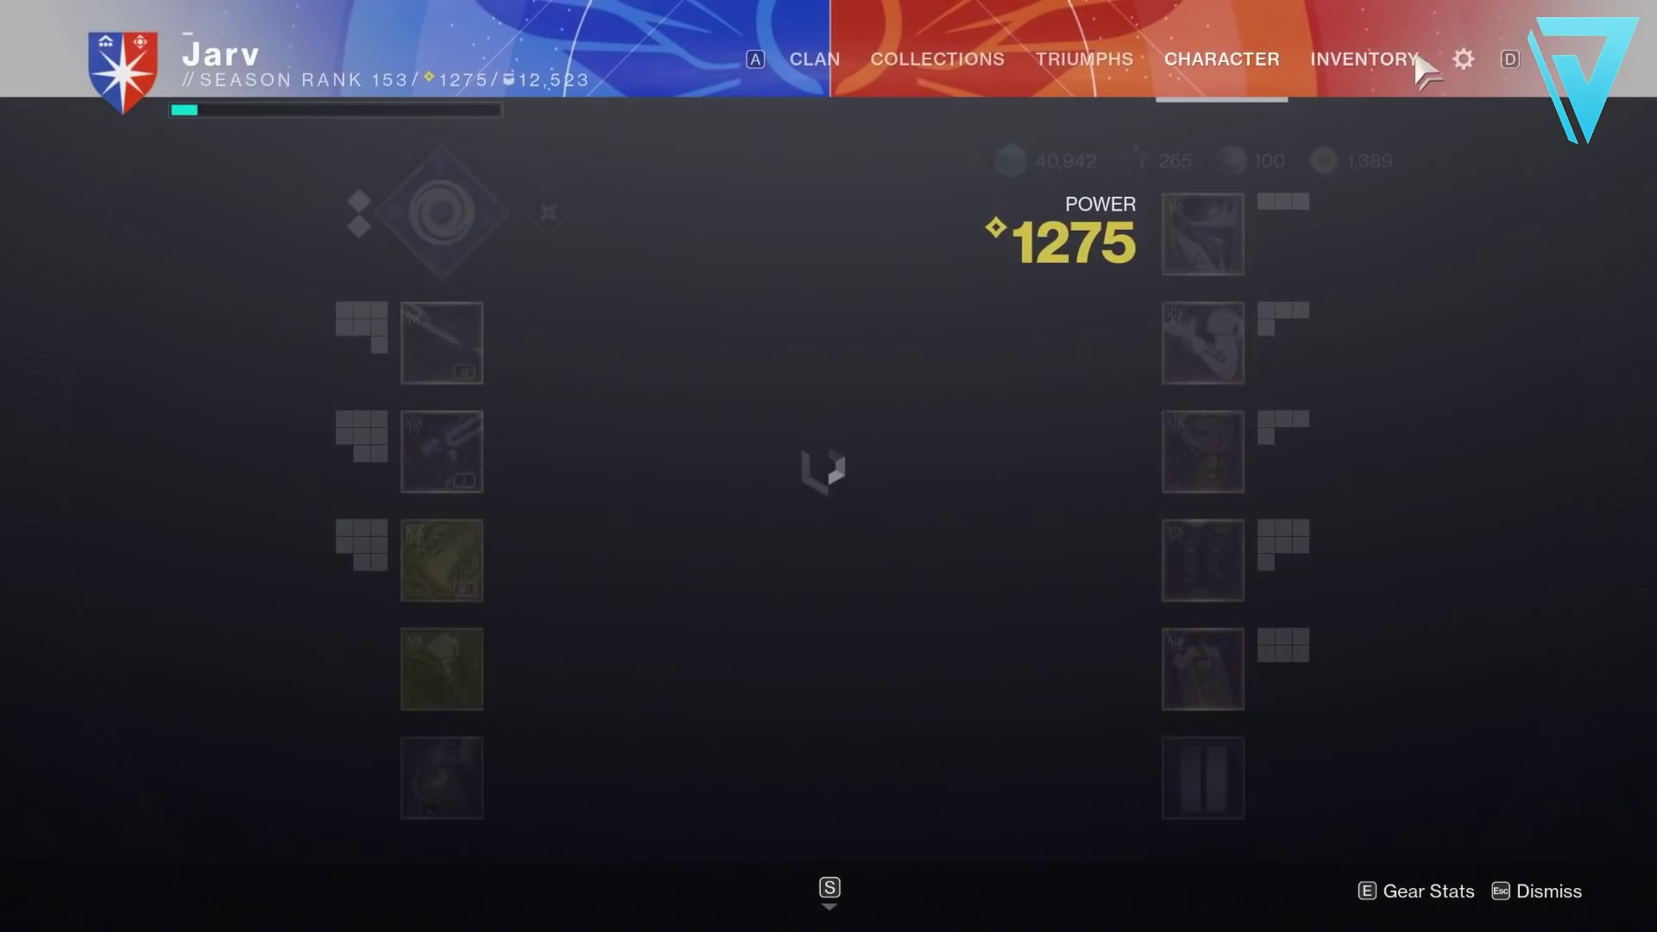
pyautogui.click(1463, 61)
pyautogui.click(277, 468)
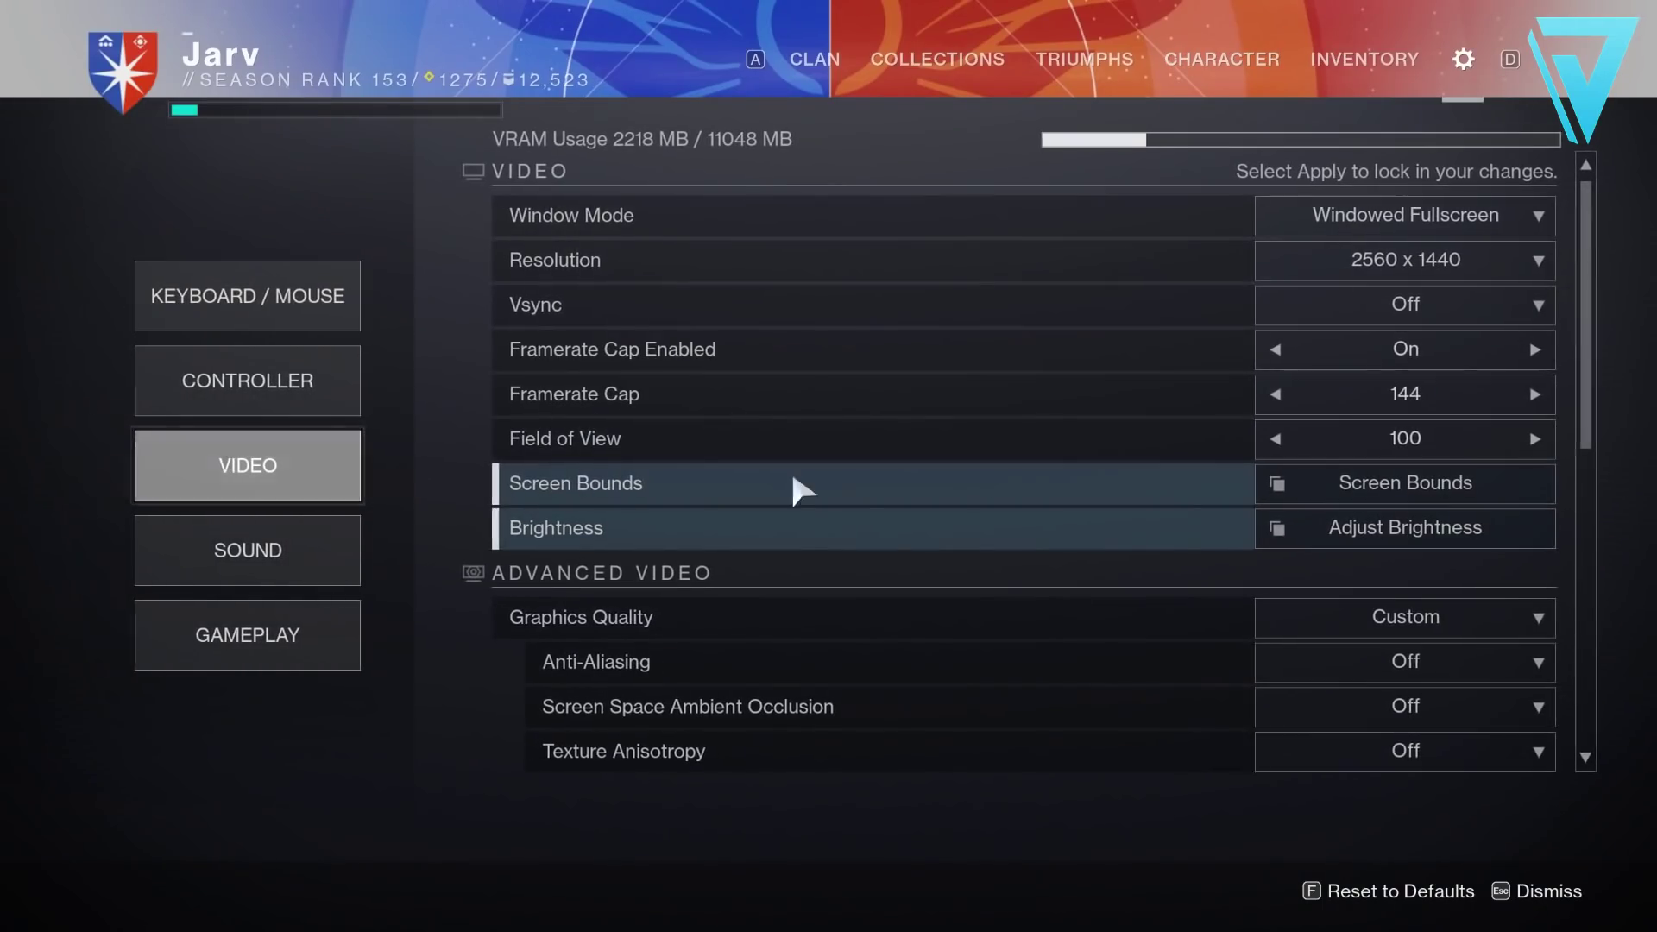
pyautogui.scroll(-10, 1590, 244)
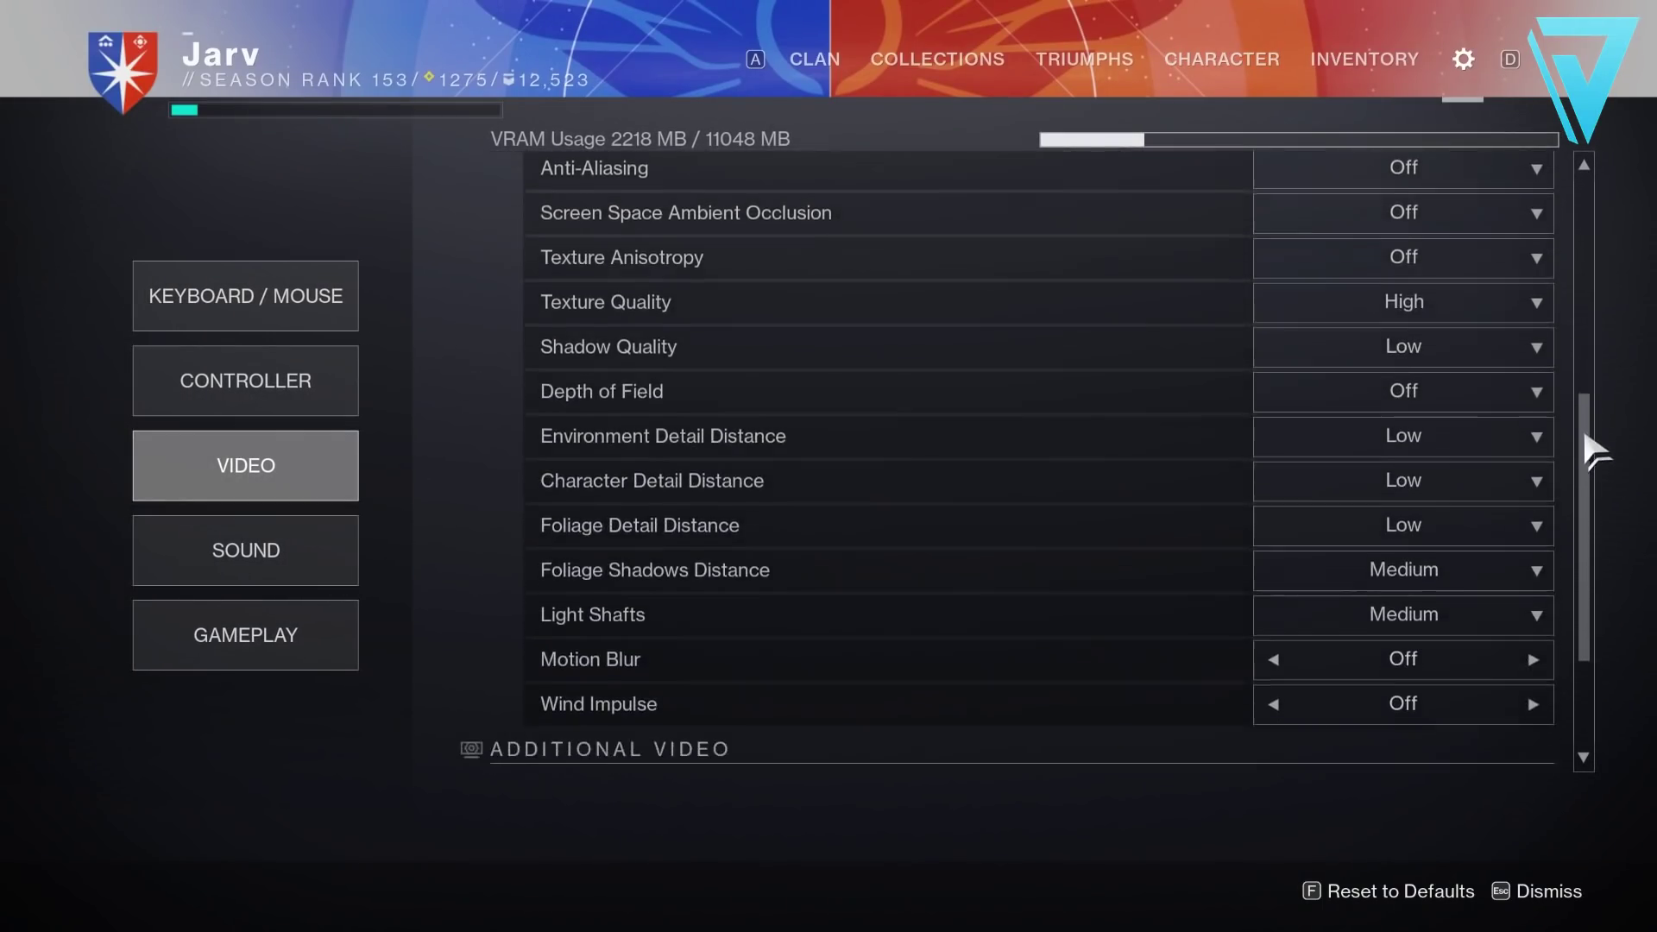
pyautogui.moveTo(1590, 555); pyautogui.dragTo(1586, 231)
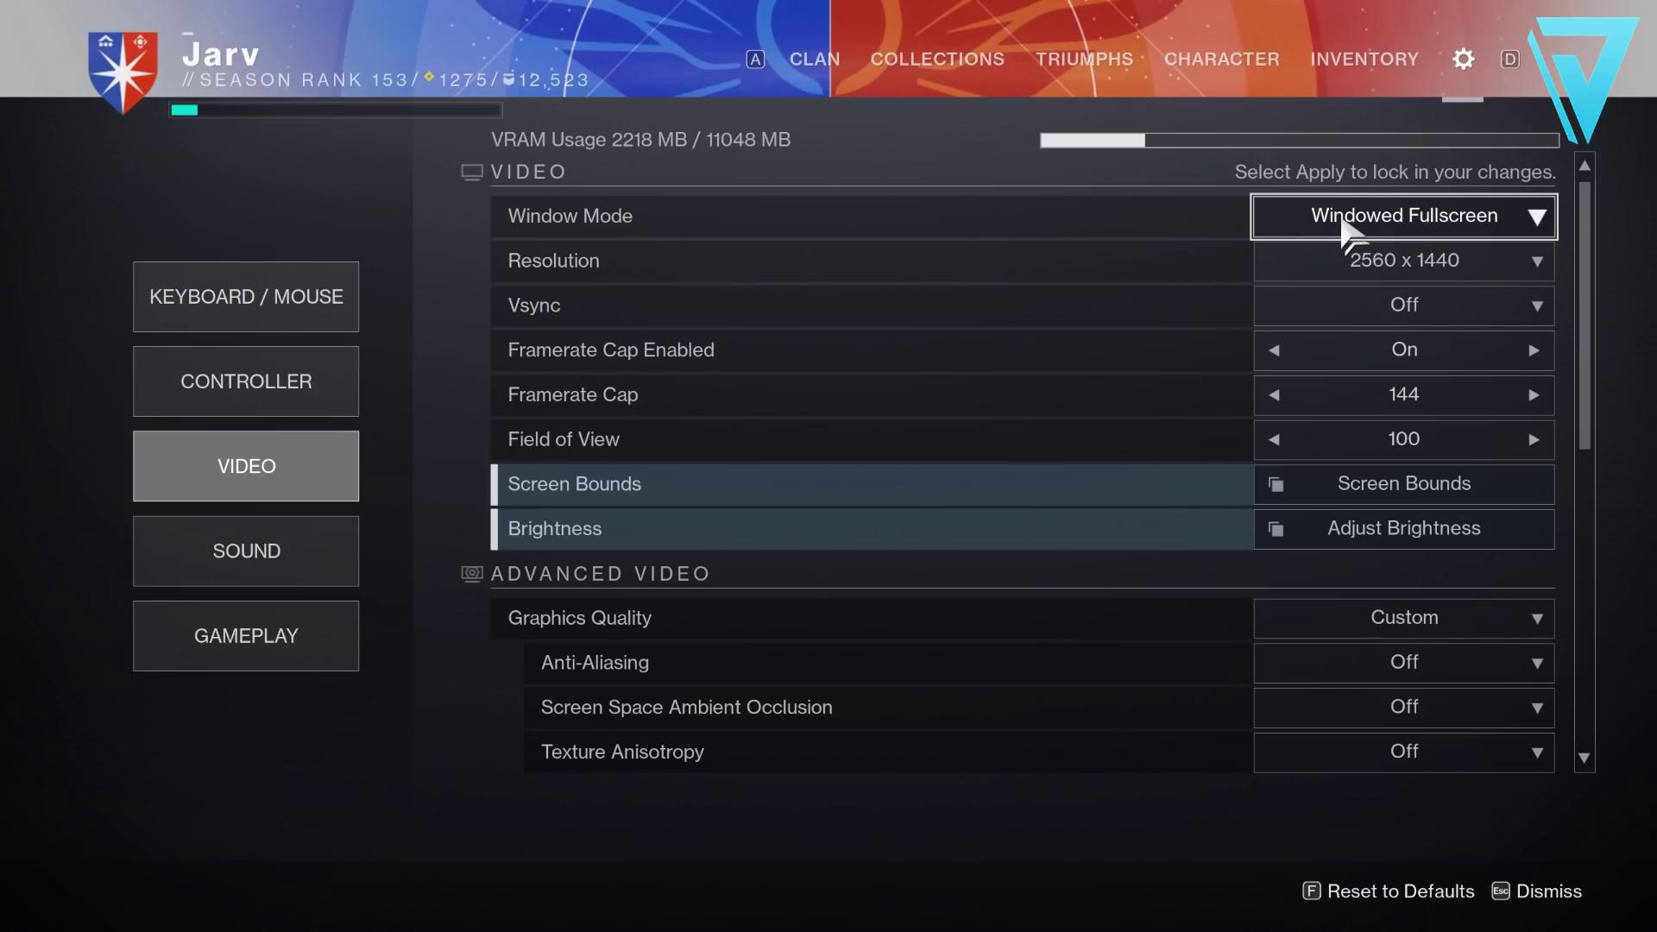
pyautogui.click(1343, 226)
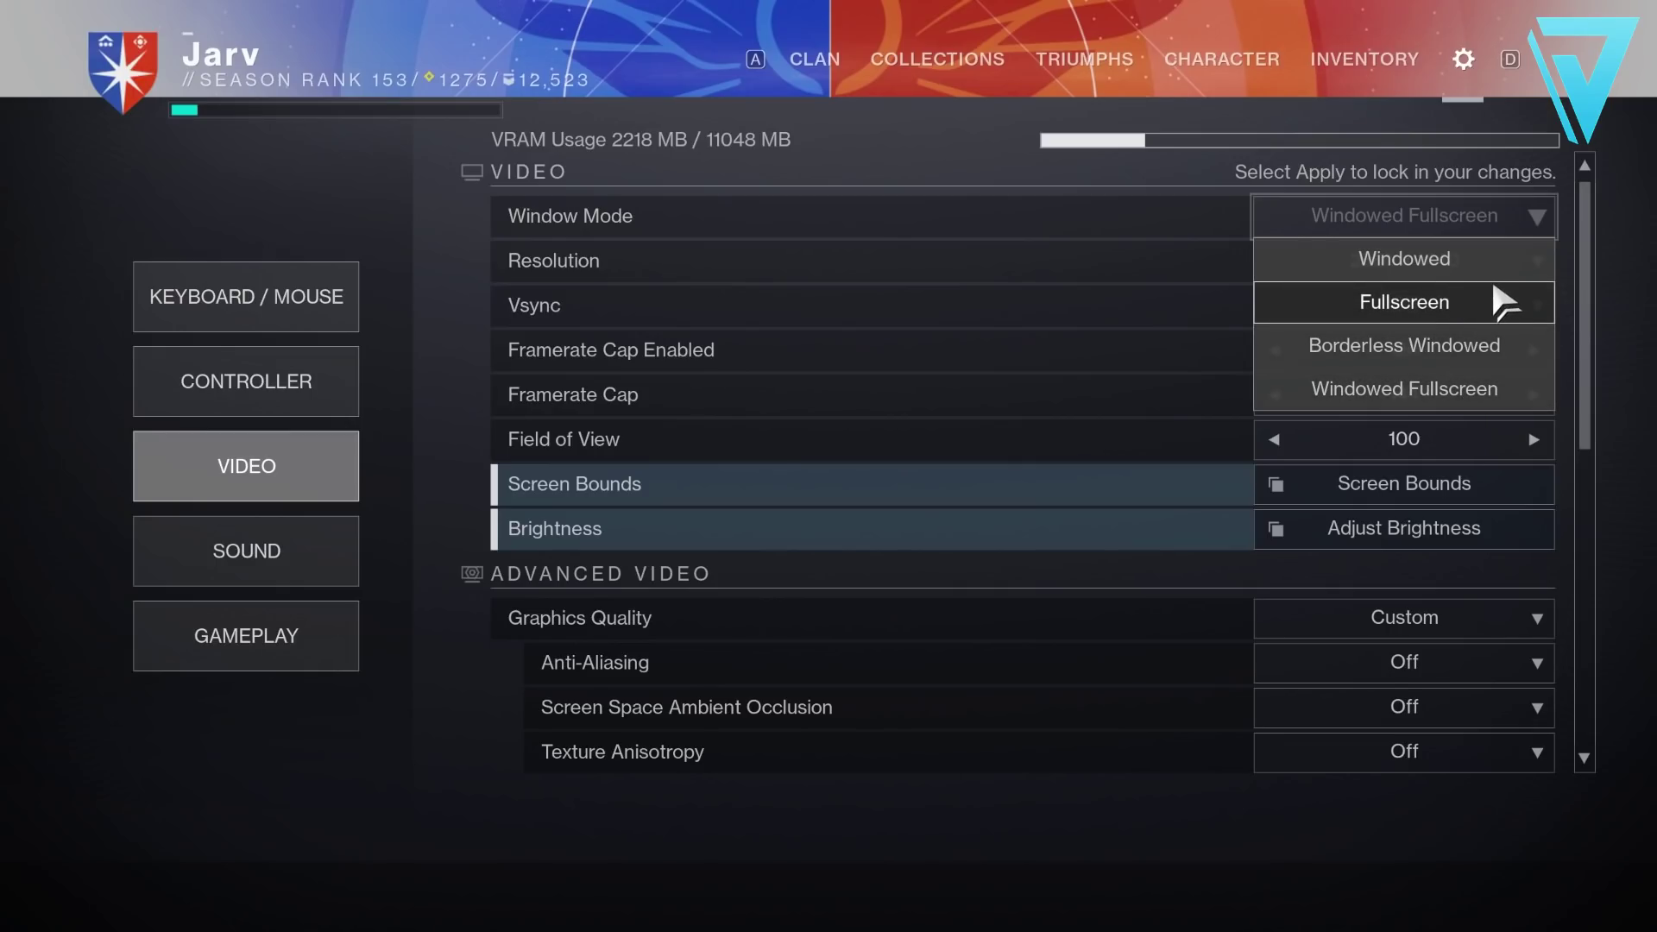
pyautogui.click(1626, 246)
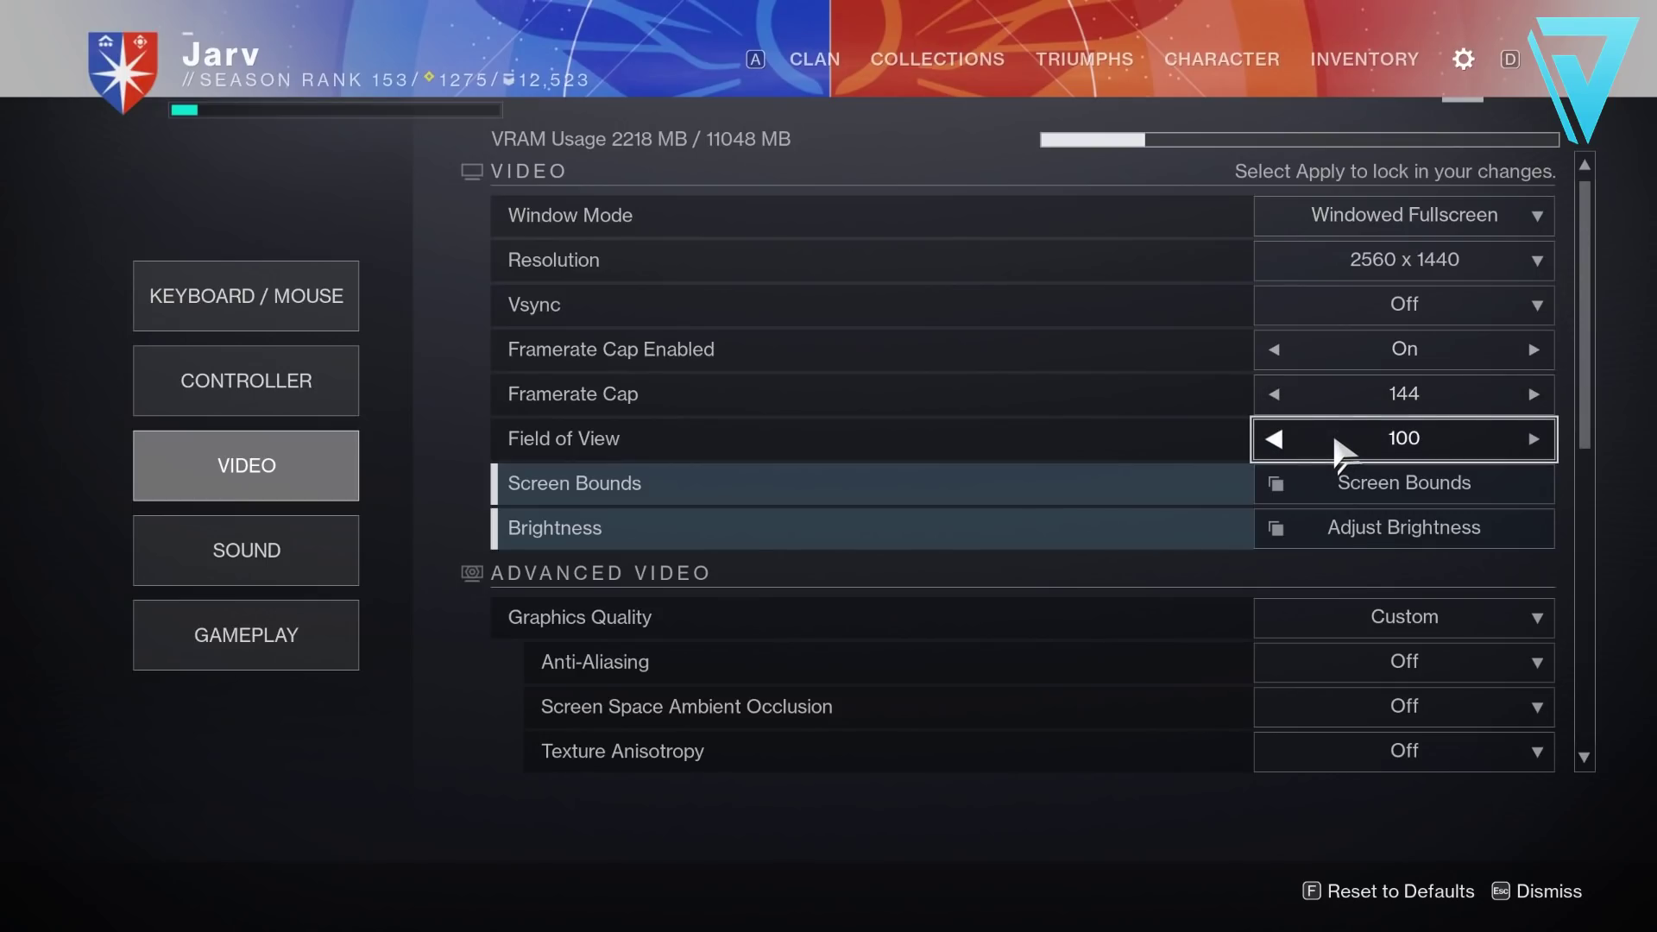
pyautogui.click(1533, 439)
pyautogui.click(1533, 438)
pyautogui.click(1533, 438)
pyautogui.click(1533, 438)
pyautogui.click(1533, 438)
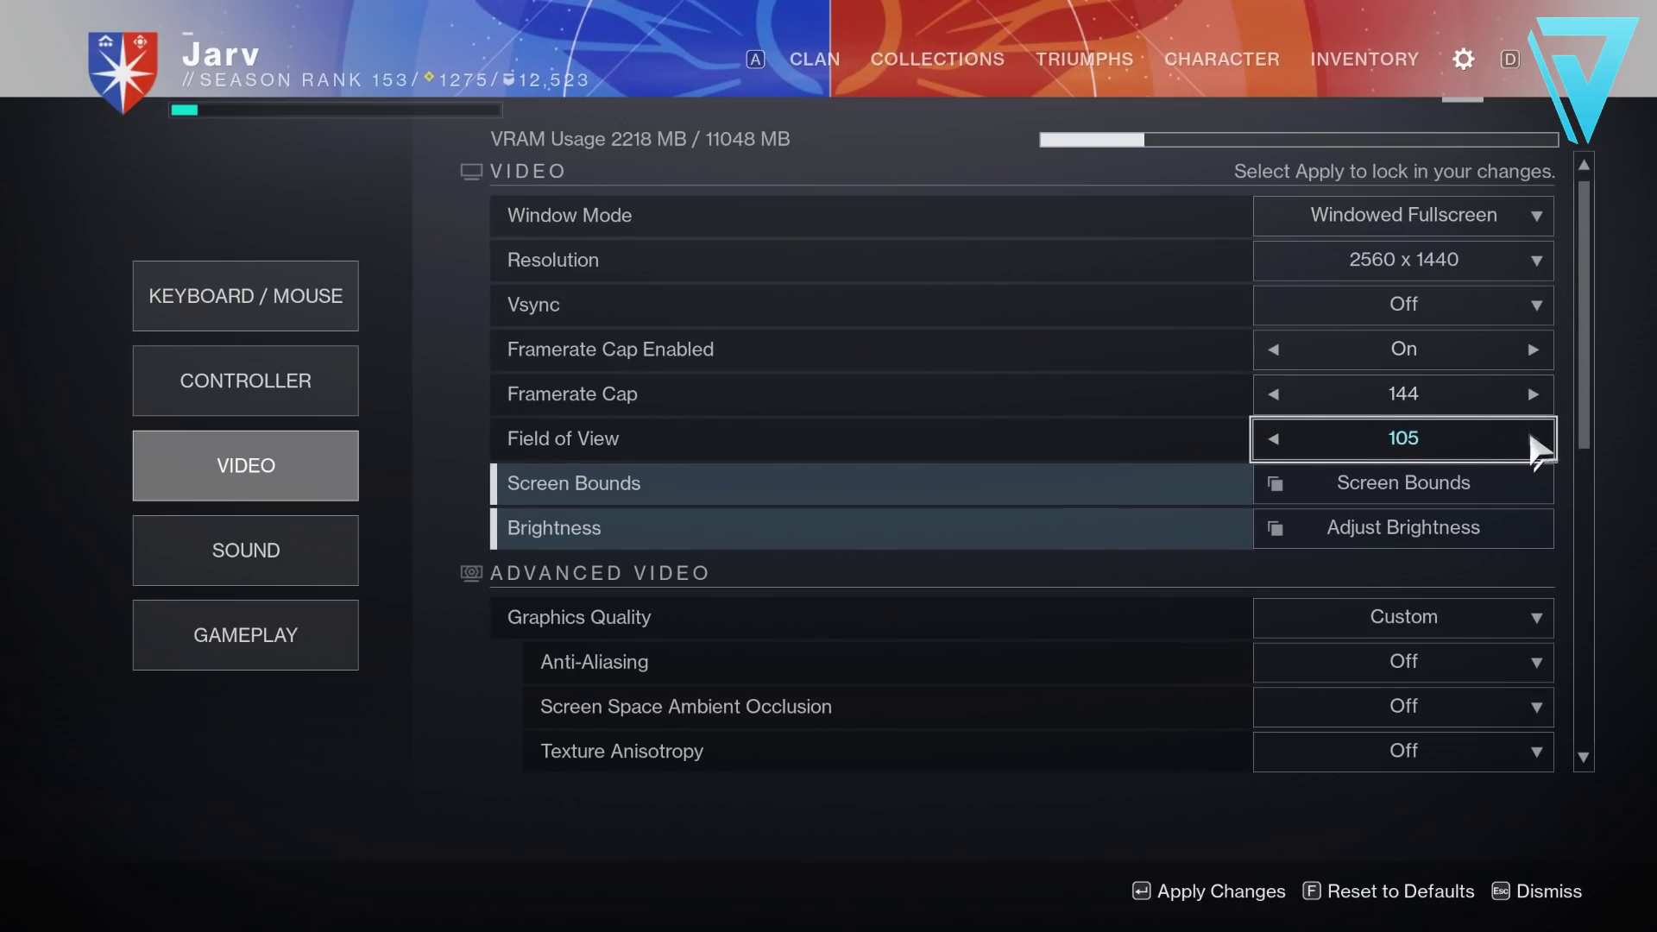
pyautogui.click(1277, 438)
pyautogui.click(1277, 438)
pyautogui.click(1277, 439)
pyautogui.click(1277, 438)
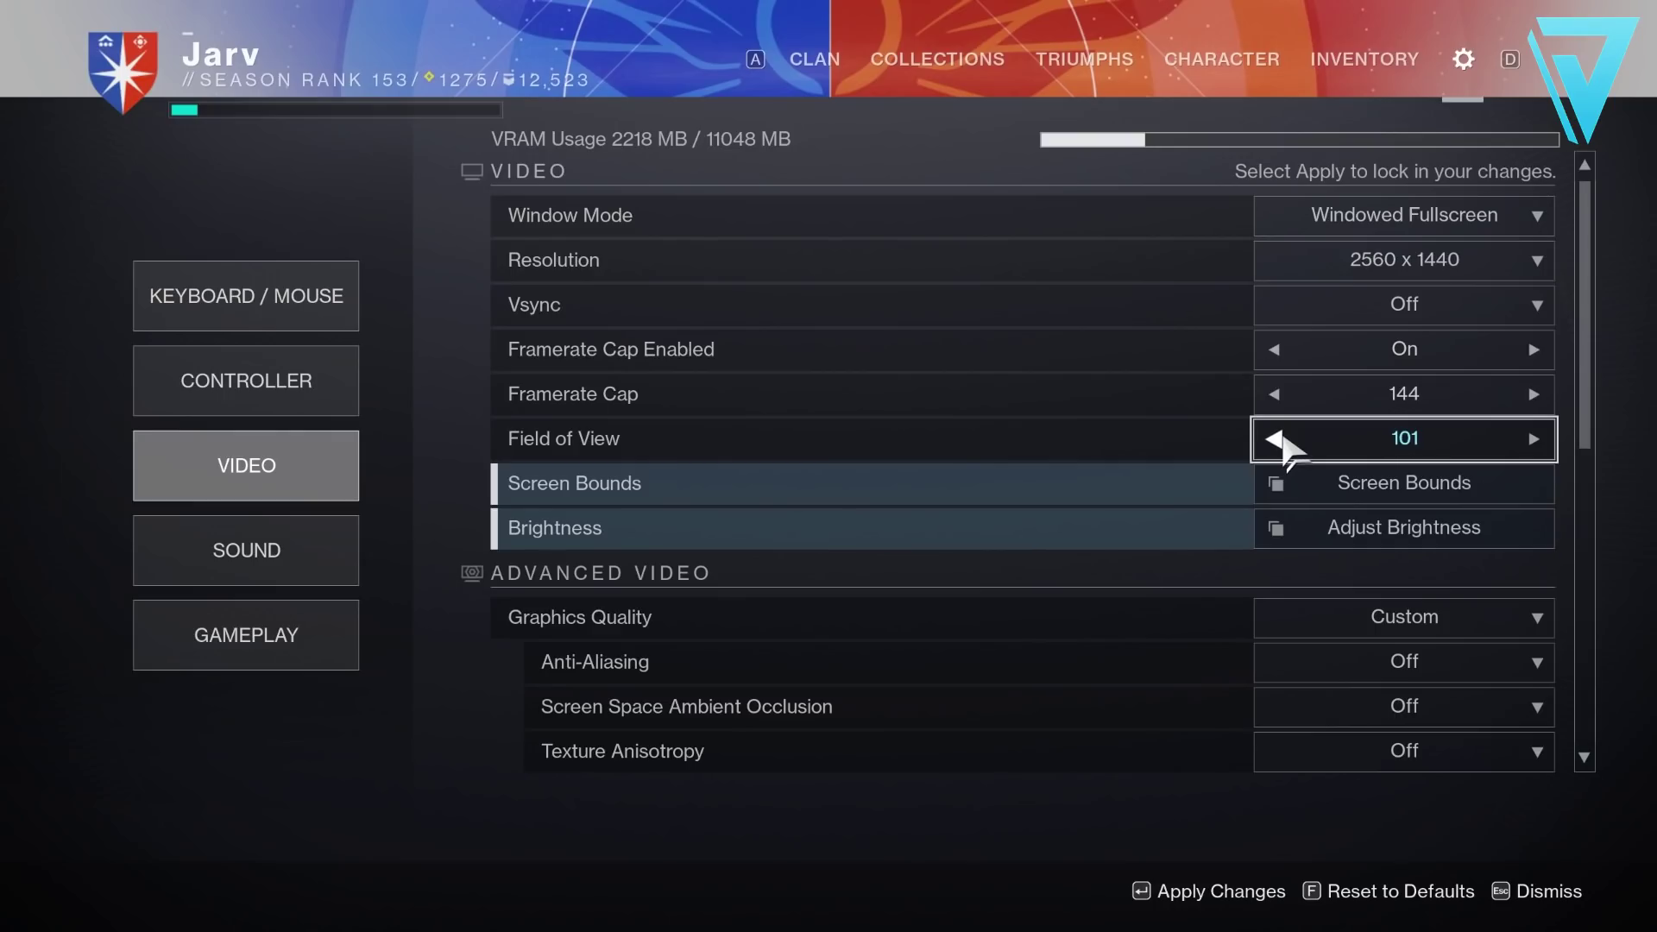
pyautogui.click(1276, 439)
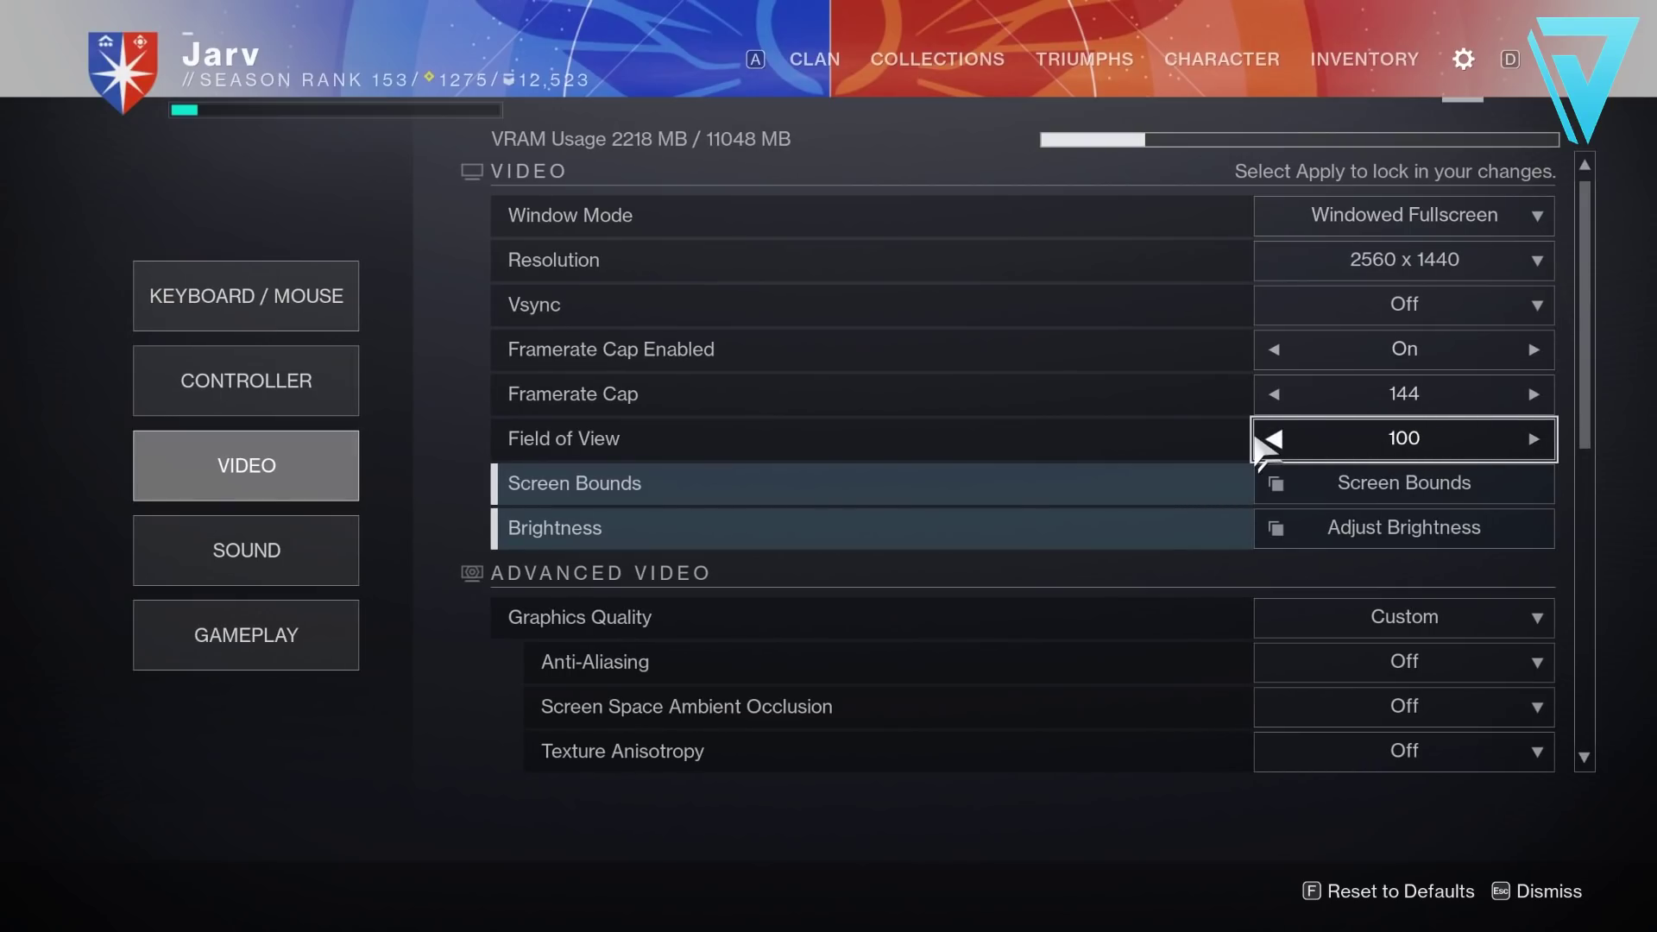
pyautogui.moveTo(1578, 337); pyautogui.dragTo(1586, 658)
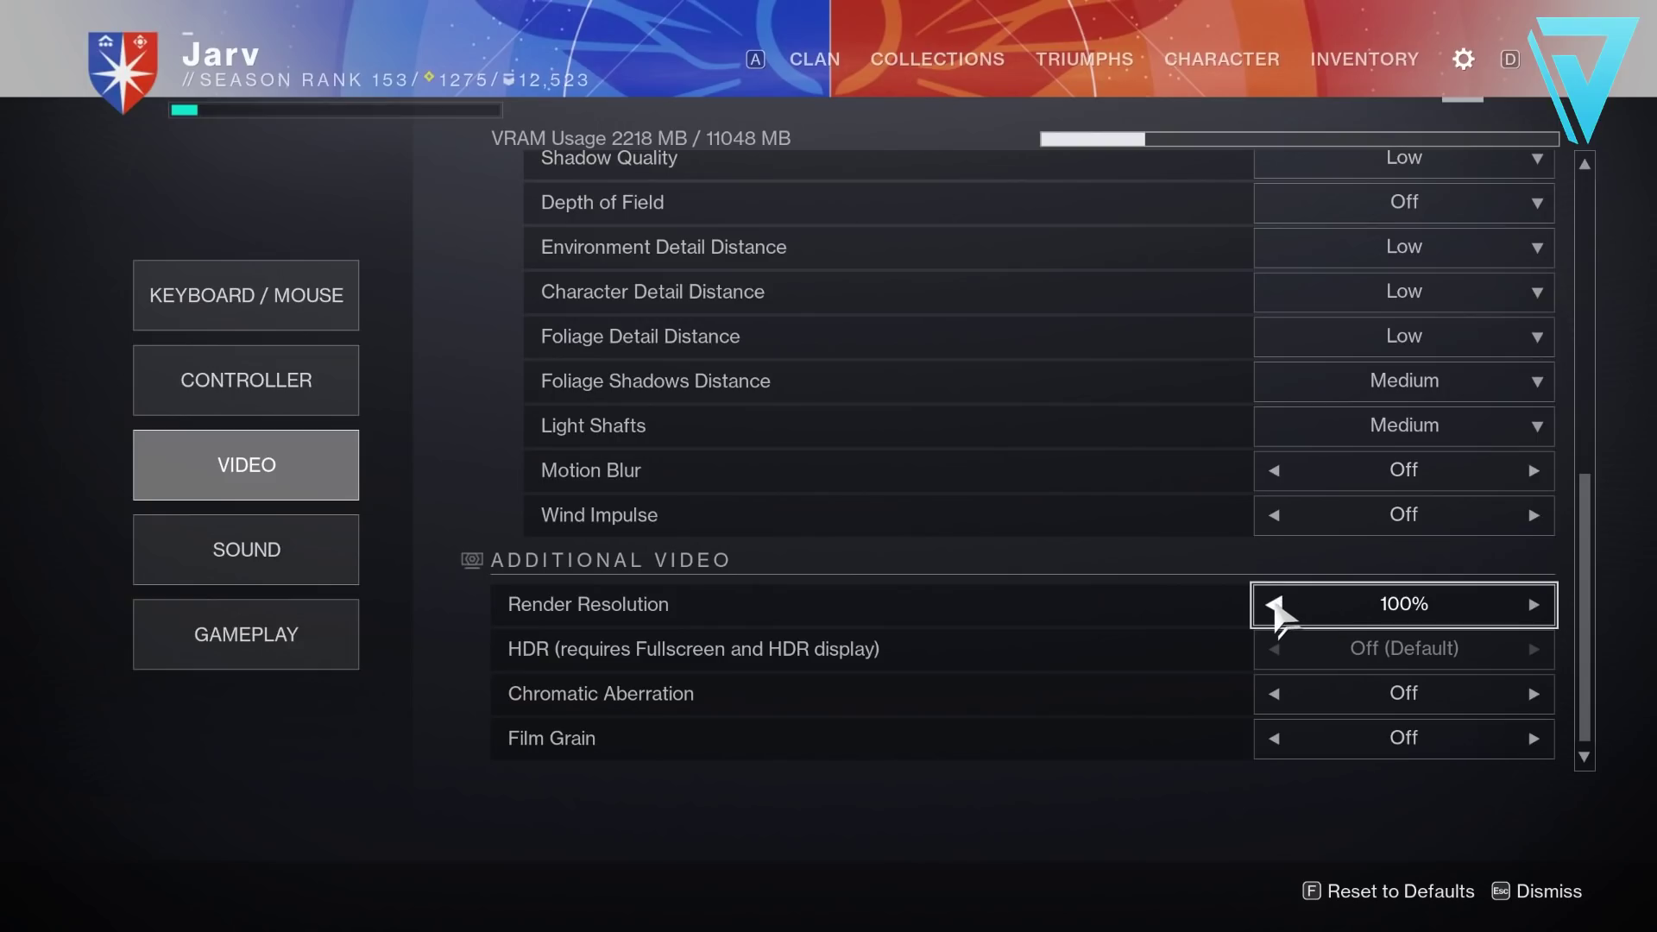
pyautogui.click(1275, 605)
pyautogui.click(1275, 605)
pyautogui.click(1274, 604)
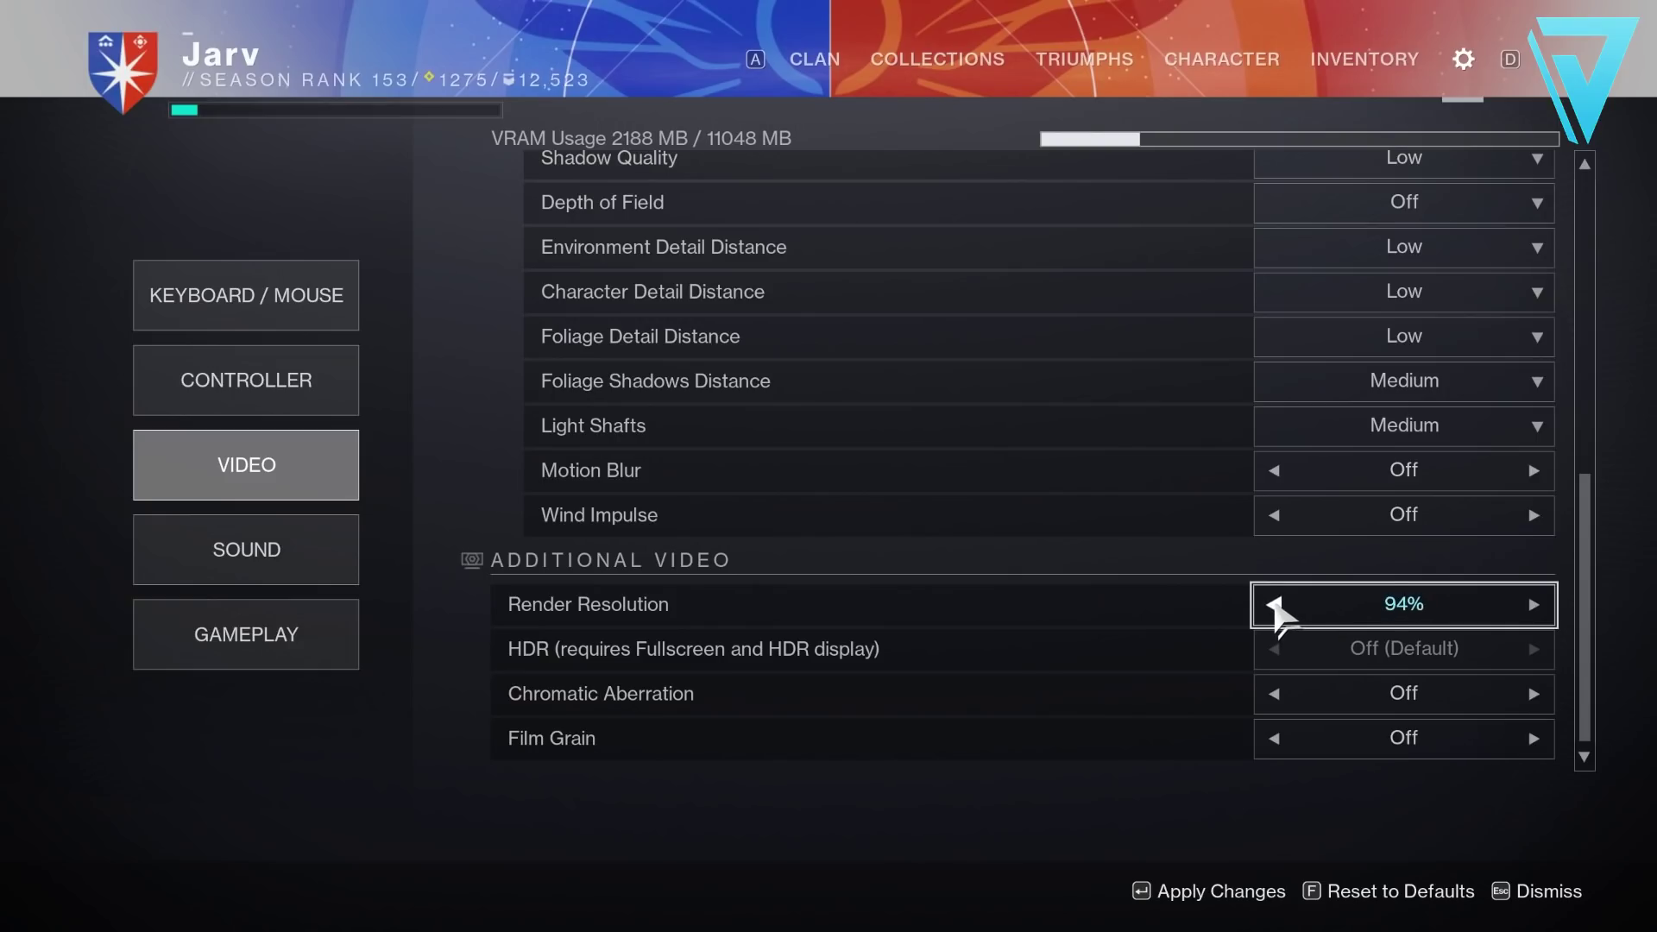
pyautogui.click(1274, 604)
pyautogui.click(1274, 605)
pyautogui.click(1274, 605)
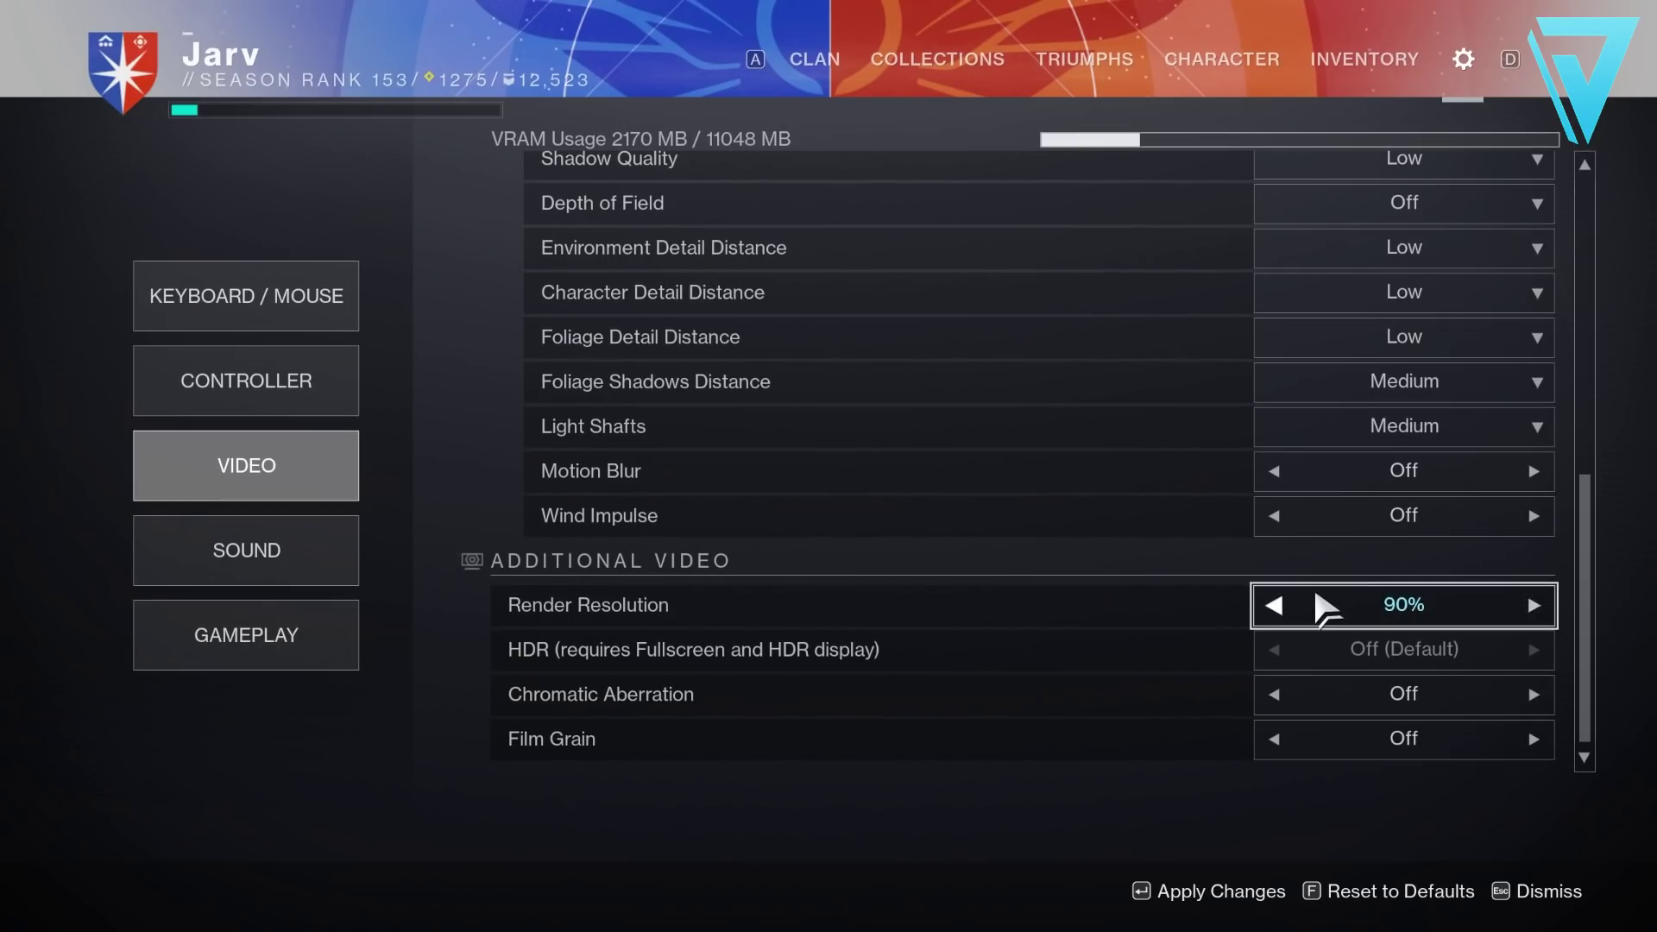
pyautogui.click(1533, 605)
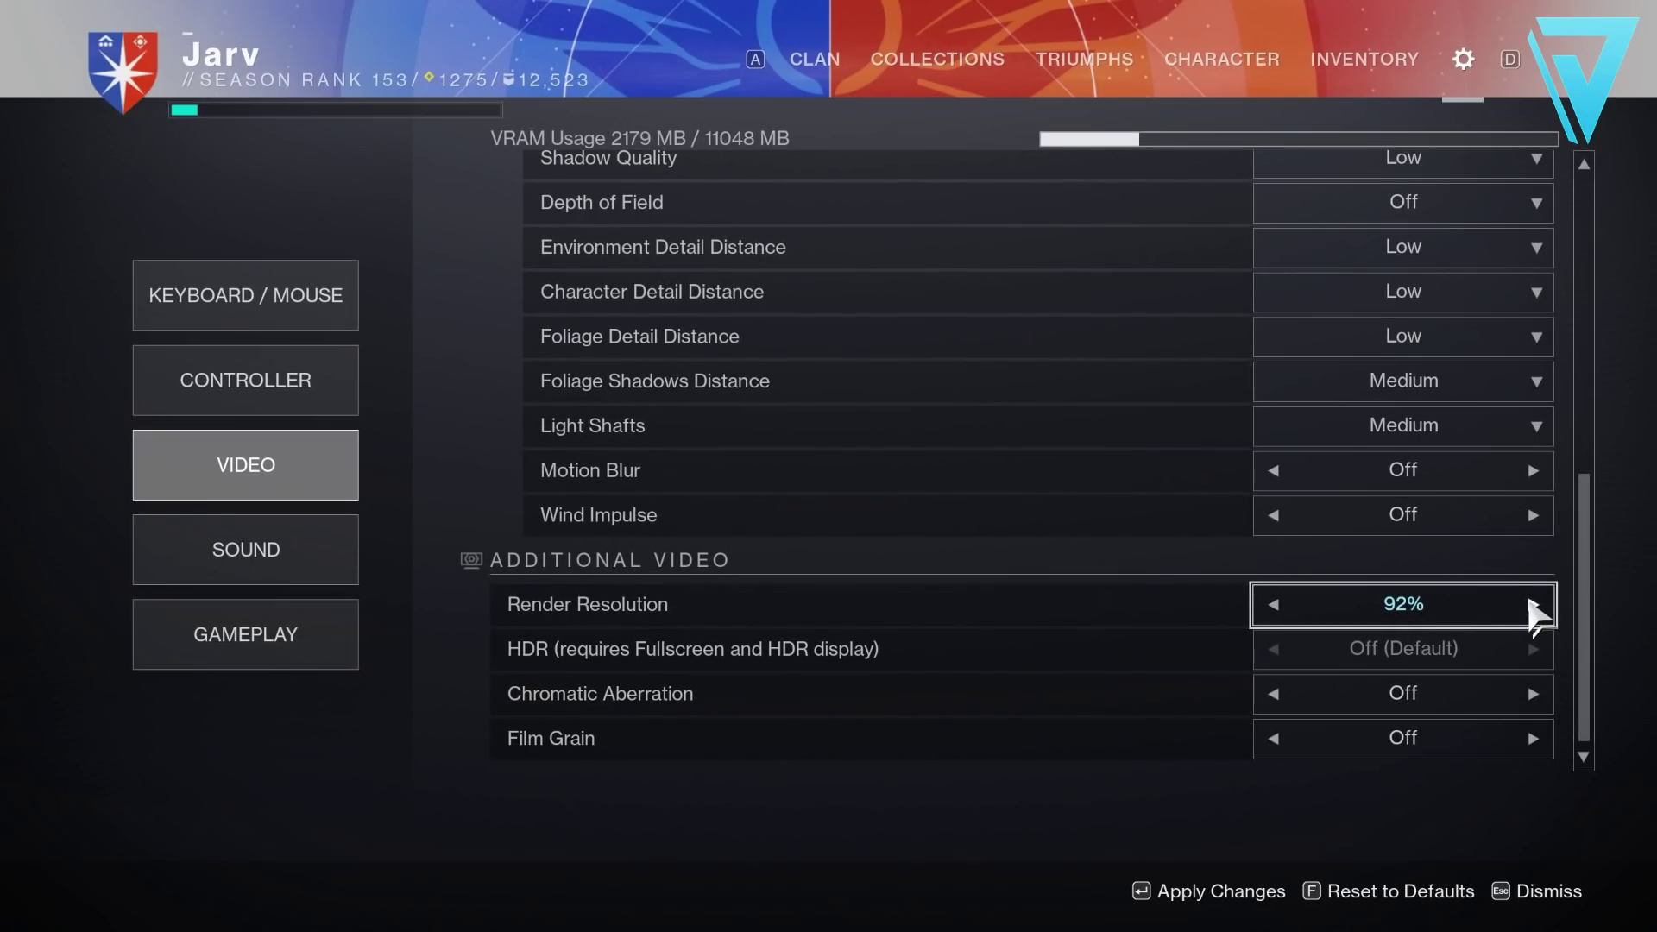
pyautogui.click(1533, 605)
pyautogui.click(1533, 604)
pyautogui.click(1533, 604)
pyautogui.click(1533, 604)
pyautogui.click(1532, 604)
pyautogui.click(1532, 604)
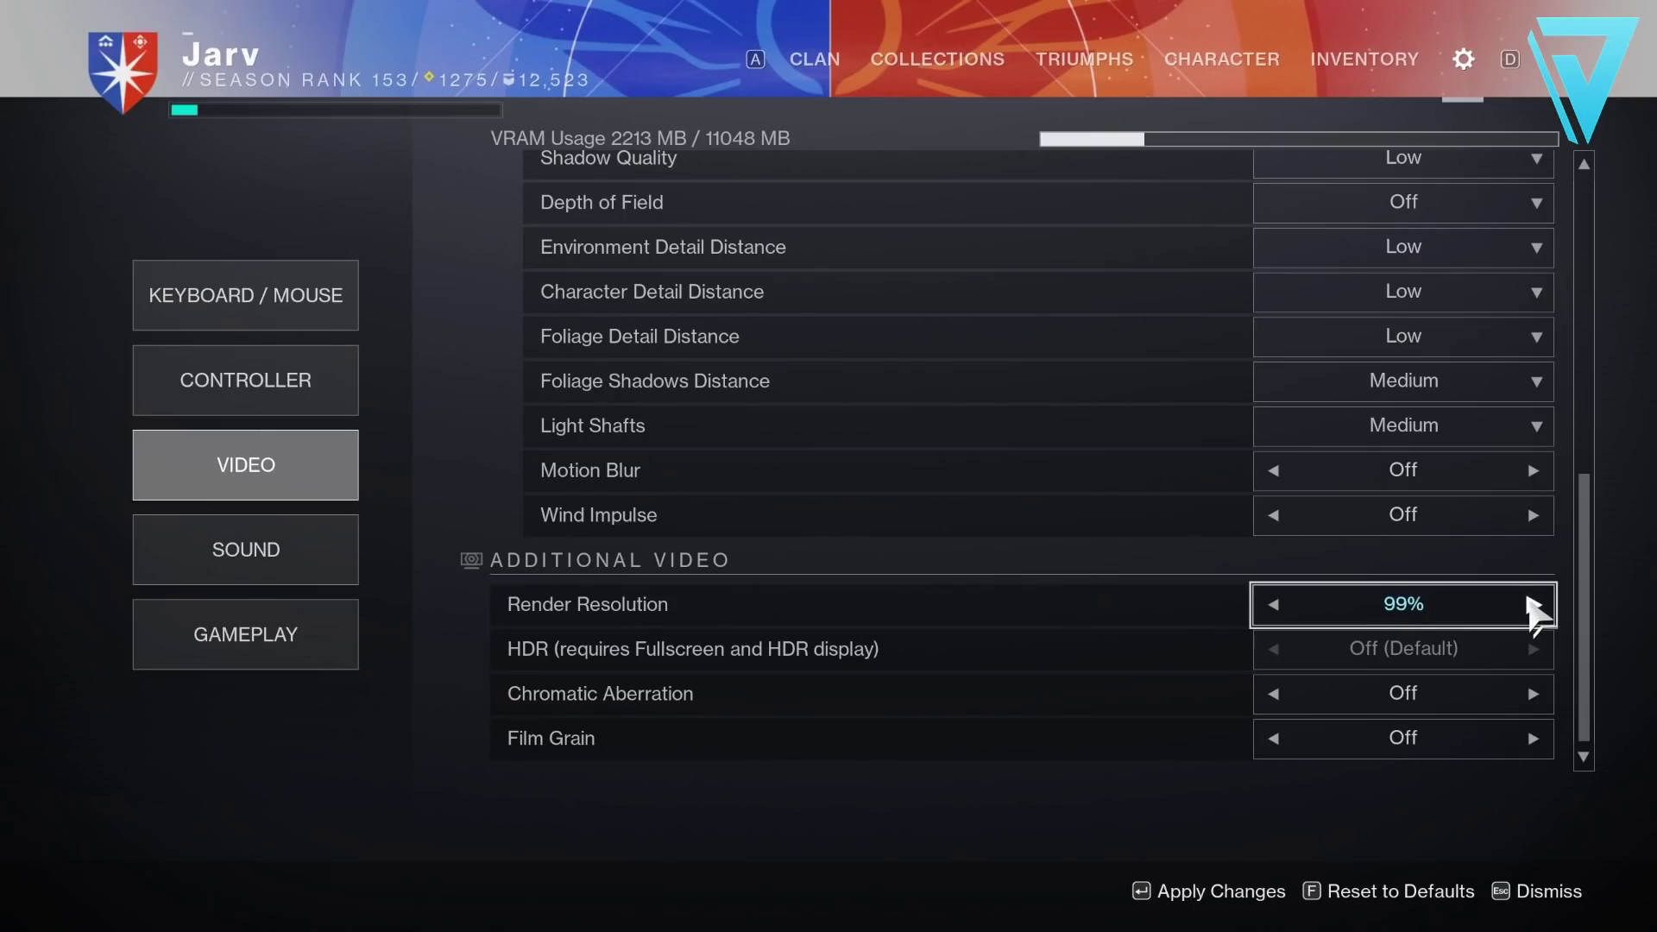
pyautogui.click(1533, 604)
pyautogui.scroll(10, 1586, 615)
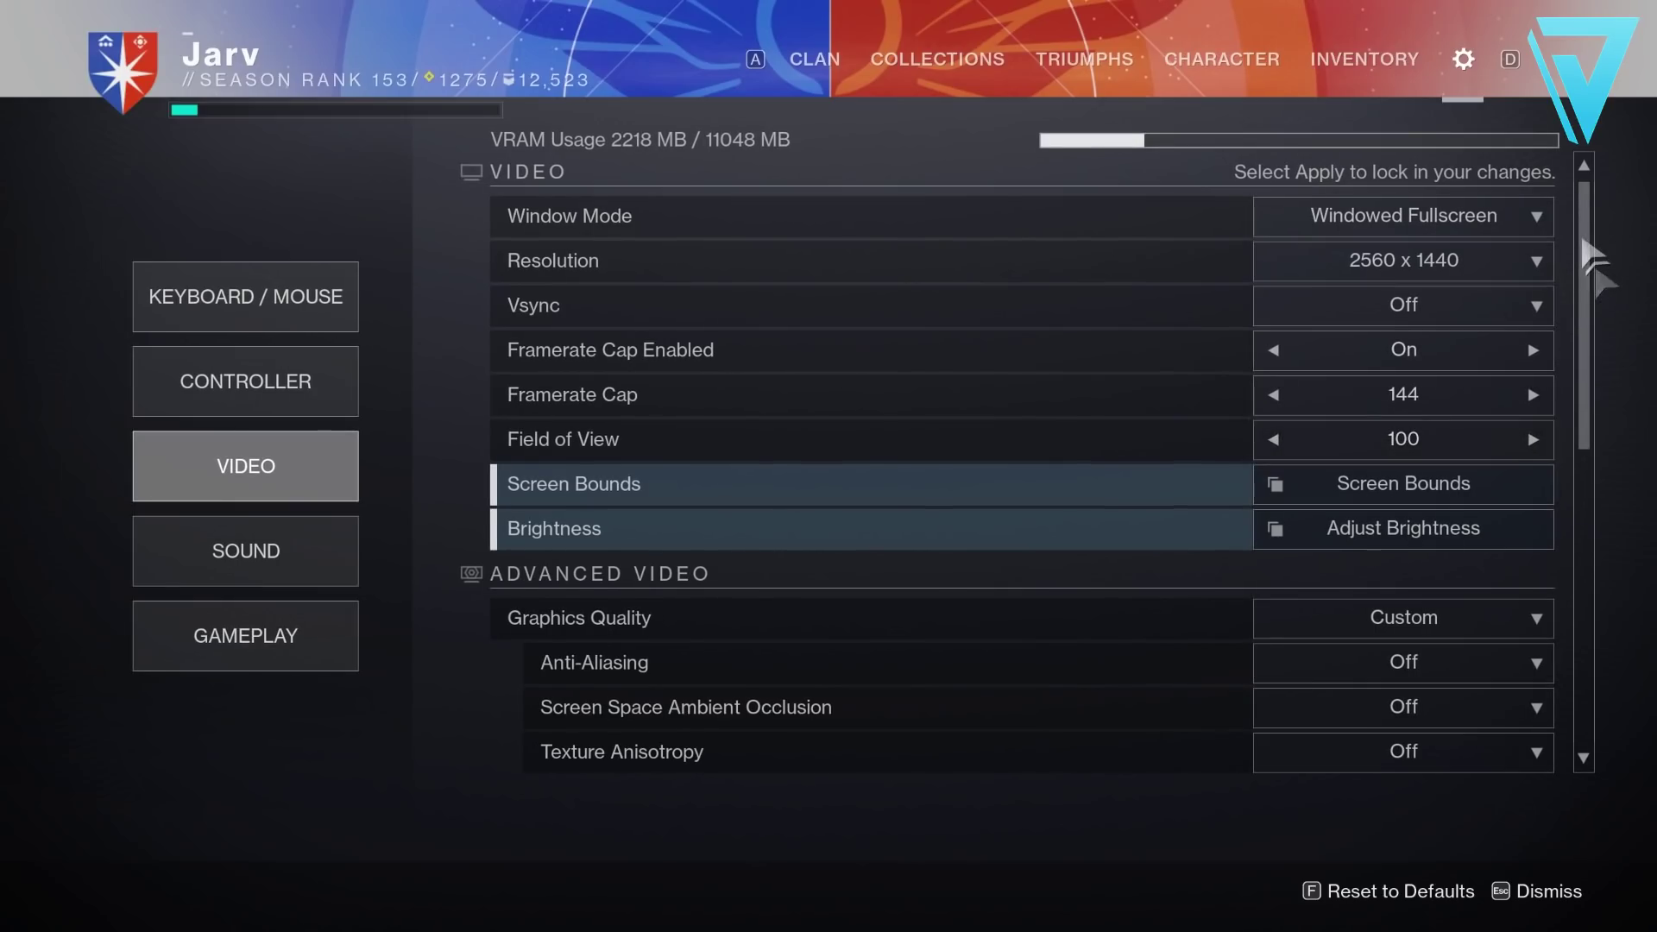
pyautogui.moveTo(1590, 251); pyautogui.dragTo(1593, 440)
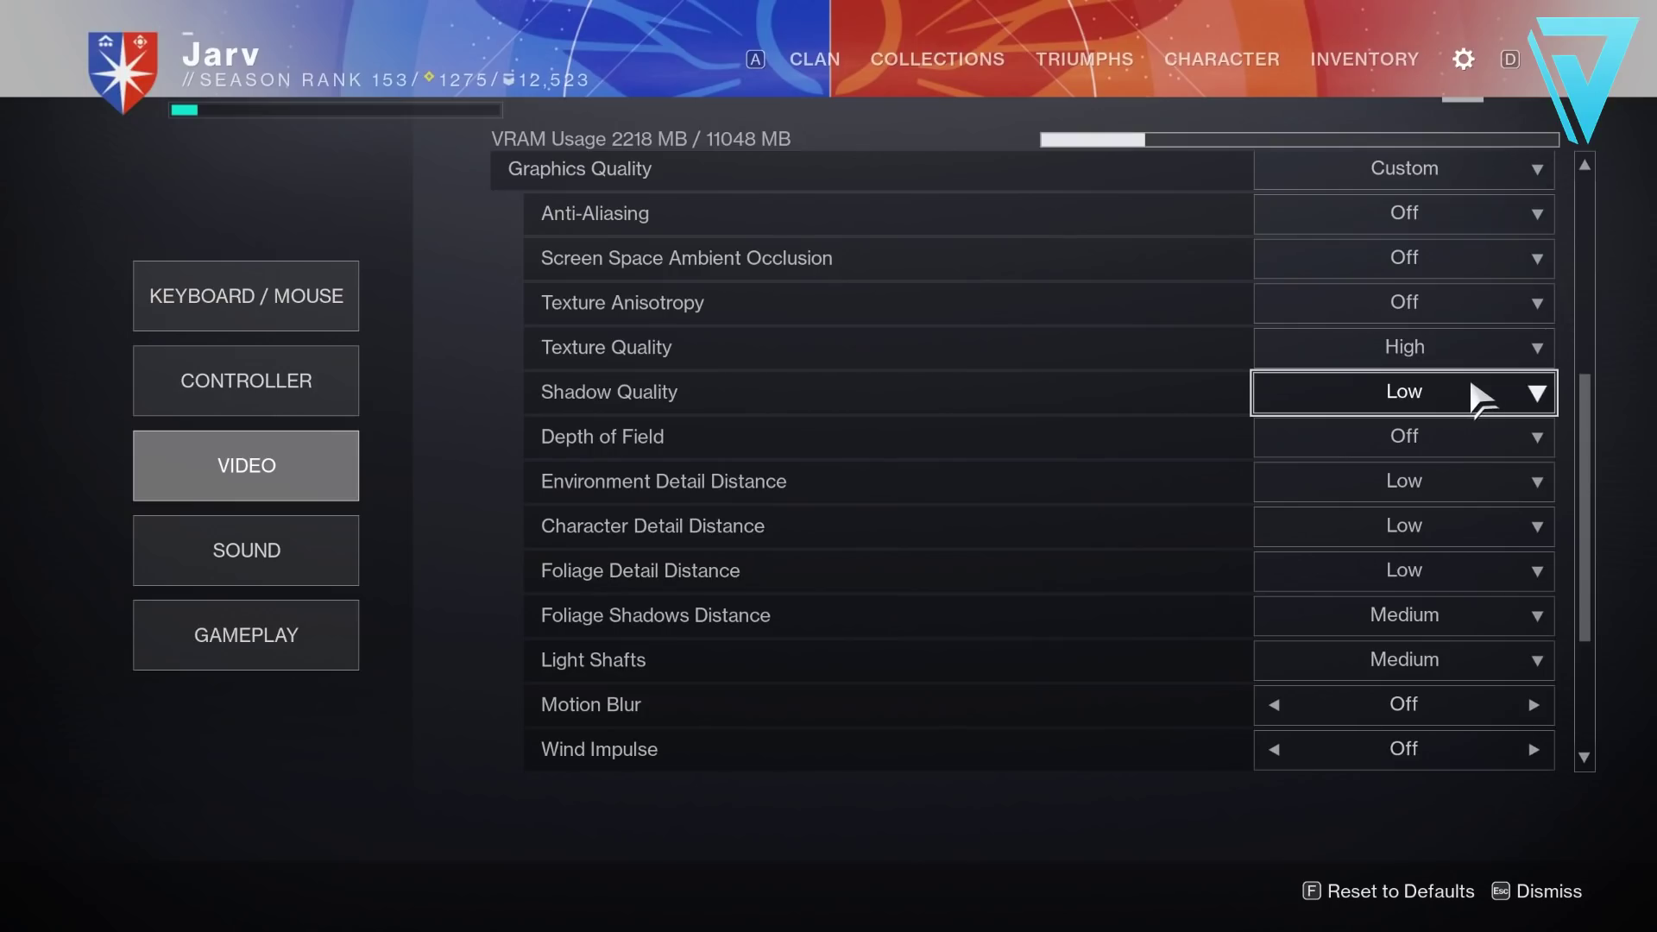
pyautogui.scroll(-1, 1597, 423)
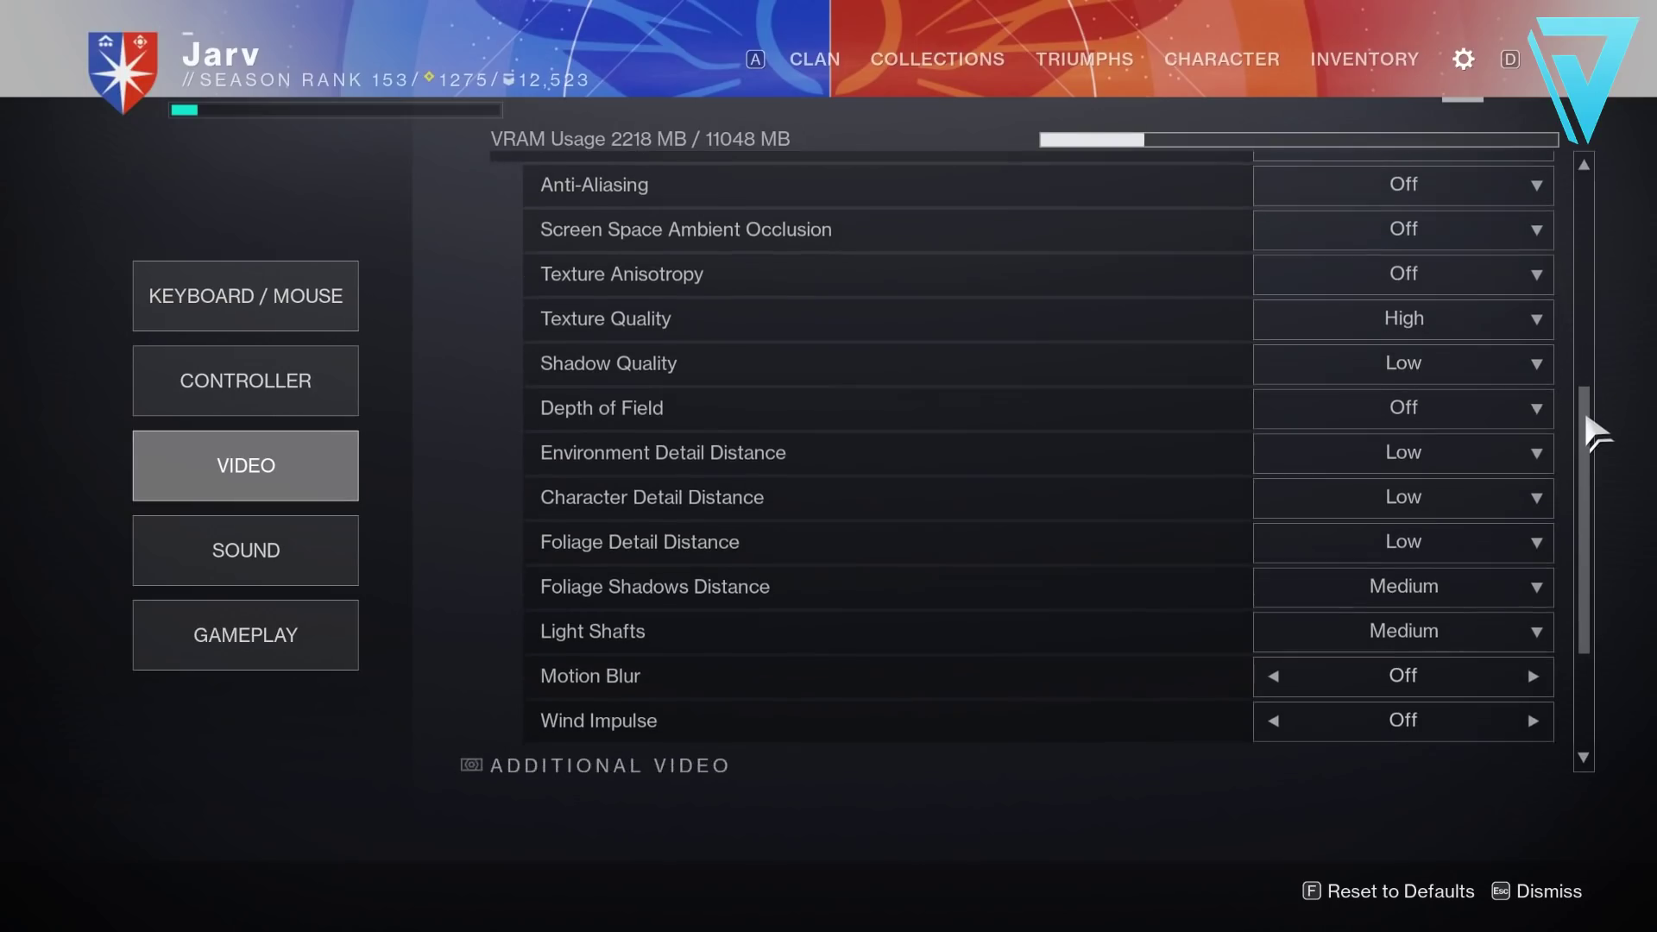
pyautogui.scroll(1, 1597, 410)
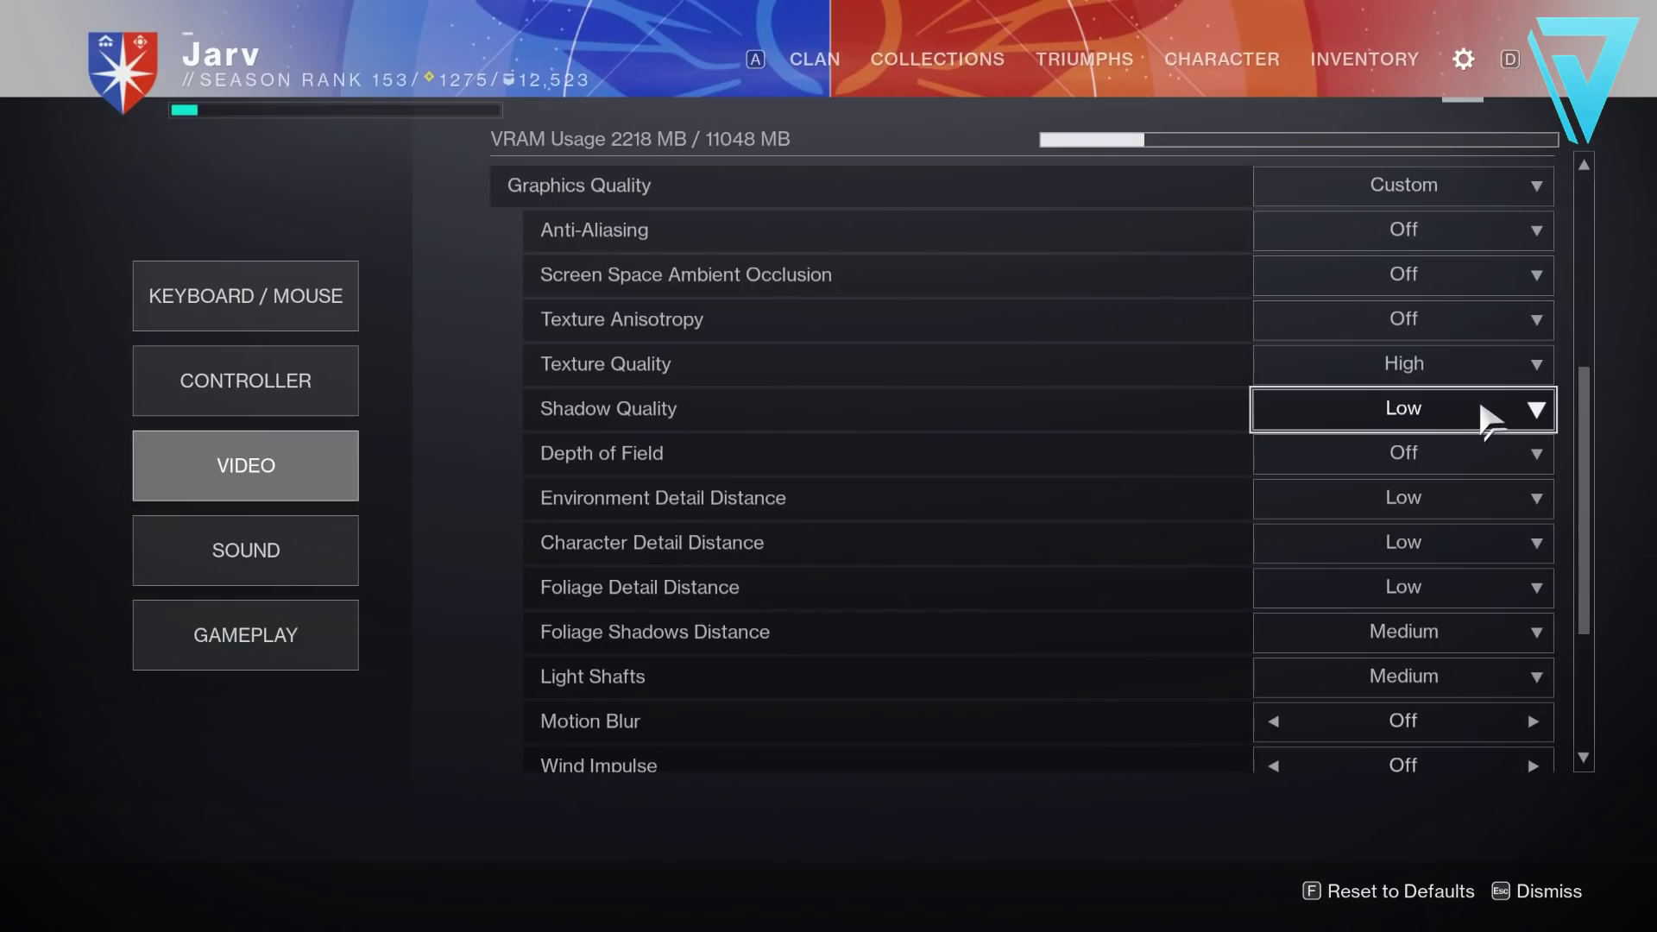
# Step: Change Destiny 2's Shadow Quality dropdown to Lowest
pyautogui.click(1529, 414)
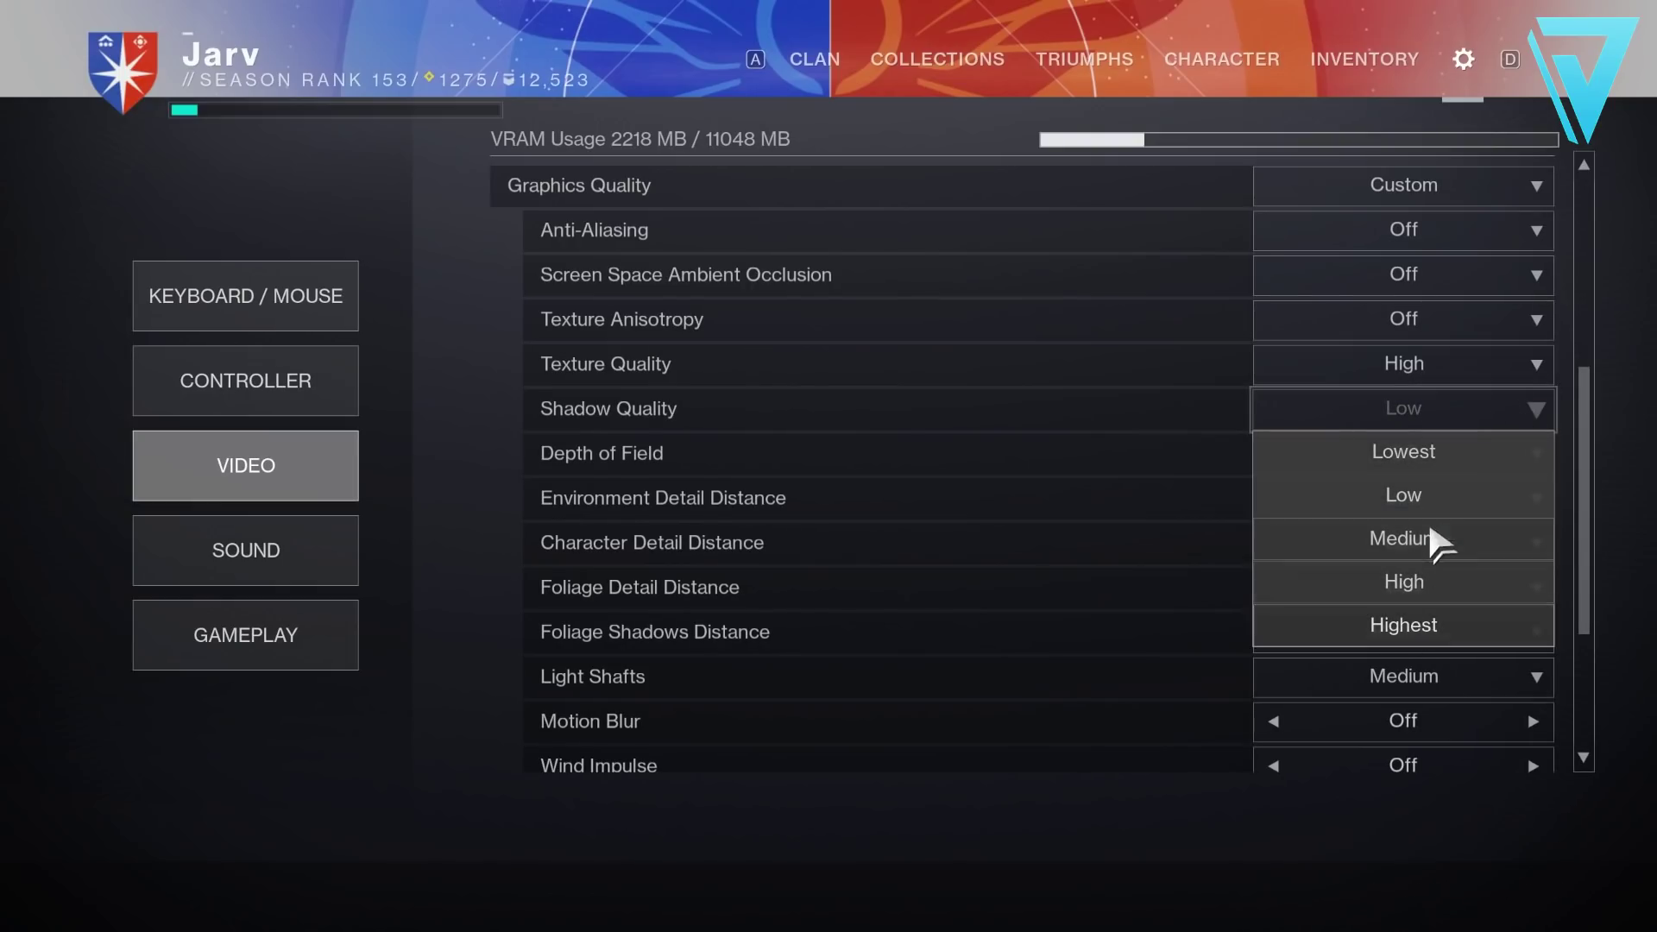
pyautogui.click(1425, 455)
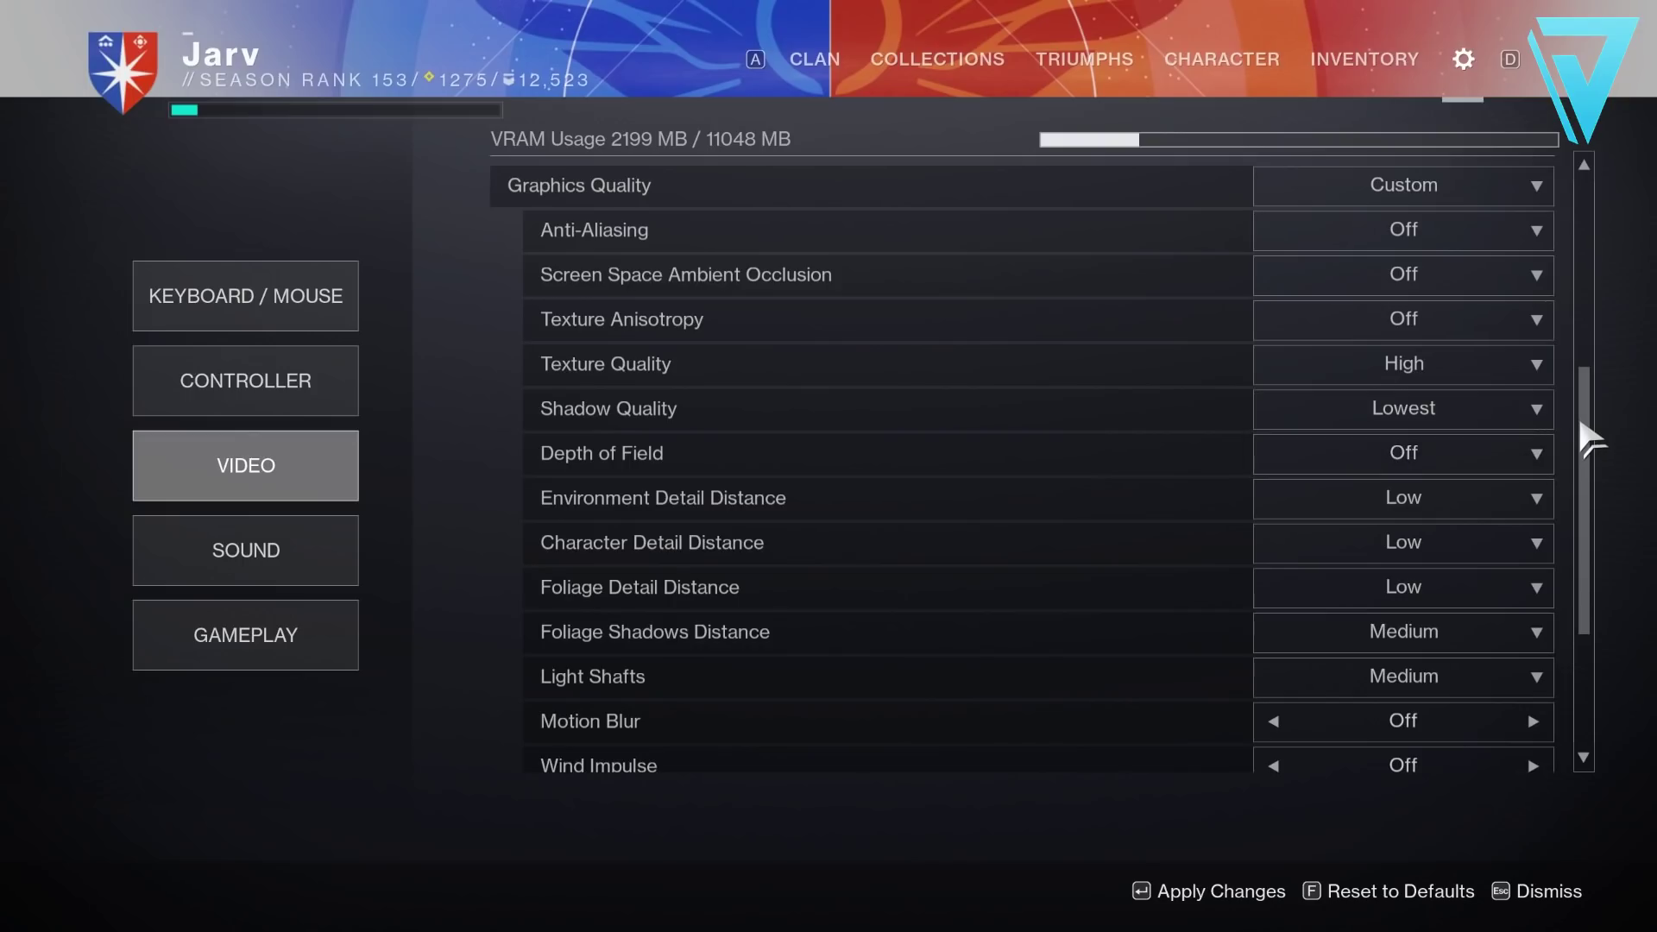
pyautogui.moveTo(1577, 412); pyautogui.dragTo(1579, 465)
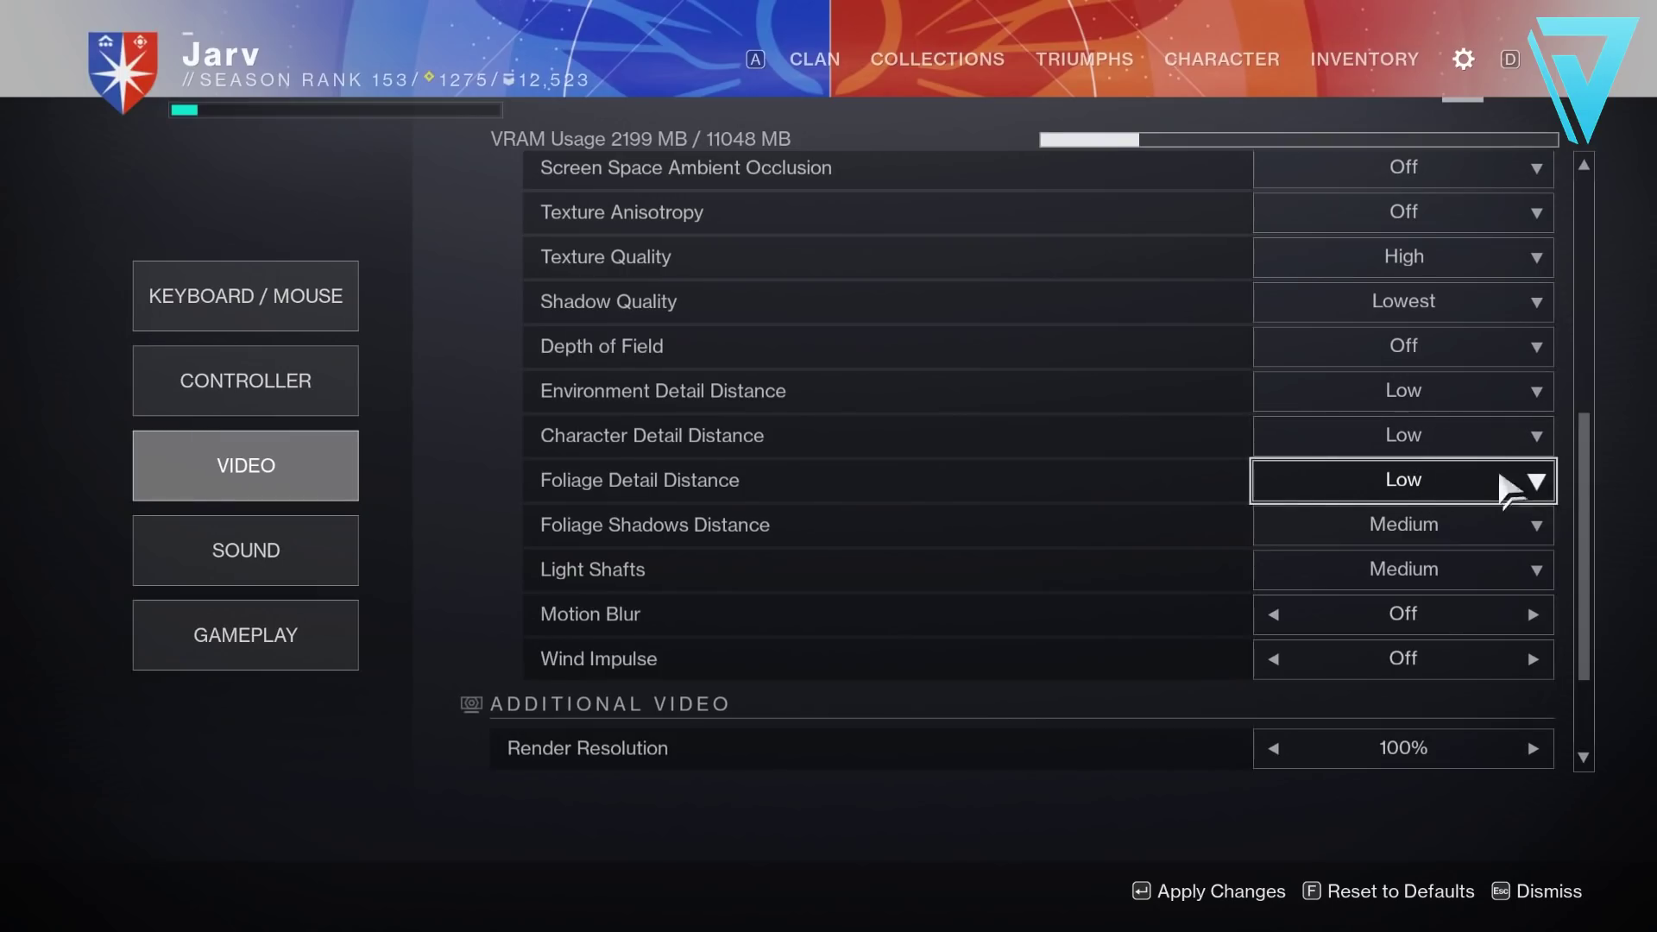
pyautogui.moveTo(1582, 455); pyautogui.dragTo(1582, 515)
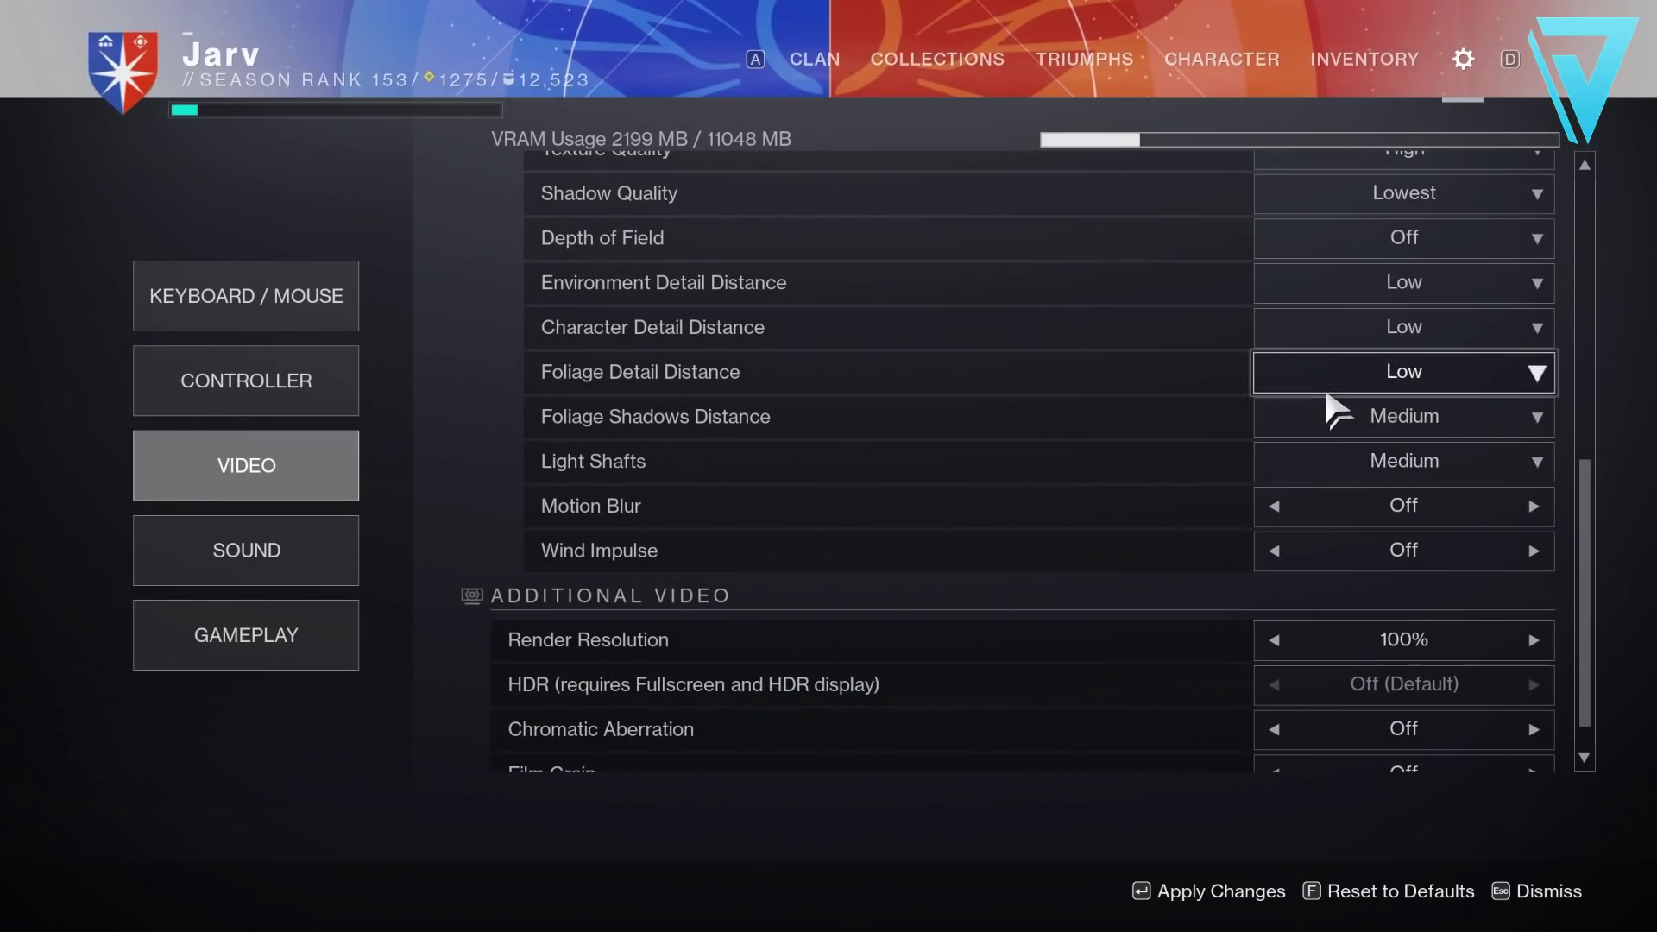
pyautogui.click(1339, 412)
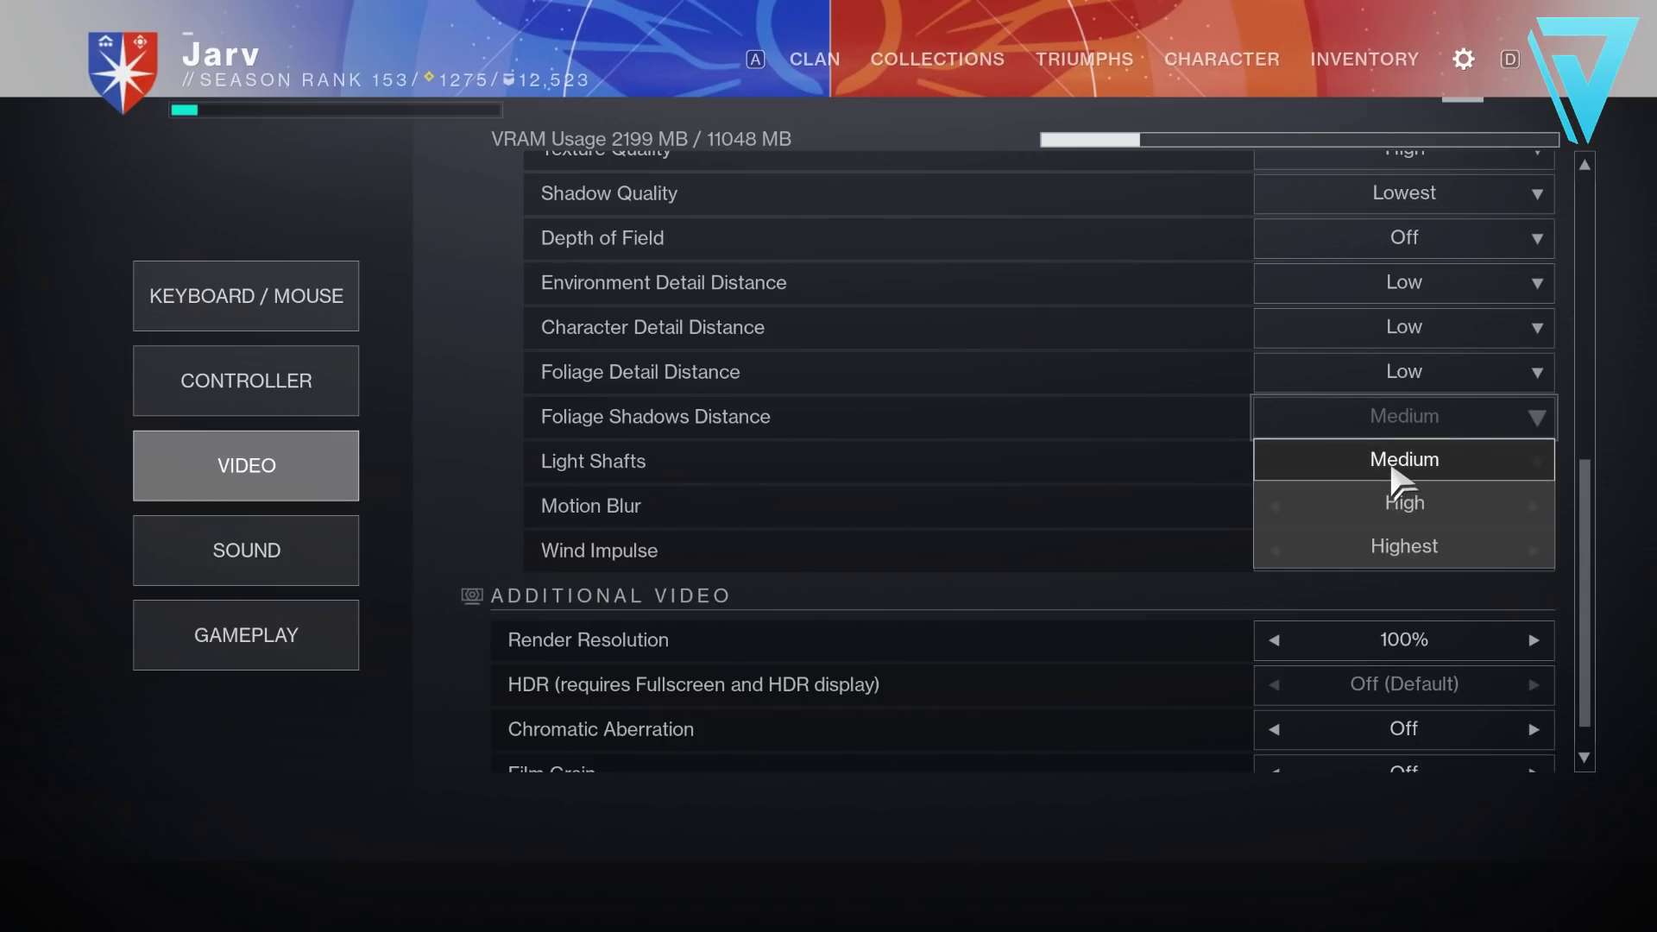
pyautogui.click(1398, 470)
pyautogui.click(1404, 470)
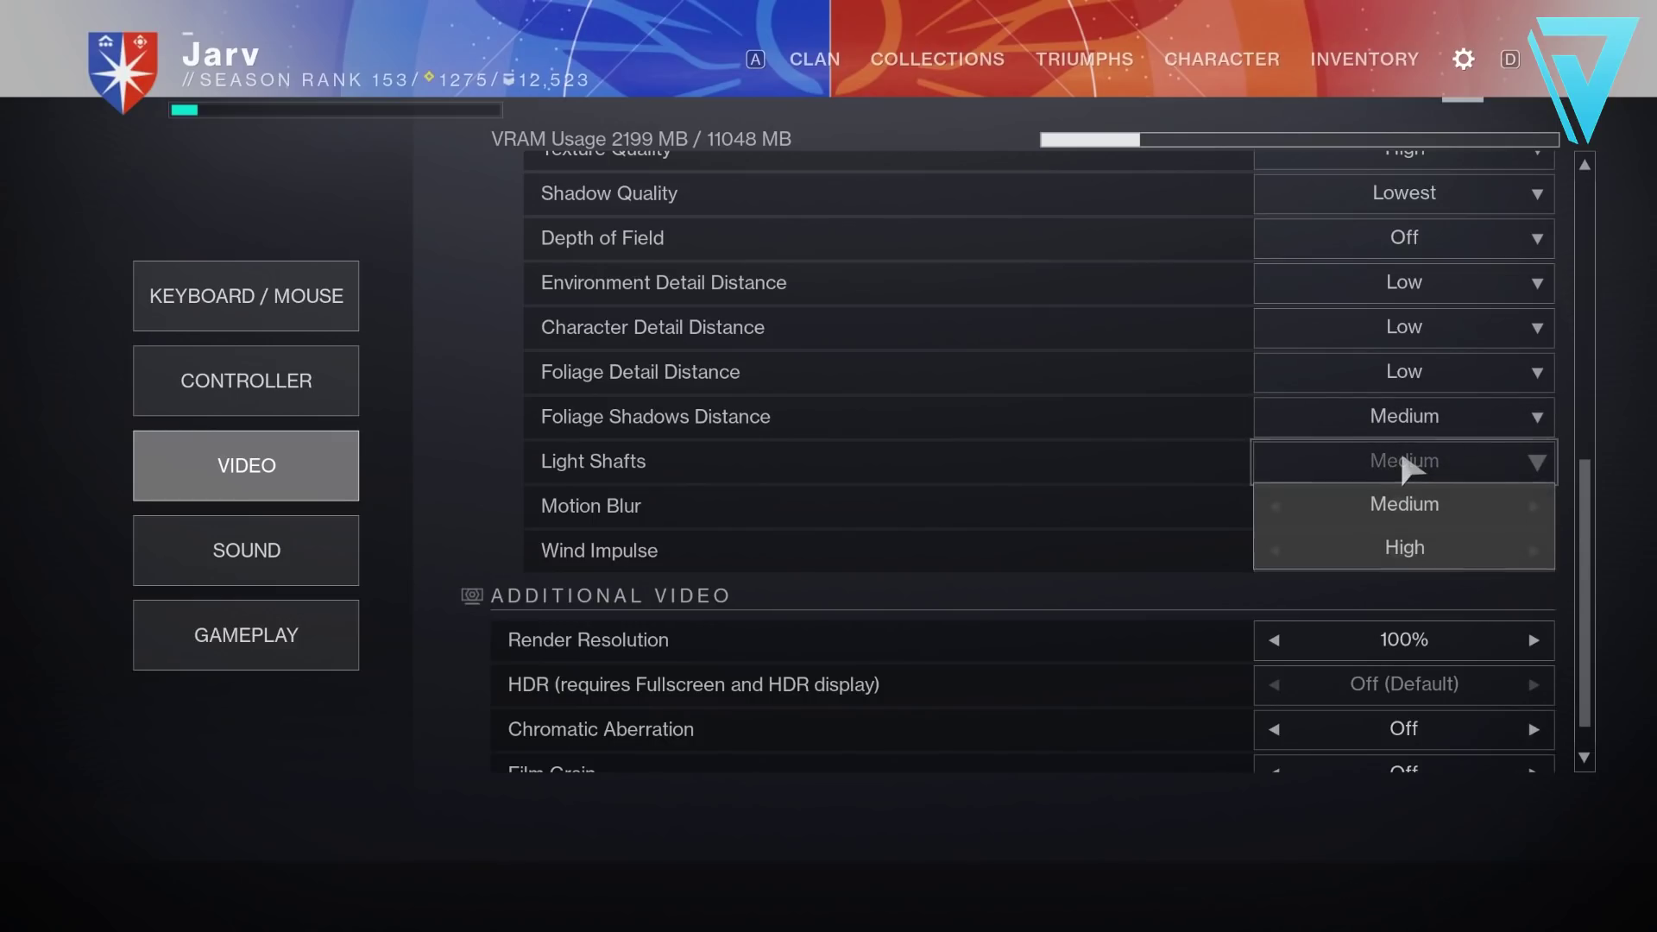
pyautogui.click(1408, 508)
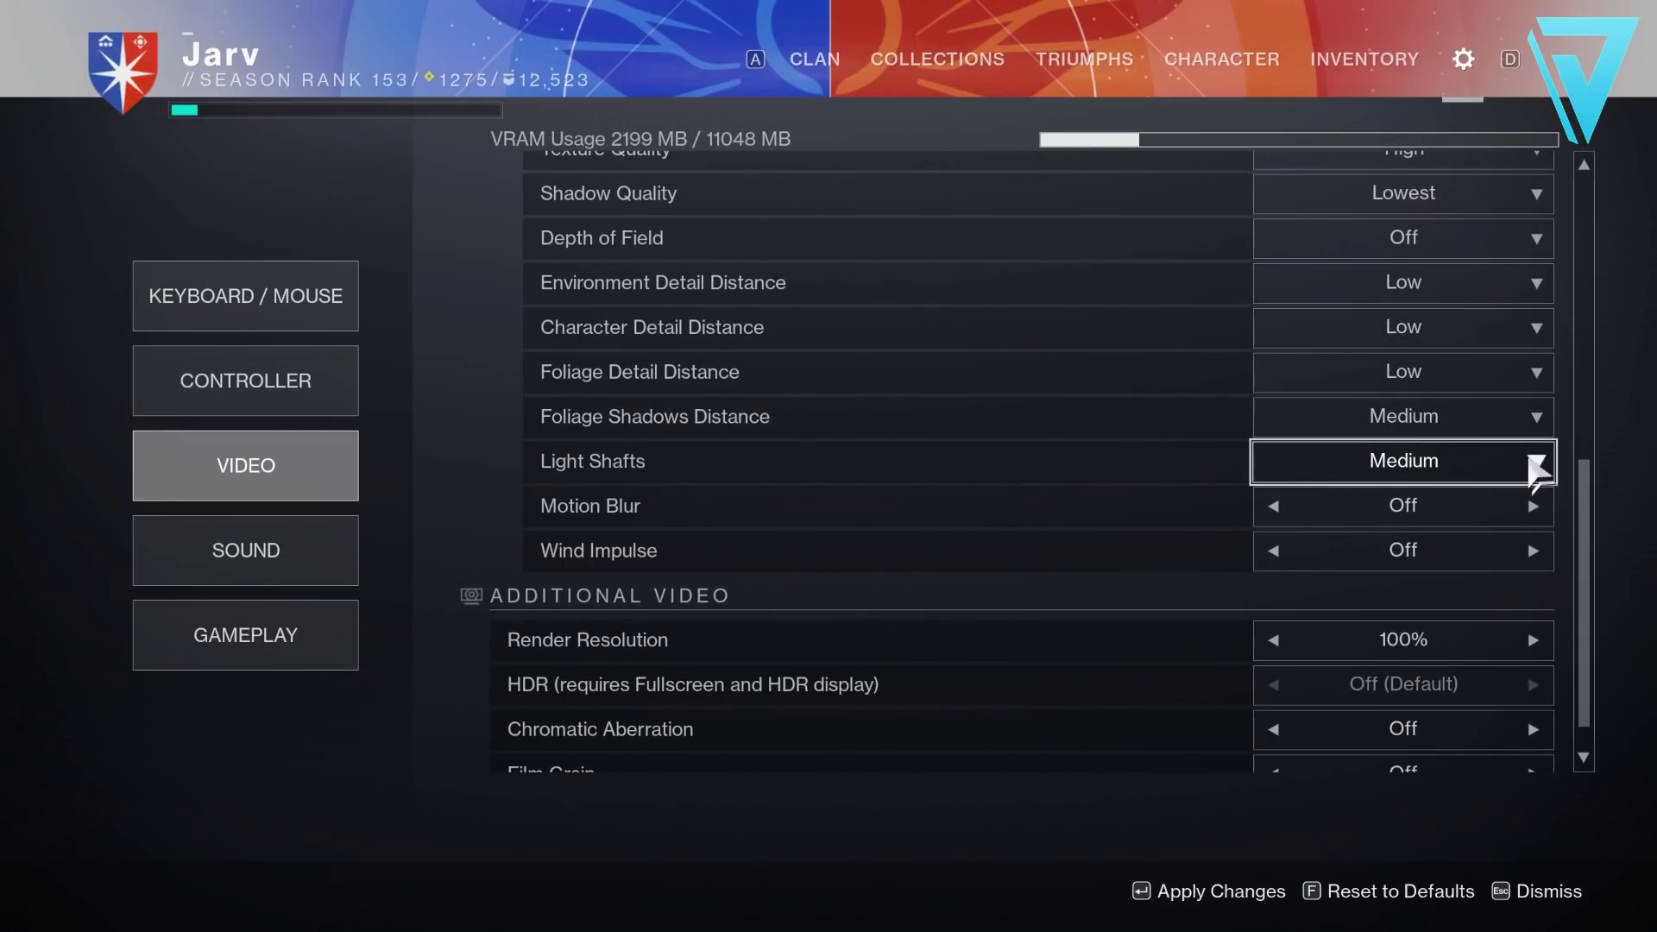
pyautogui.scroll(-1, 1584, 500)
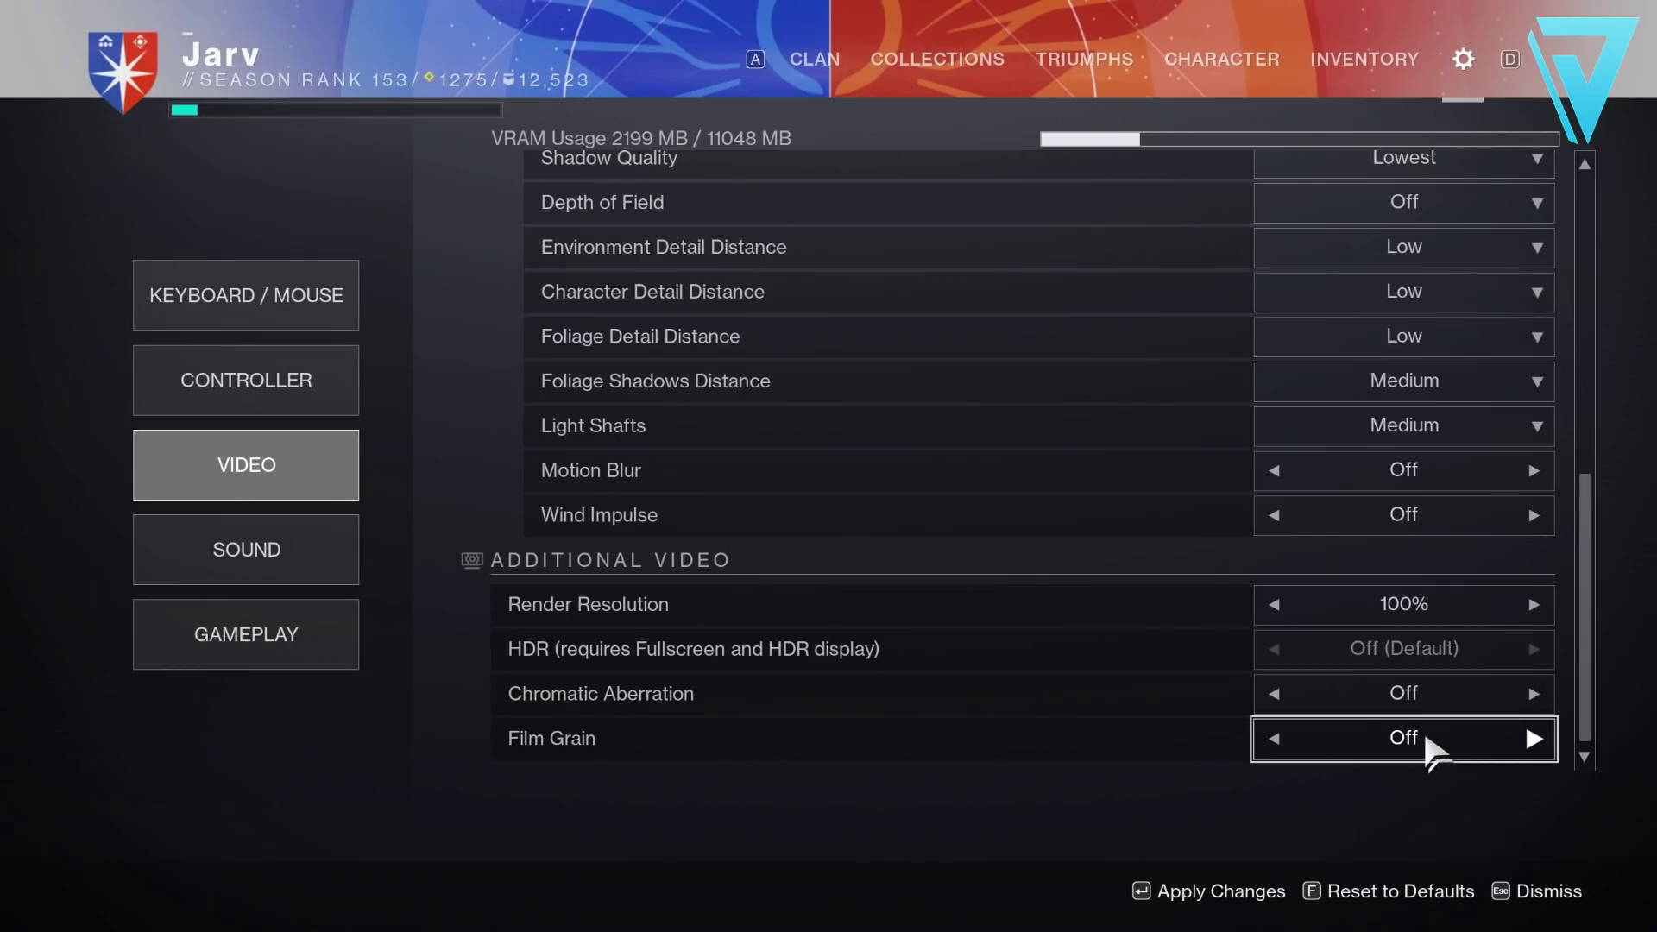
# Step: Review Destiny 2's video settings: Texture High, Shadow Lowest, Depth of Field Off, Render Resolution 100%
pyautogui.moveTo(1583, 681); pyautogui.dragTo(1605, 355)
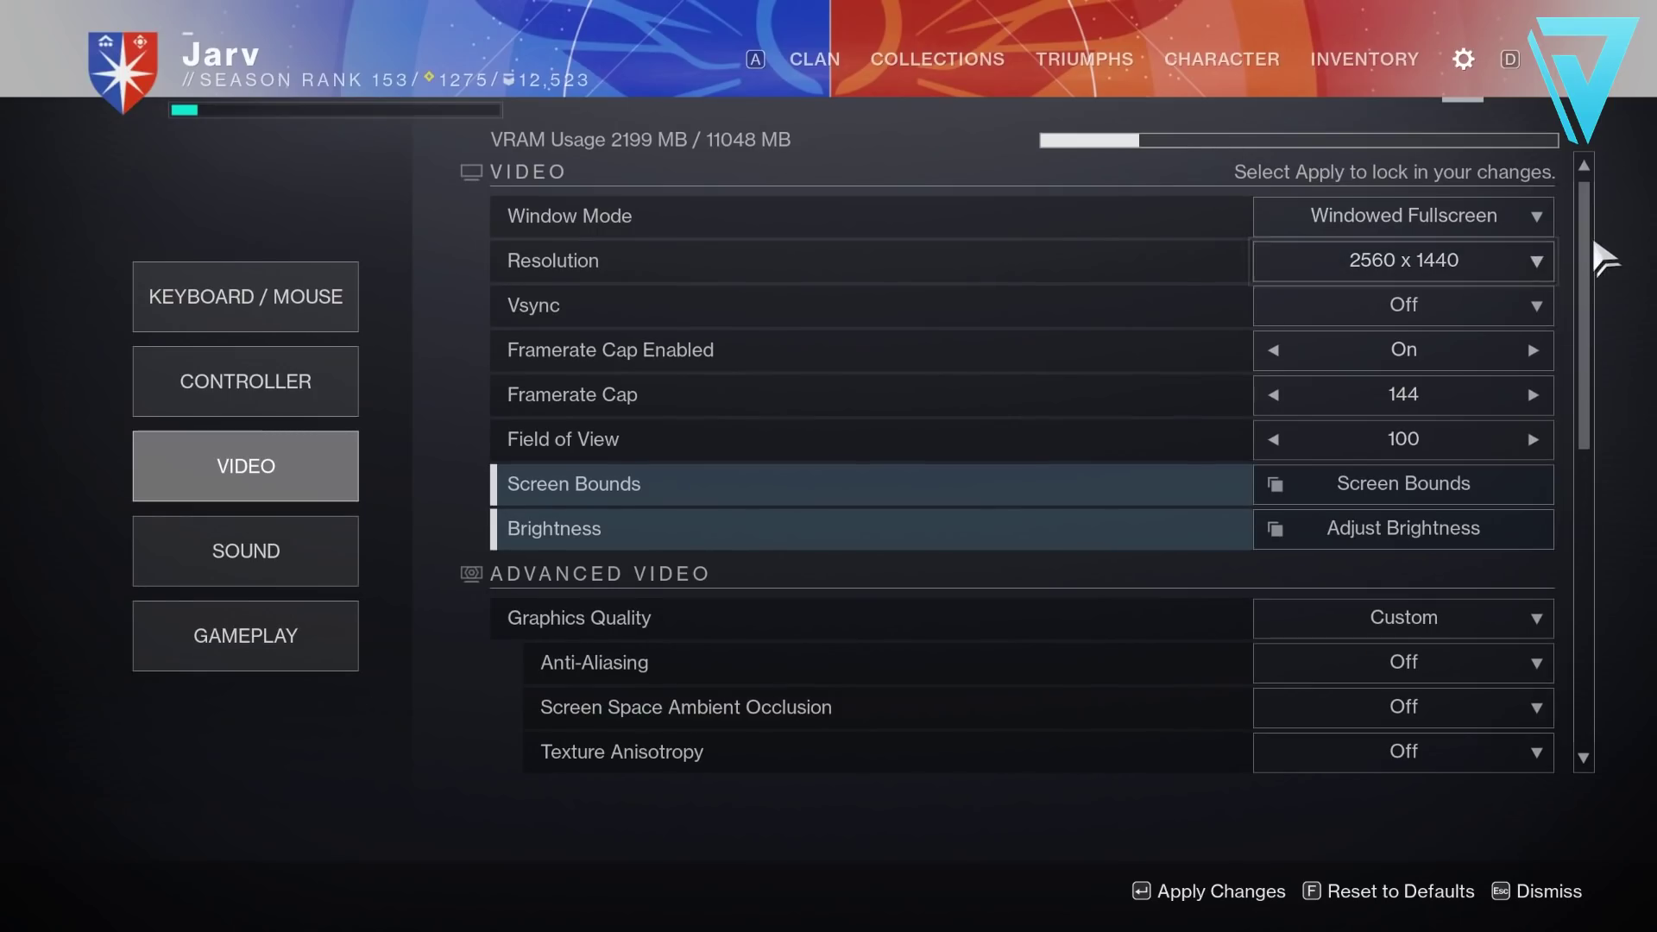
pyautogui.scroll(-2, 1587, 267)
pyautogui.moveTo(1587, 298); pyautogui.dragTo(1596, 547)
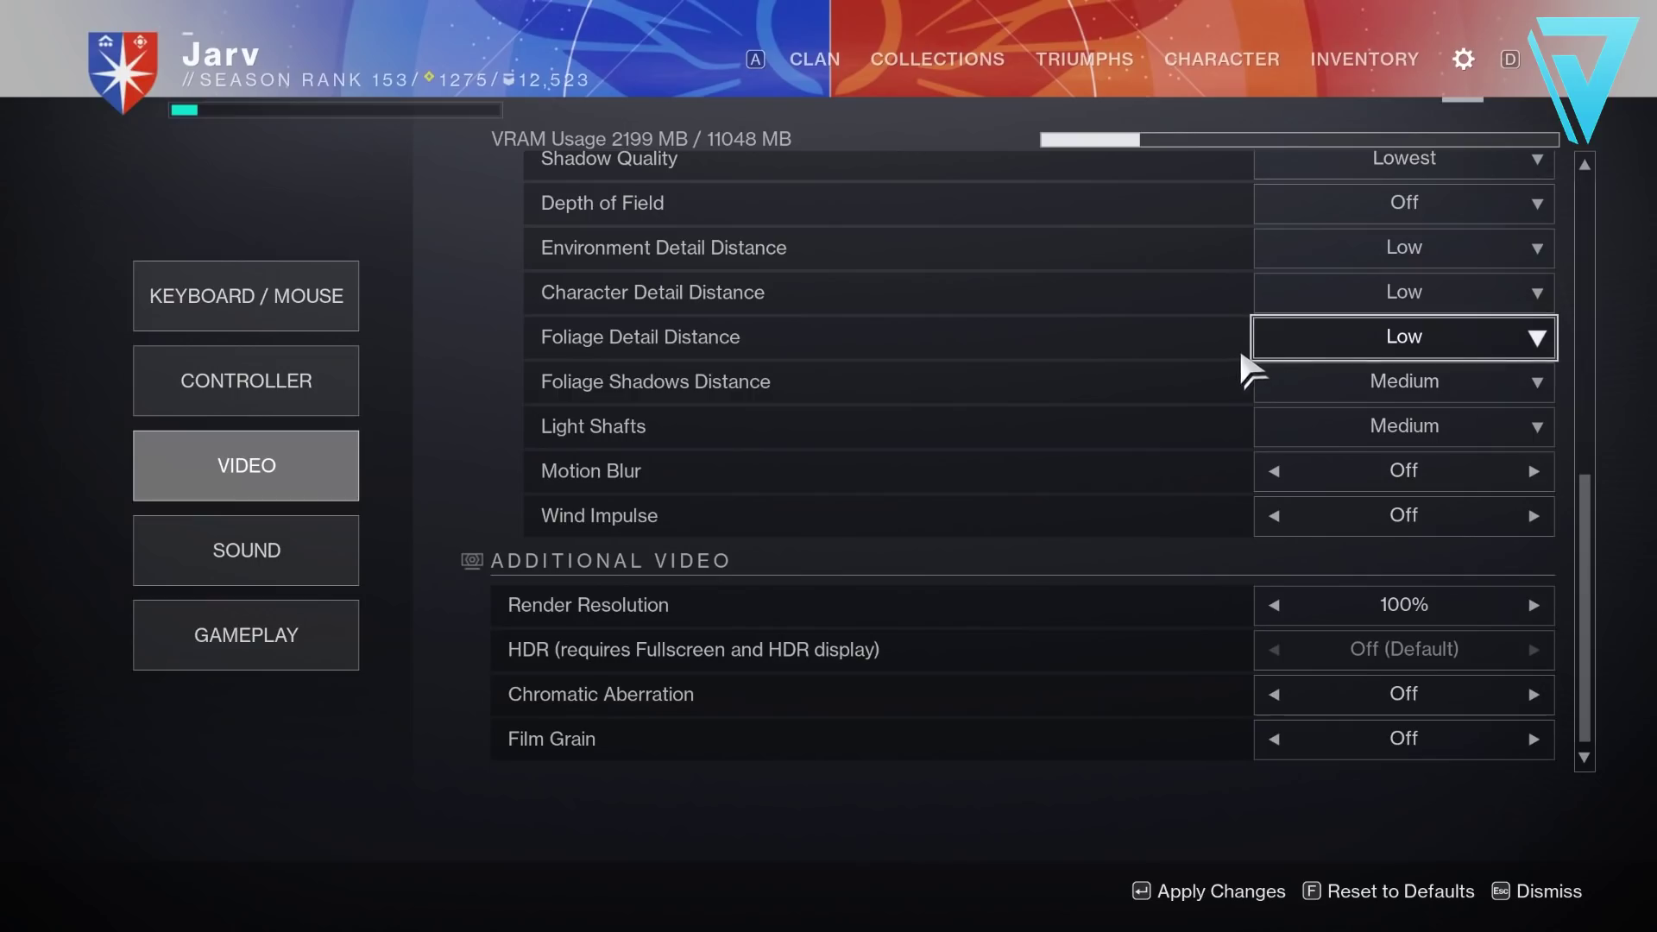
pyautogui.moveTo(1579, 605); pyautogui.dragTo(1593, 553)
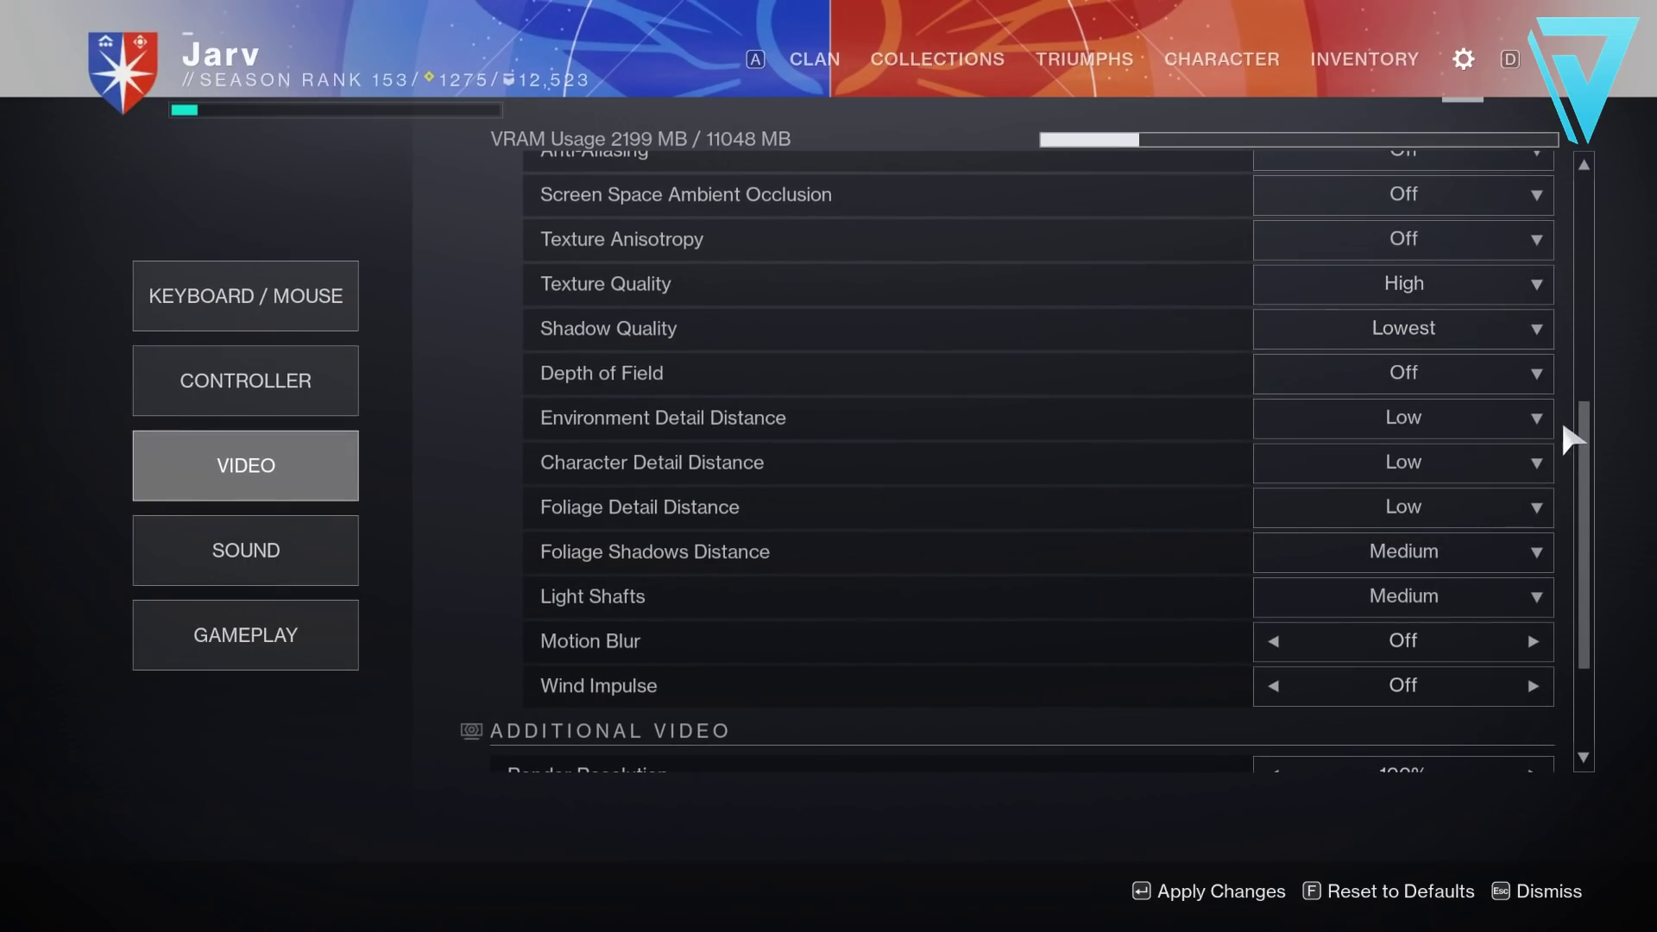
pyautogui.moveTo(1585, 450); pyautogui.dragTo(1586, 523)
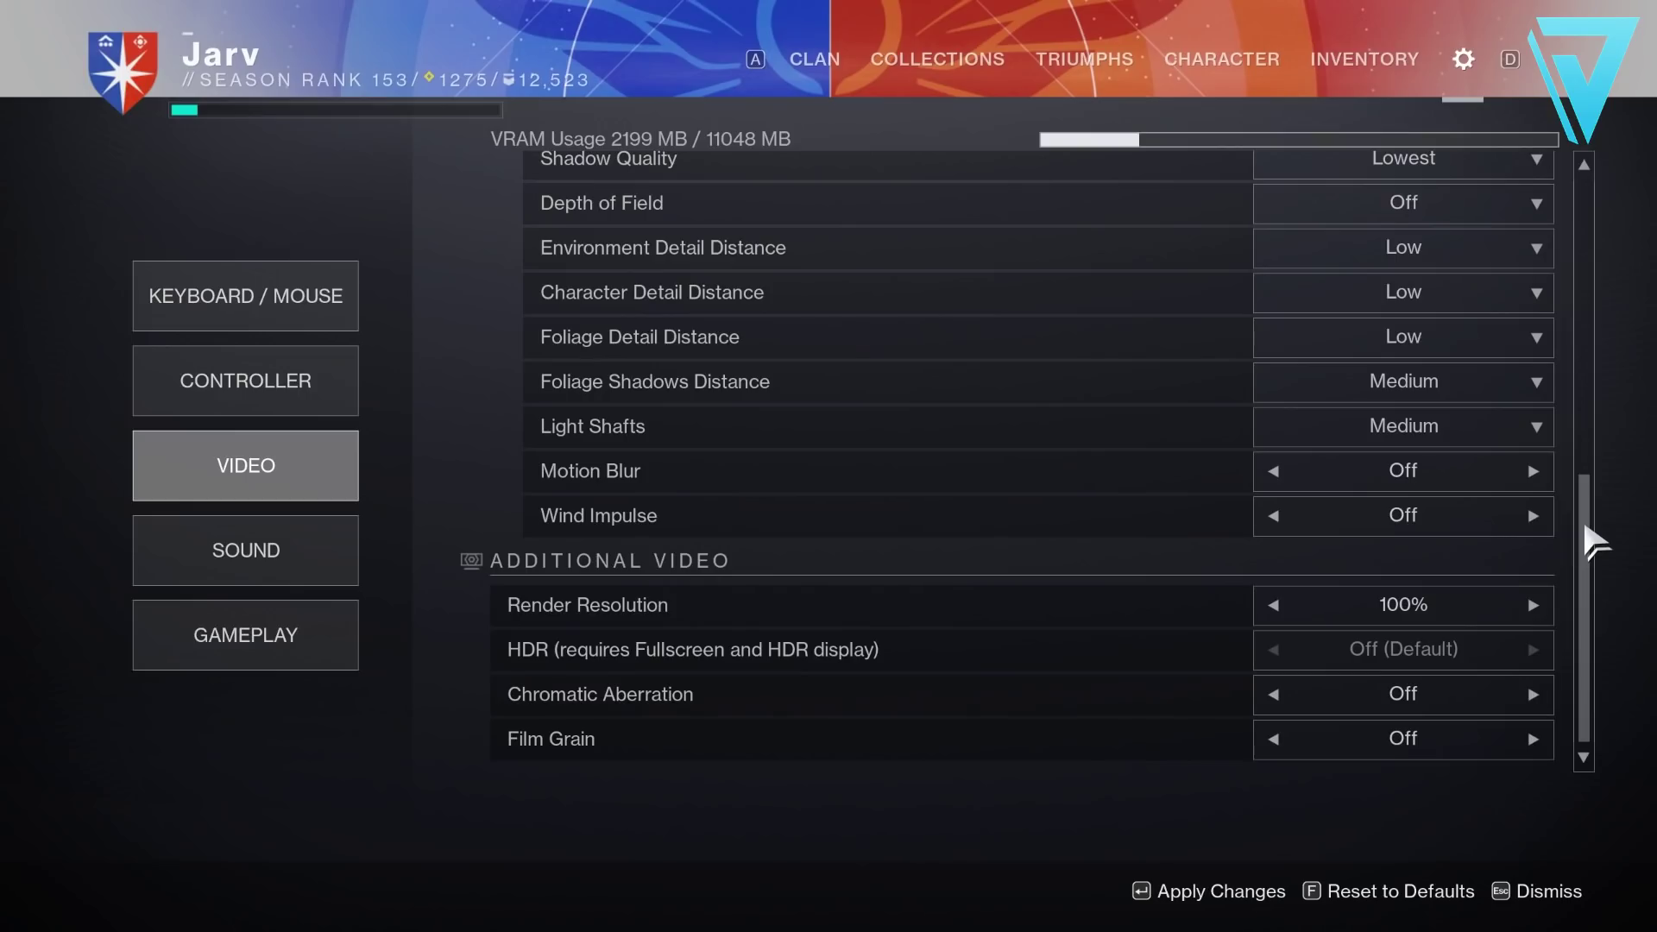
# Step: Apply the changed Destiny 2 video settings so no changes remain pending
pyautogui.press('Return')
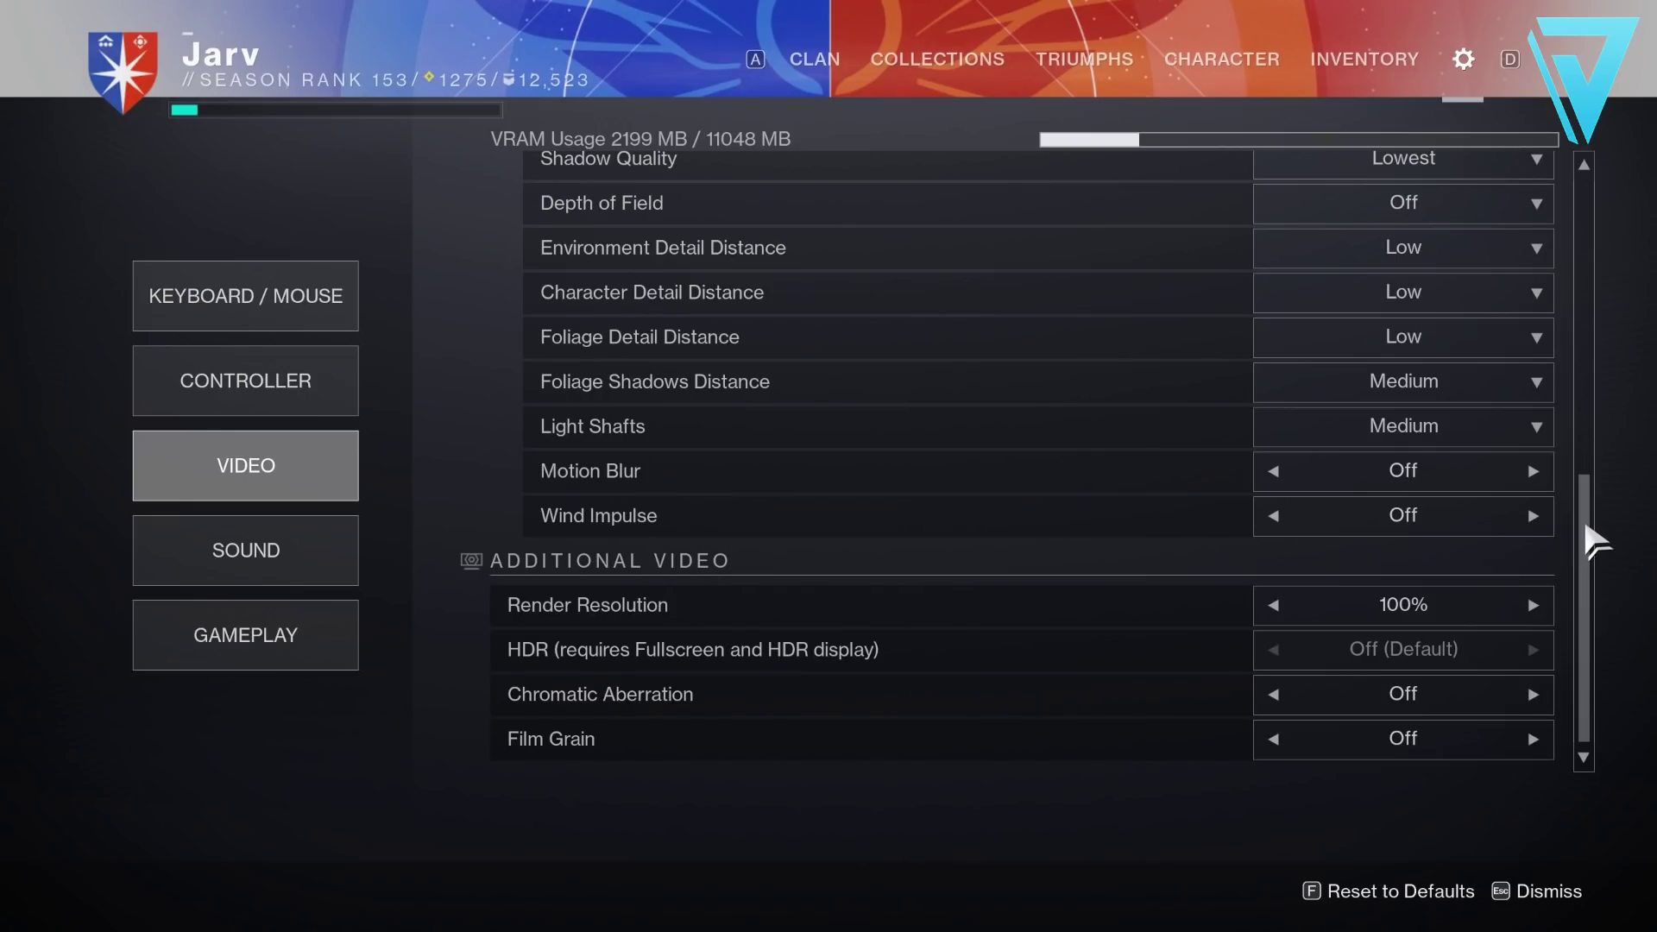